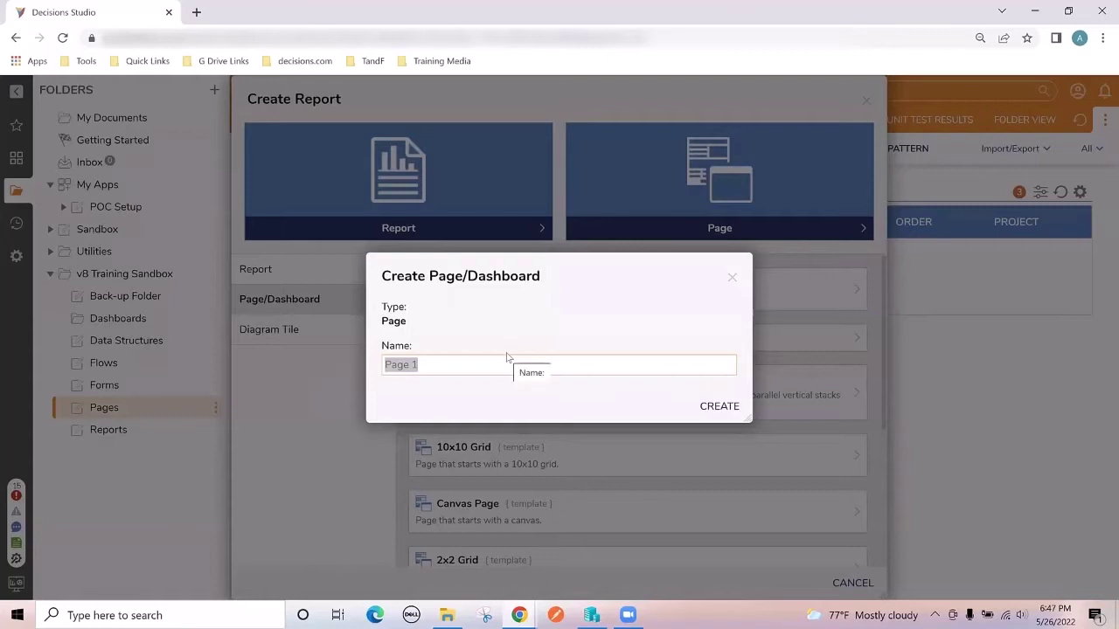
# Create a page named "Applicant Loan Request Page"
pyautogui.write('Applicant Loan Request Page')
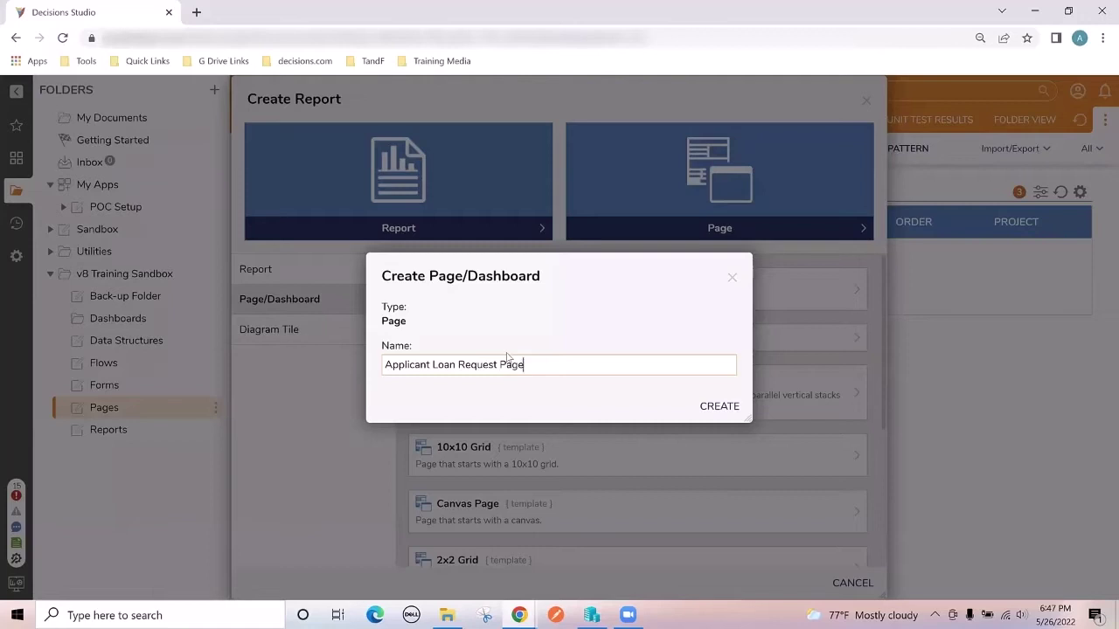
pyautogui.click(718, 409)
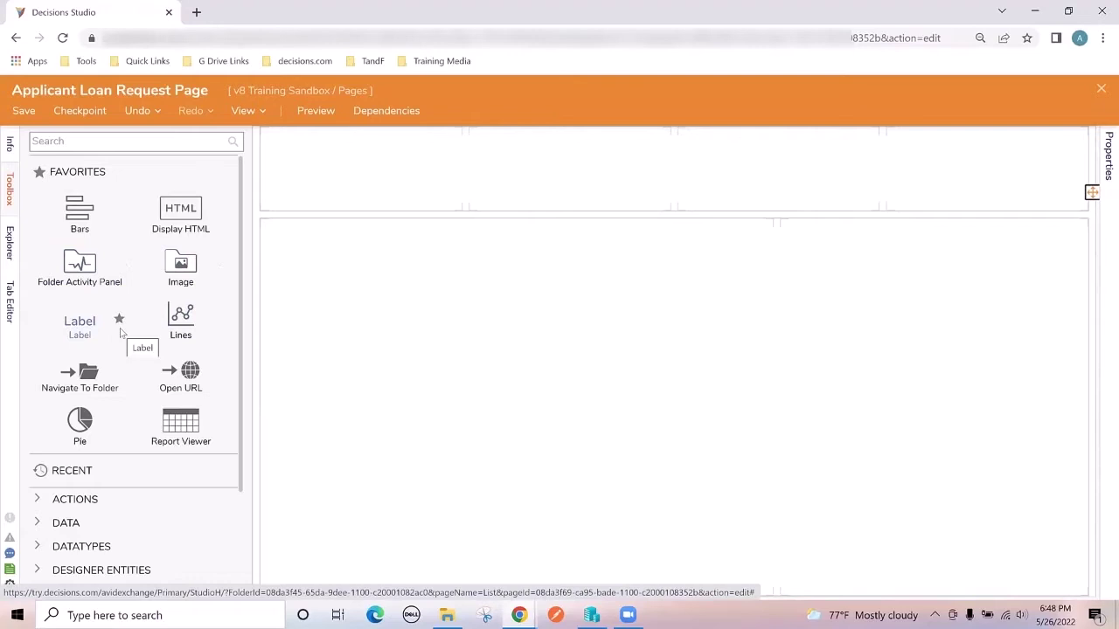
# Select the page's outer grid layout and examine its column and row setup
pyautogui.moveTo(121, 332); pyautogui.dragTo(650, 280)
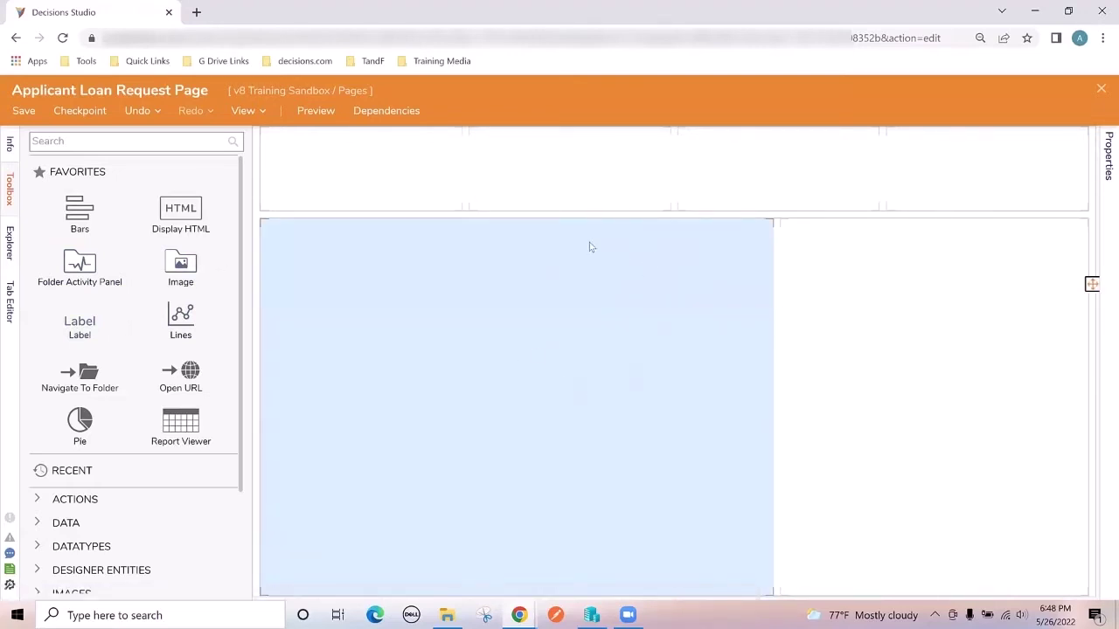
pyautogui.moveTo(584, 247); pyautogui.dragTo(460, 218)
pyautogui.click(439, 197)
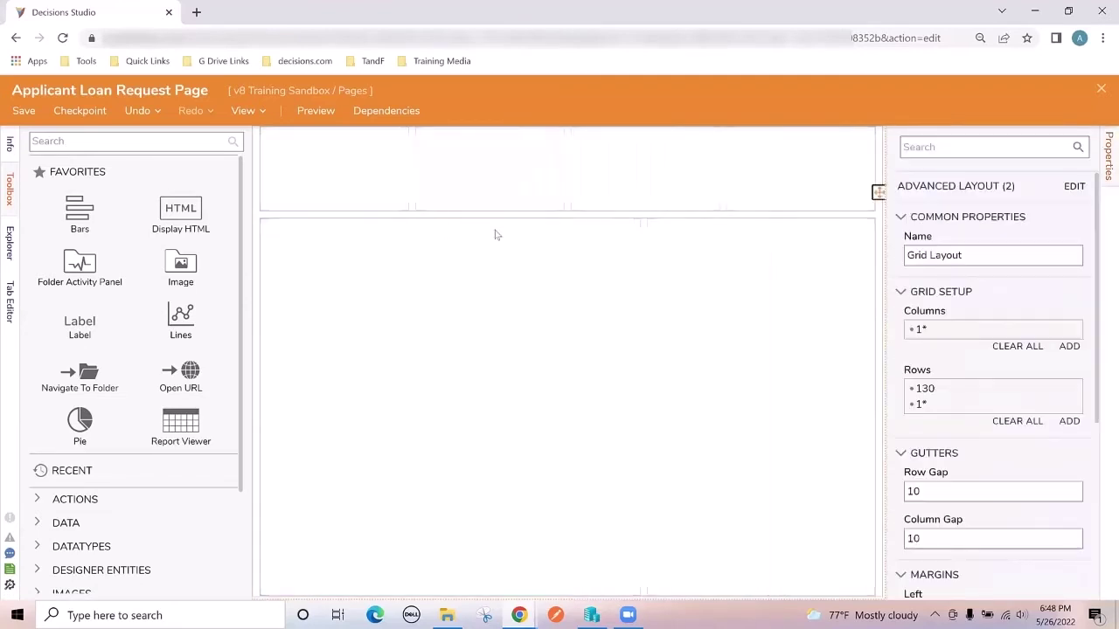
pyautogui.moveTo(932, 333)
pyautogui.moveTo(940, 393)
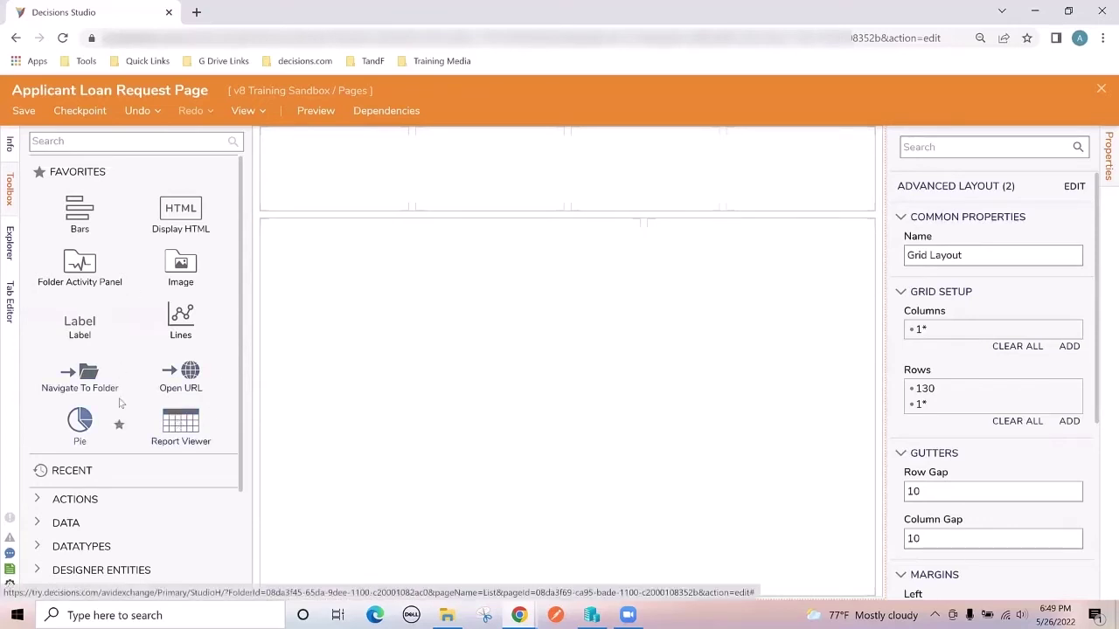
# Add a Report Viewer to the large lower cell and assign the existing Applicant Loan Request Report as its default report
pyautogui.moveTo(179, 429); pyautogui.dragTo(379, 401)
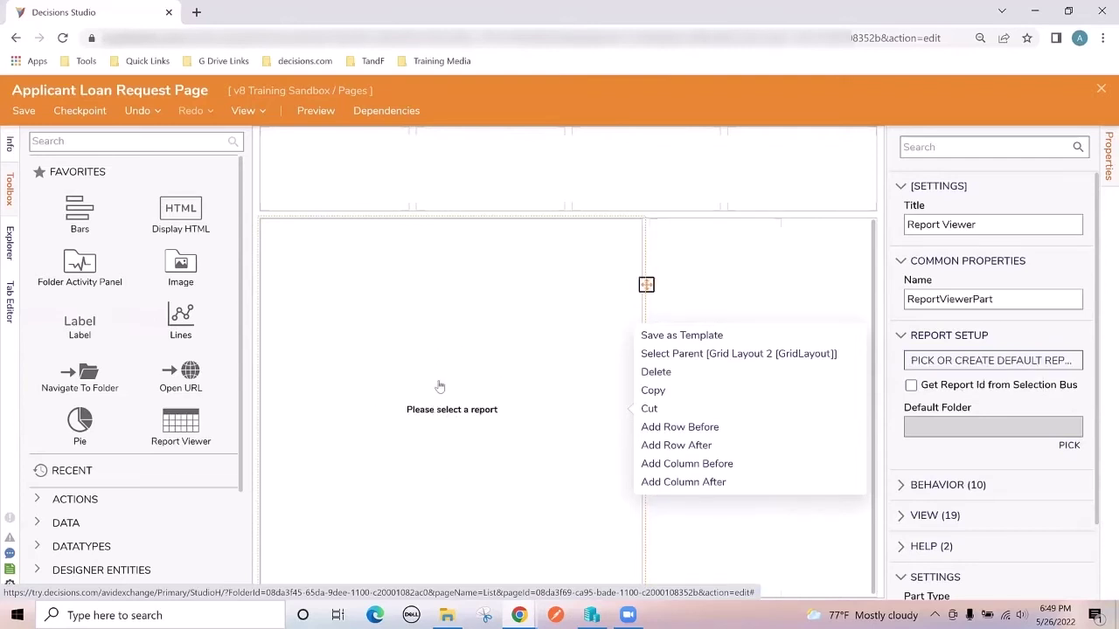
pyautogui.click(991, 363)
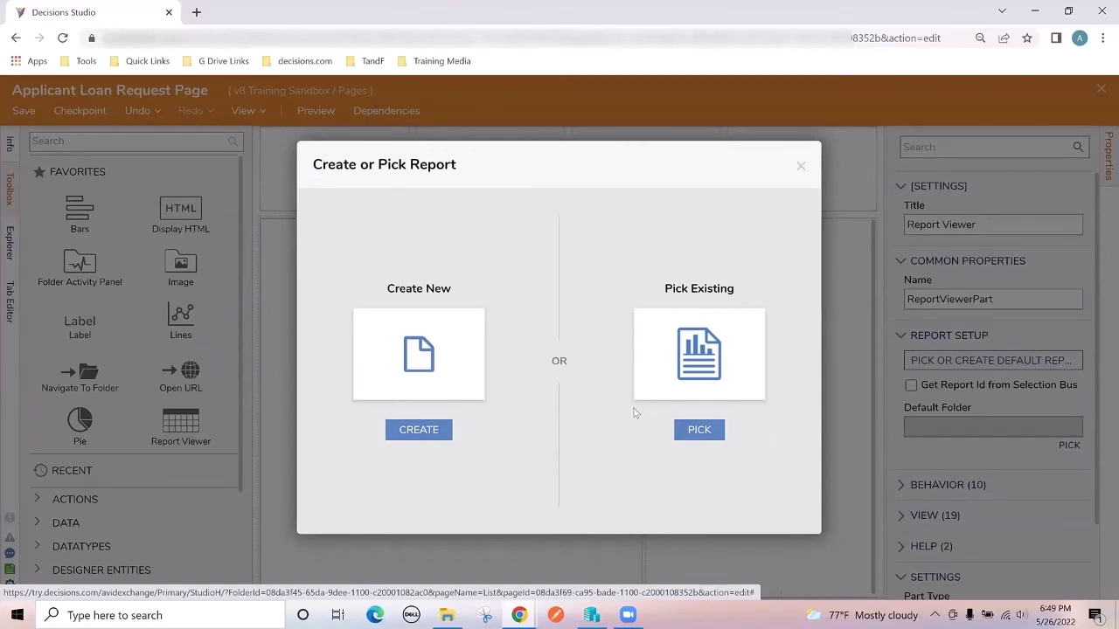
pyautogui.click(699, 432)
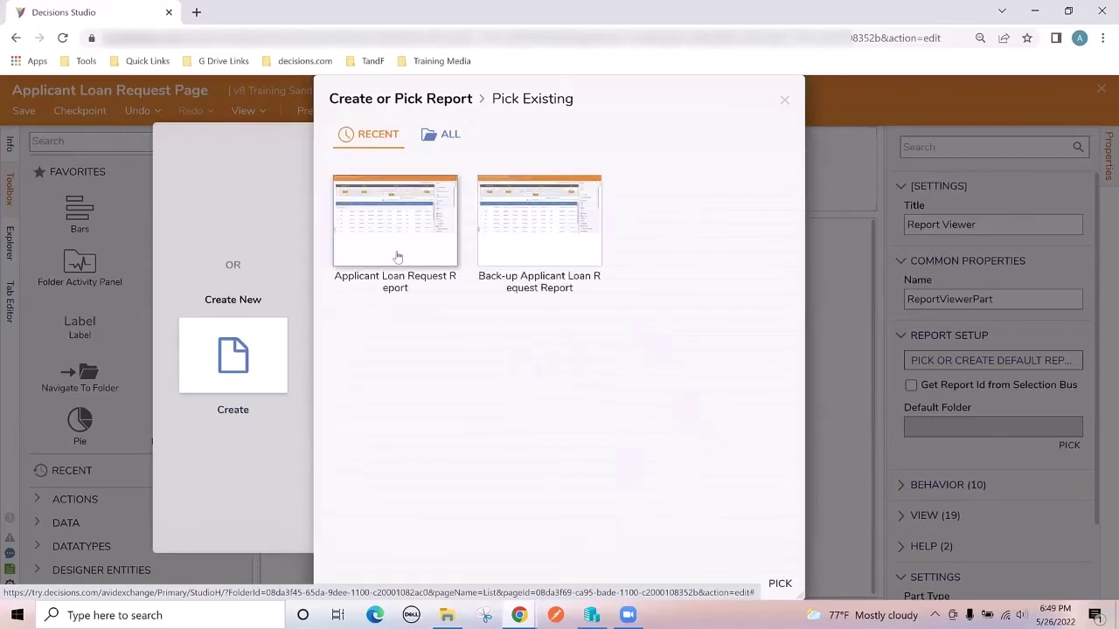
pyautogui.click(397, 252)
pyautogui.click(780, 583)
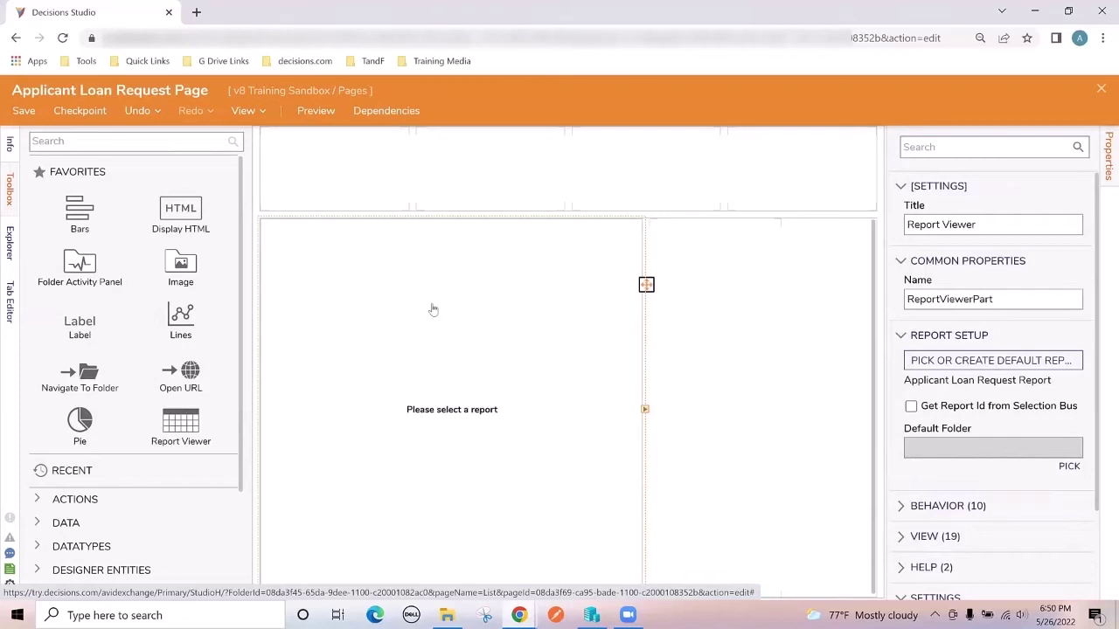
# Preview the page and extend the report viewer across the full width of the lower row
pyautogui.click(316, 113)
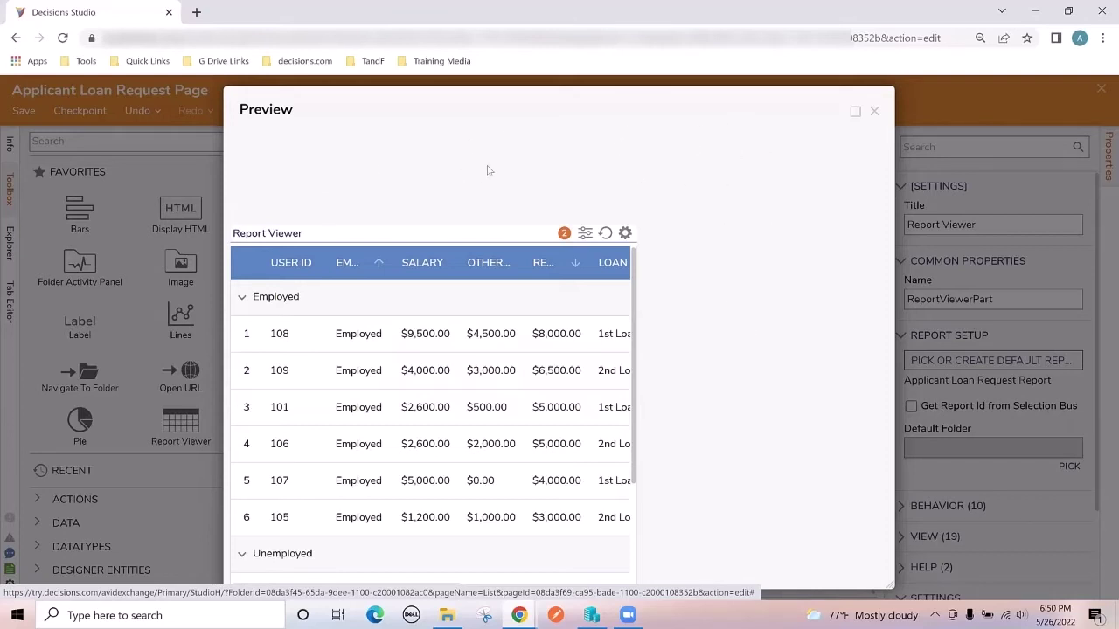
pyautogui.click(874, 111)
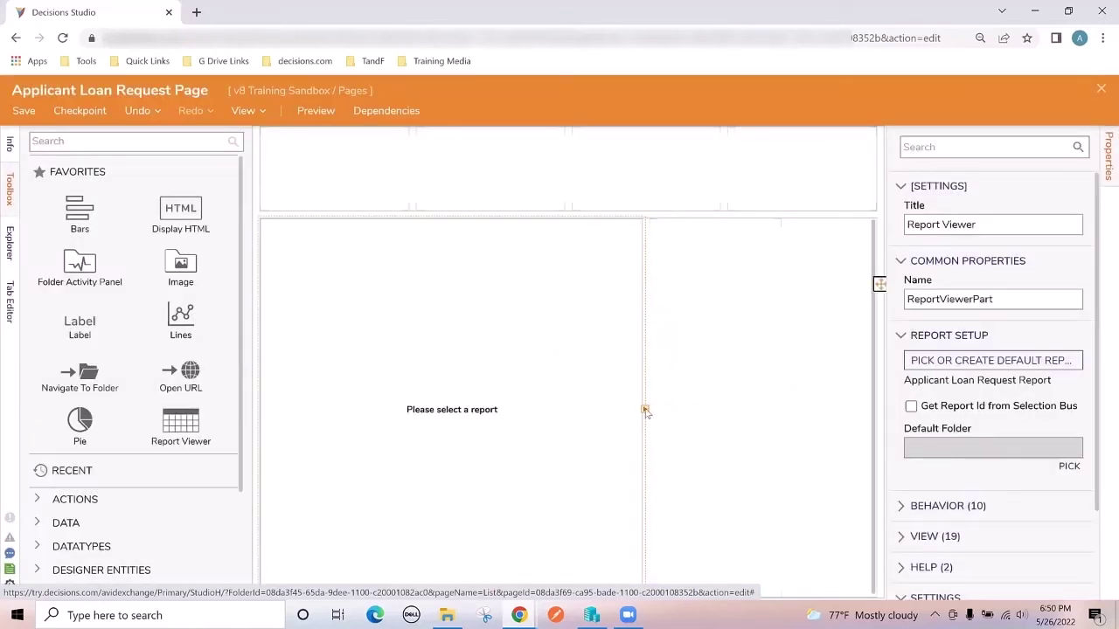
pyautogui.rightClick(743, 397)
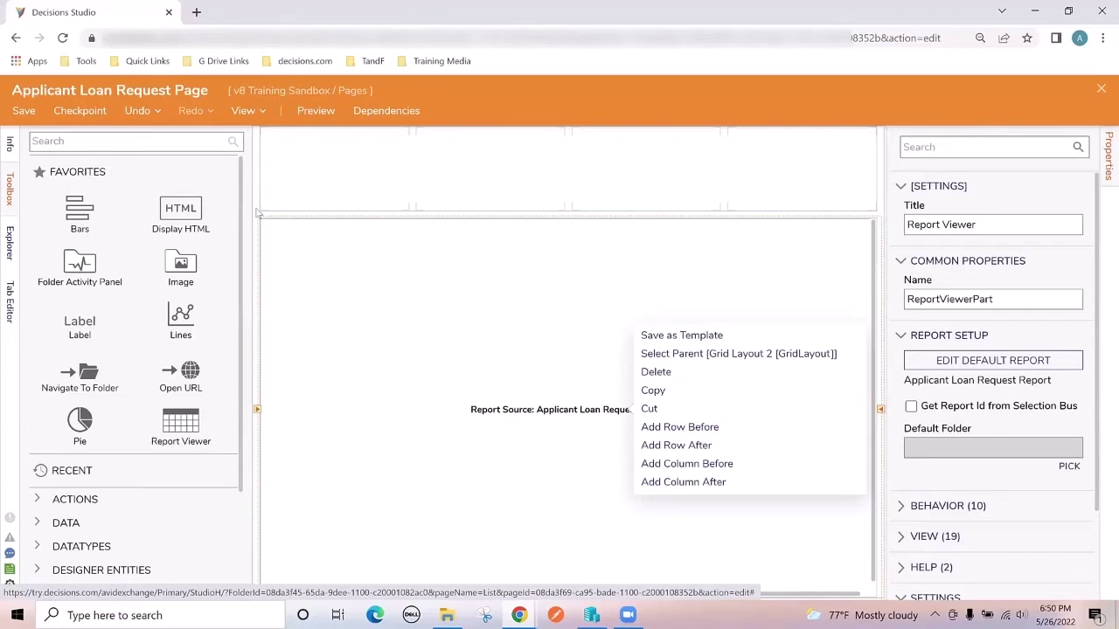
# Examine the outer grid layout's properties, including its rows, columns, gutters and margins
pyautogui.click(760, 353)
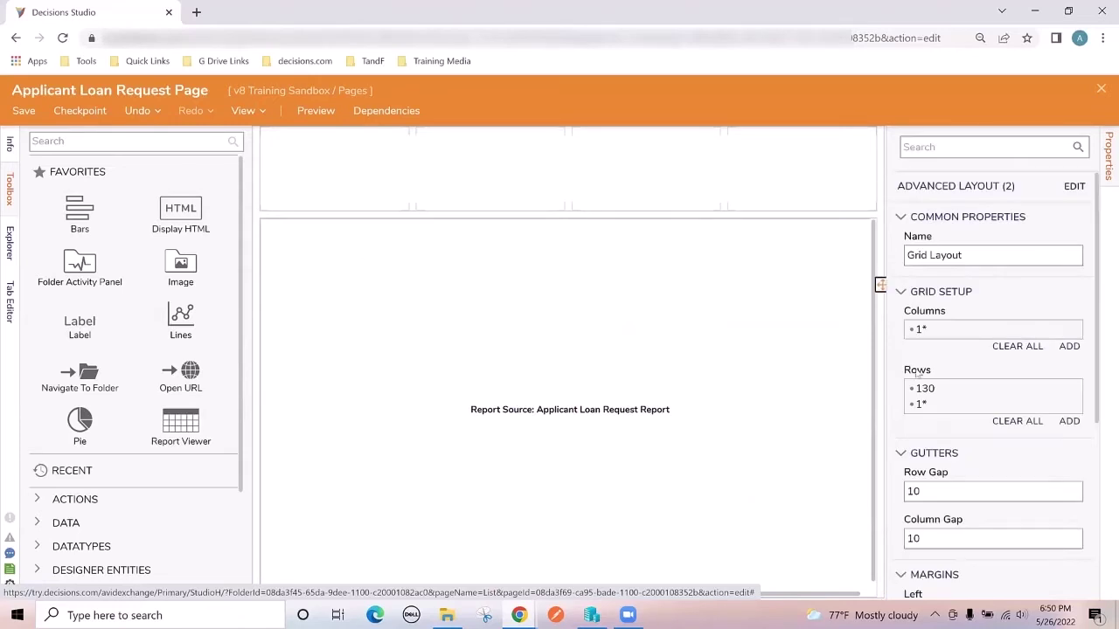
pyautogui.scroll(-4, 904, 378)
pyautogui.scroll(5, 904, 378)
pyautogui.scroll(-3, 911, 376)
pyautogui.scroll(3, 907, 373)
pyautogui.scroll(-1, 937, 401)
pyautogui.scroll(-3, 937, 401)
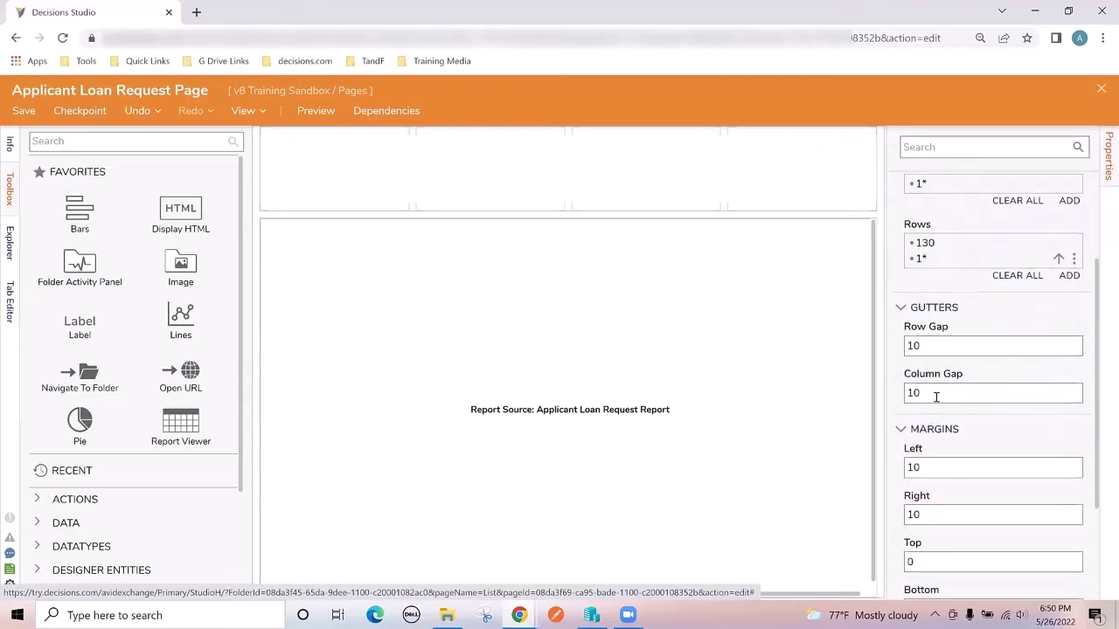
pyautogui.scroll(-2, 934, 397)
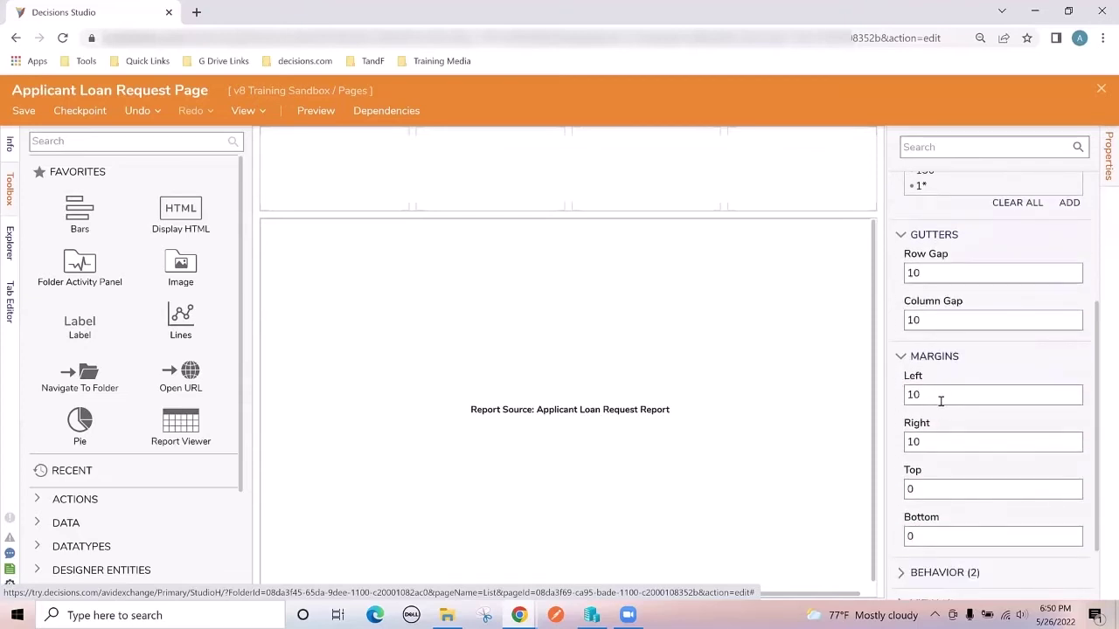
pyautogui.scroll(-2, 949, 420)
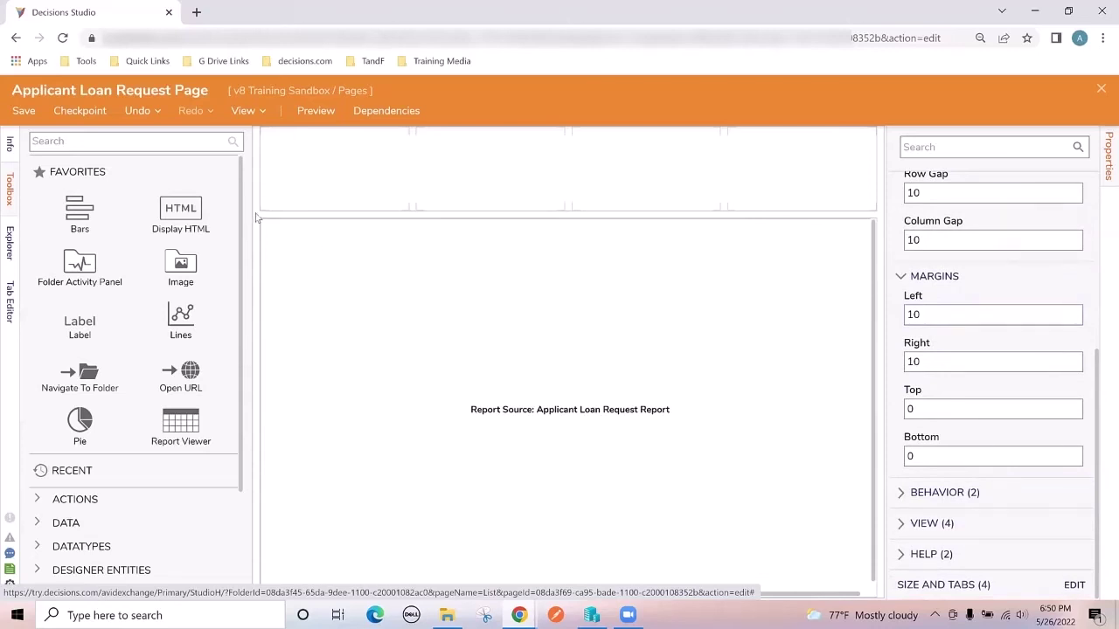
# Select the page surface and apply the SteelBlue_PrettyTiles.css style sheet to it
pyautogui.rightClick(264, 161)
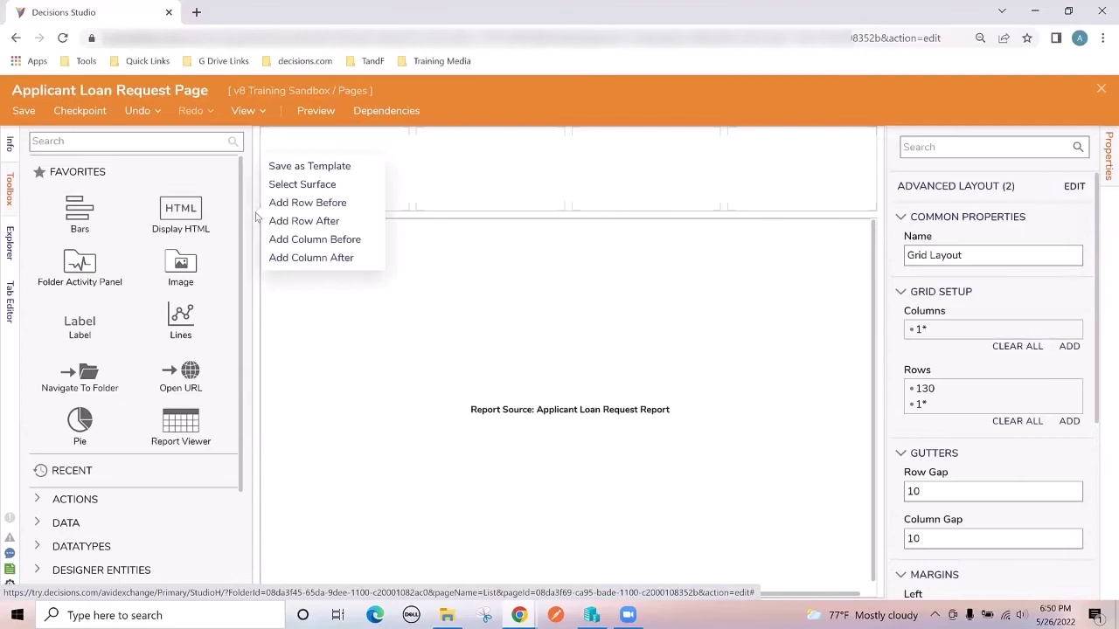
pyautogui.click(310, 183)
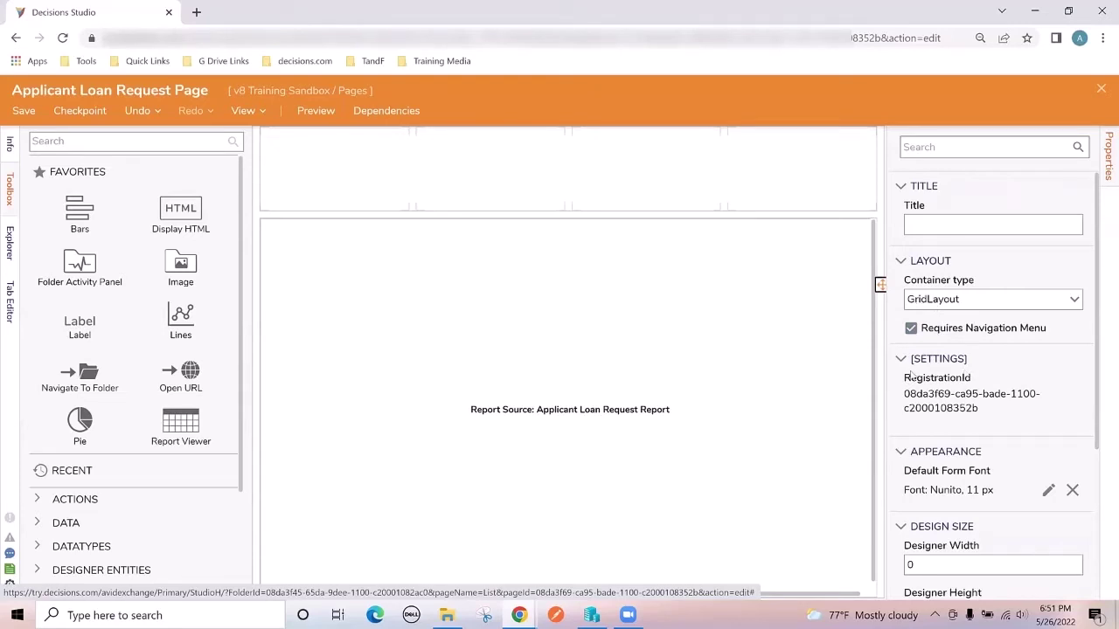
pyautogui.scroll(-3, 911, 374)
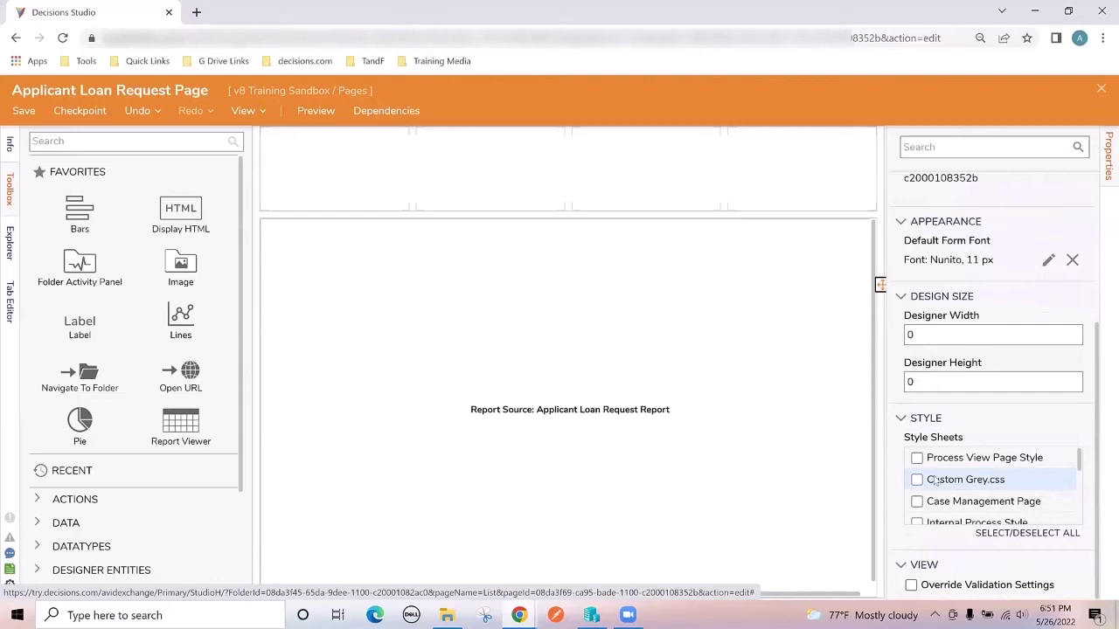
pyautogui.scroll(-1, 933, 481)
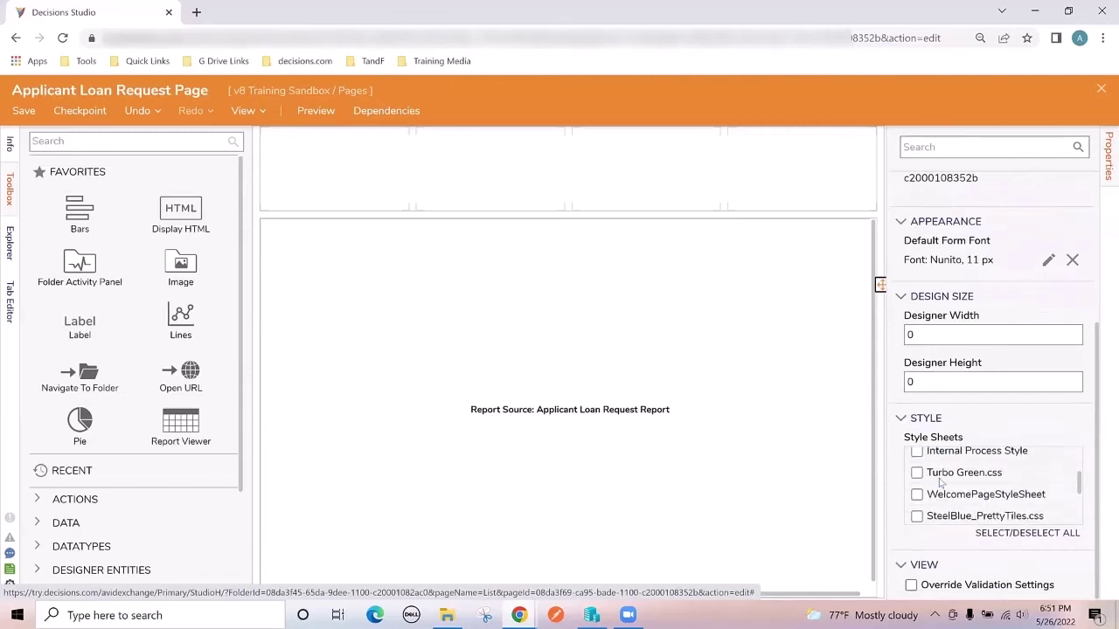
pyautogui.click(917, 516)
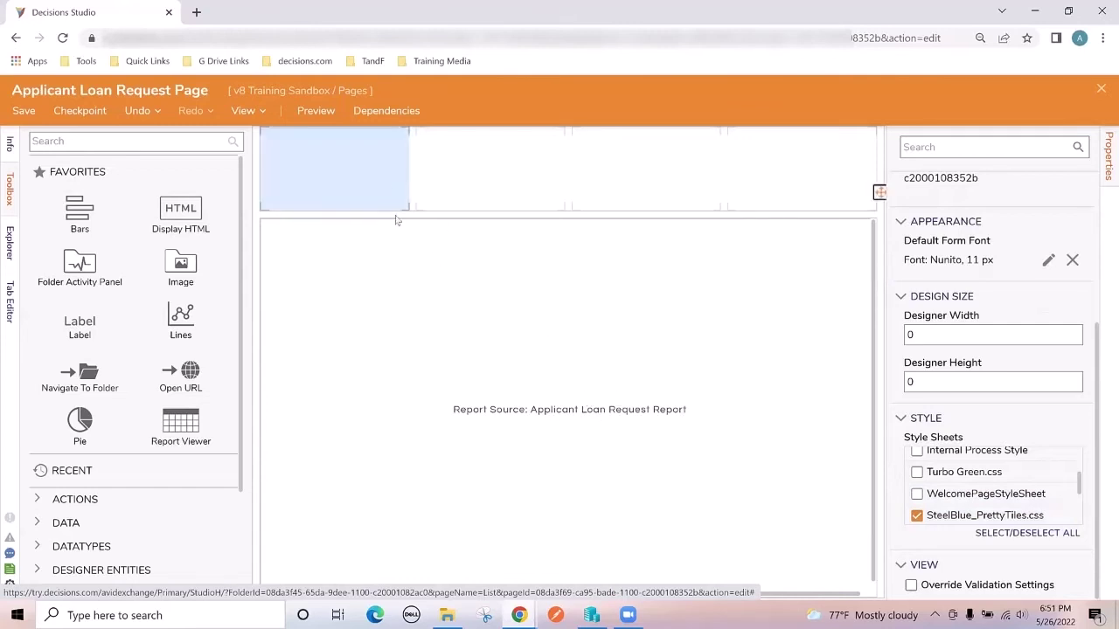
# Set the CSS class of the outer grid layout to custom-page-surface
pyautogui.click(258, 216)
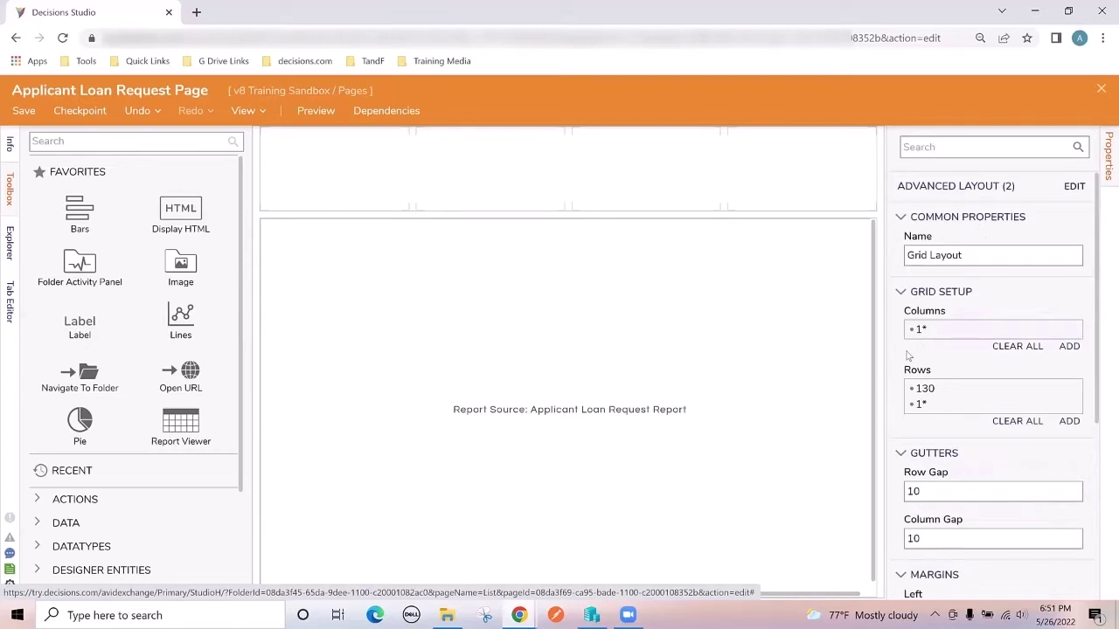
pyautogui.scroll(-5, 907, 357)
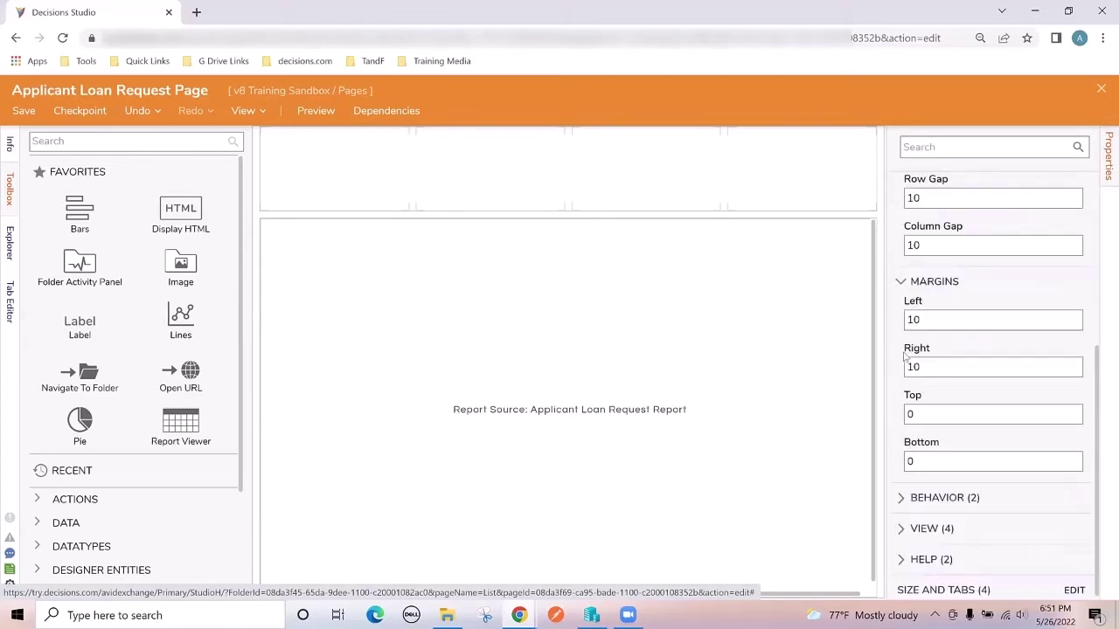
pyautogui.click(905, 494)
pyautogui.scroll(-1, 913, 500)
pyautogui.click(907, 523)
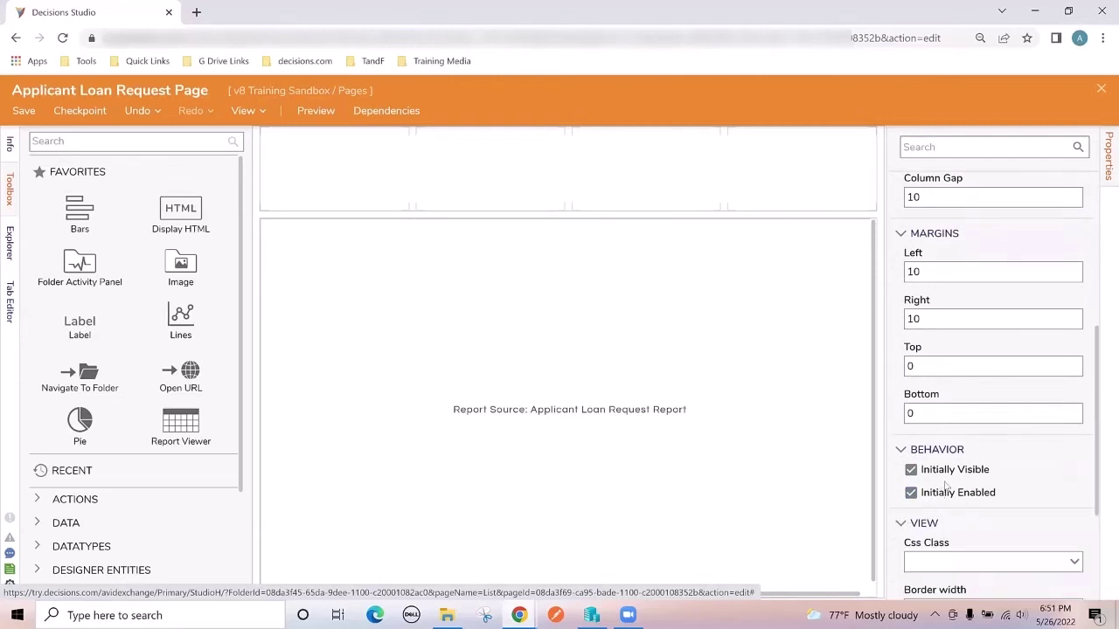
pyautogui.scroll(-3, 945, 485)
pyautogui.click(945, 418)
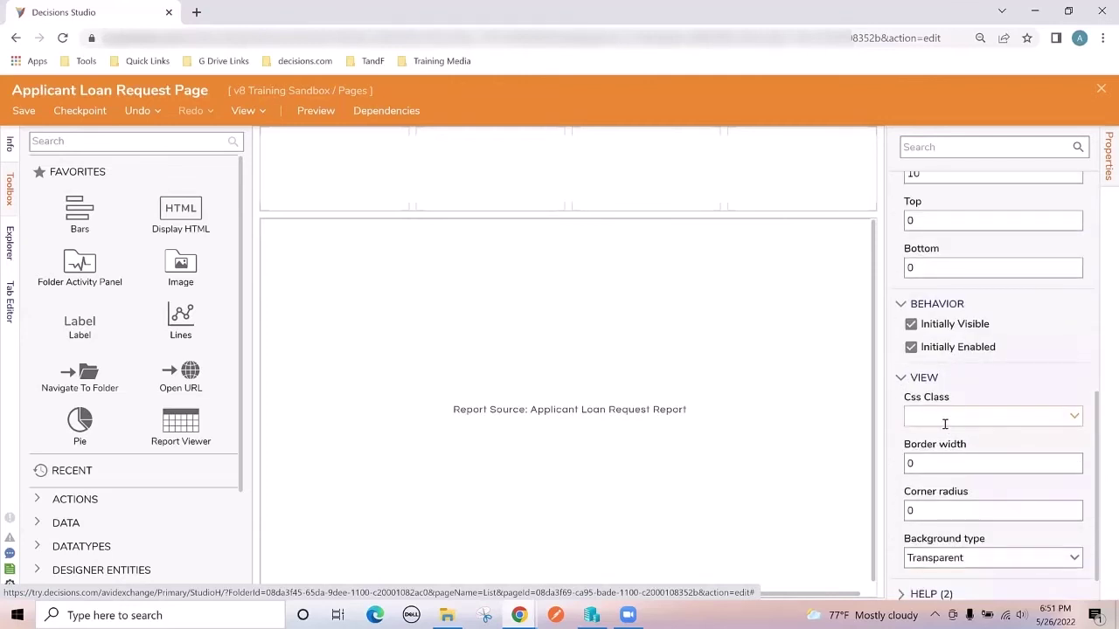
pyautogui.write('su')
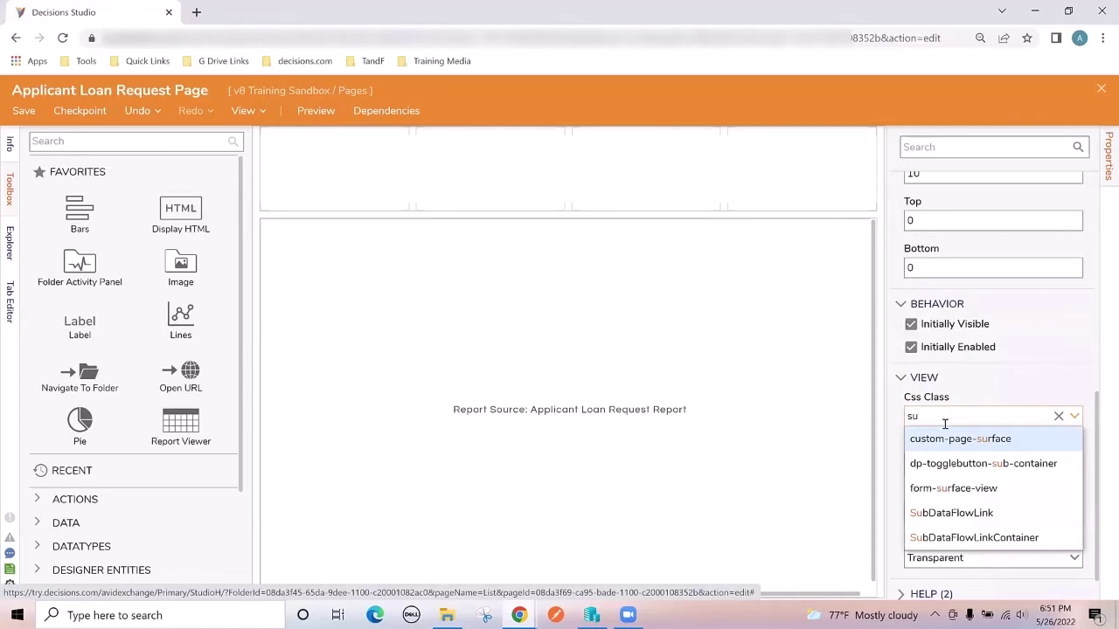
pyautogui.click(949, 440)
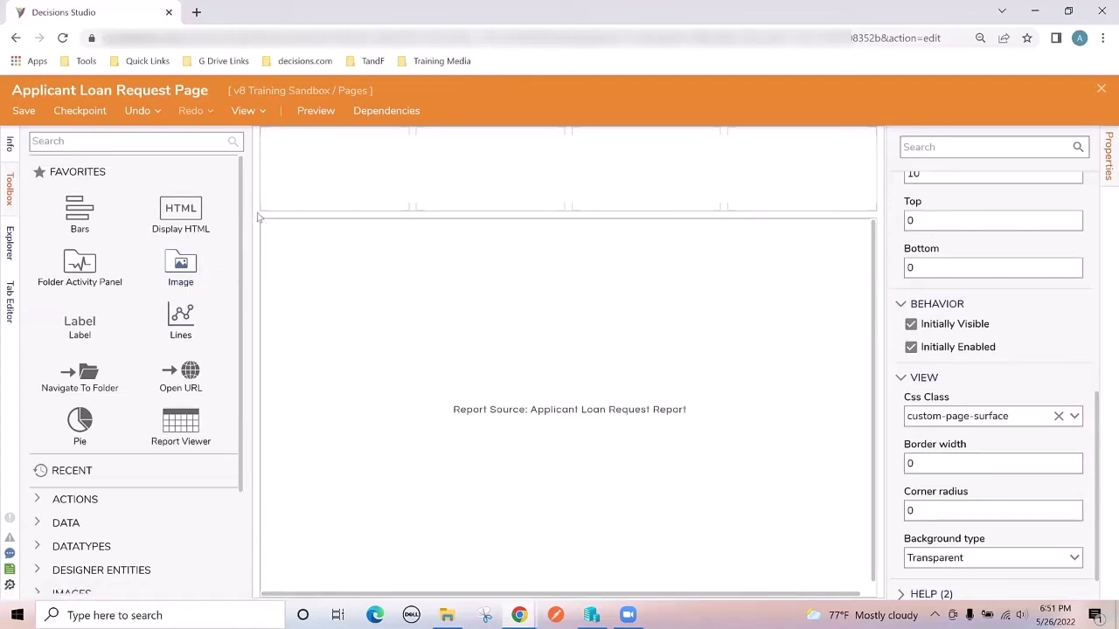
# Preview the styled page and save it without notes
pyautogui.click(512, 322)
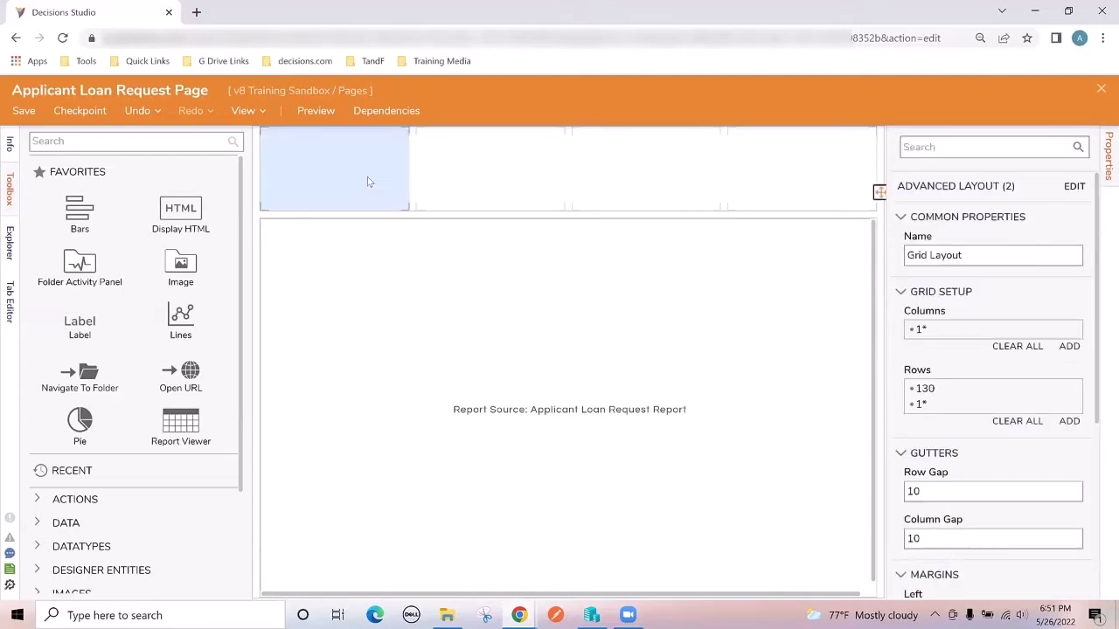
pyautogui.click(316, 111)
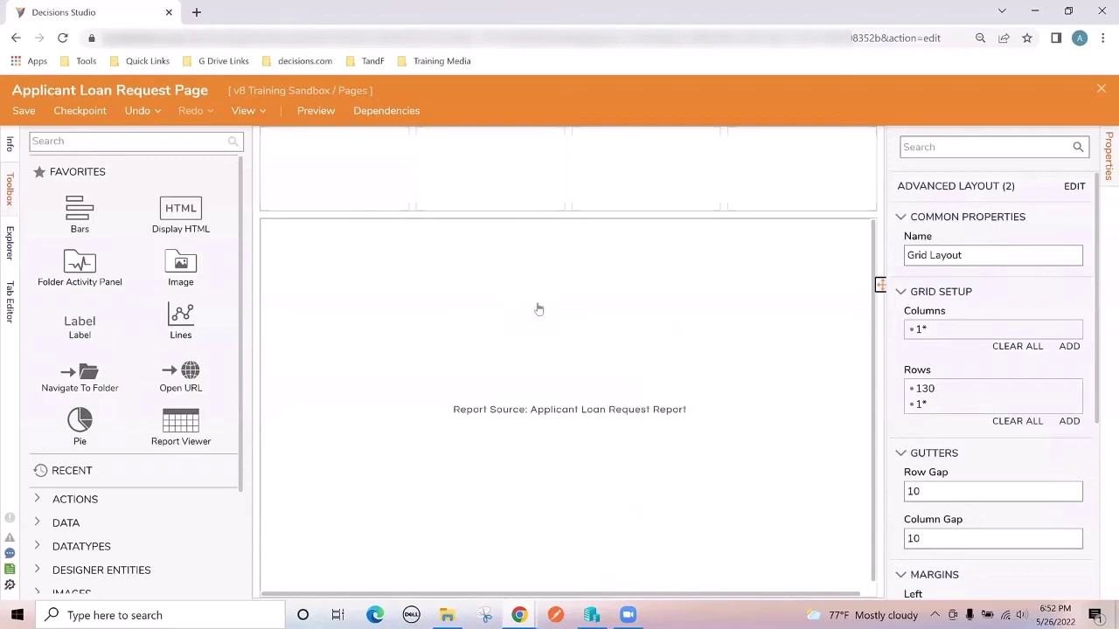
pyautogui.click(38, 119)
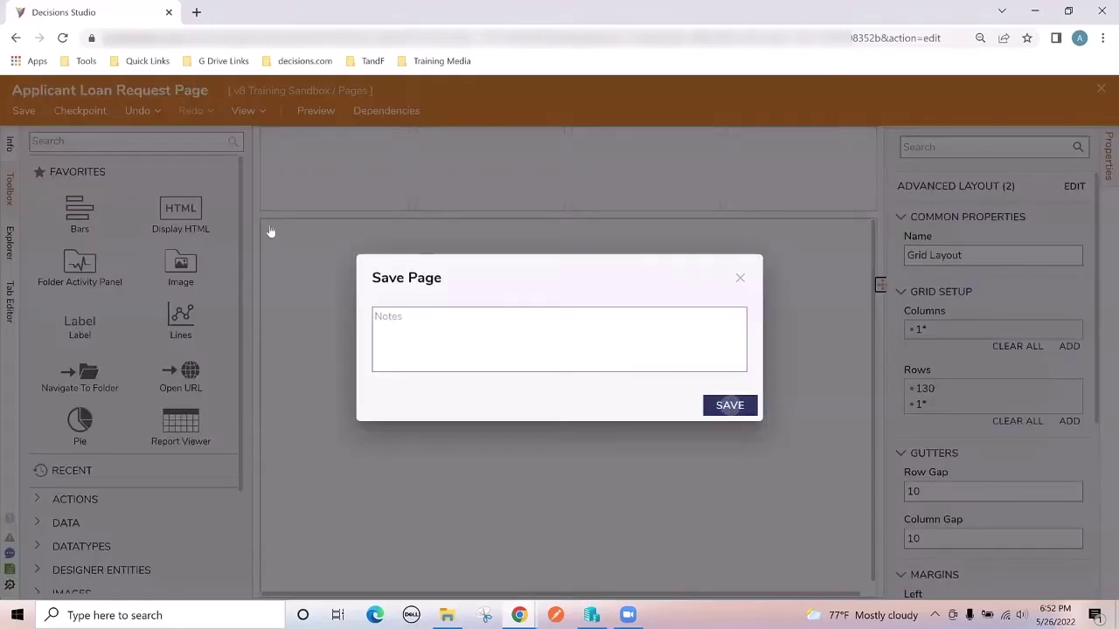
pyautogui.press('Return')
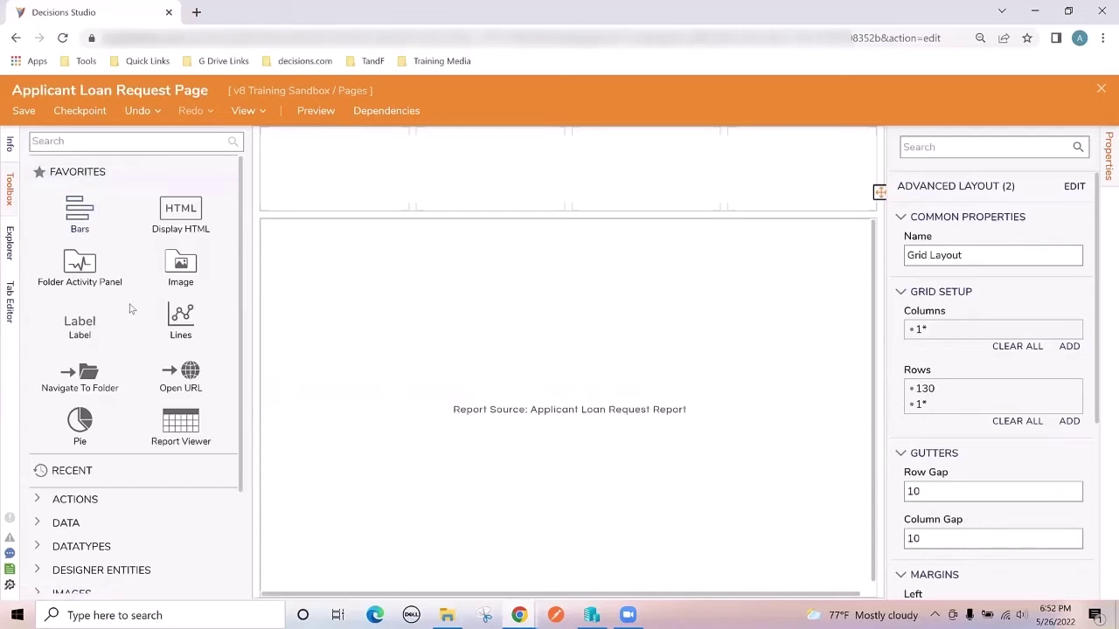
# Find the Simple Tile component by searching for "tile" and place it in the first cell of the upper row
pyautogui.click(129, 144)
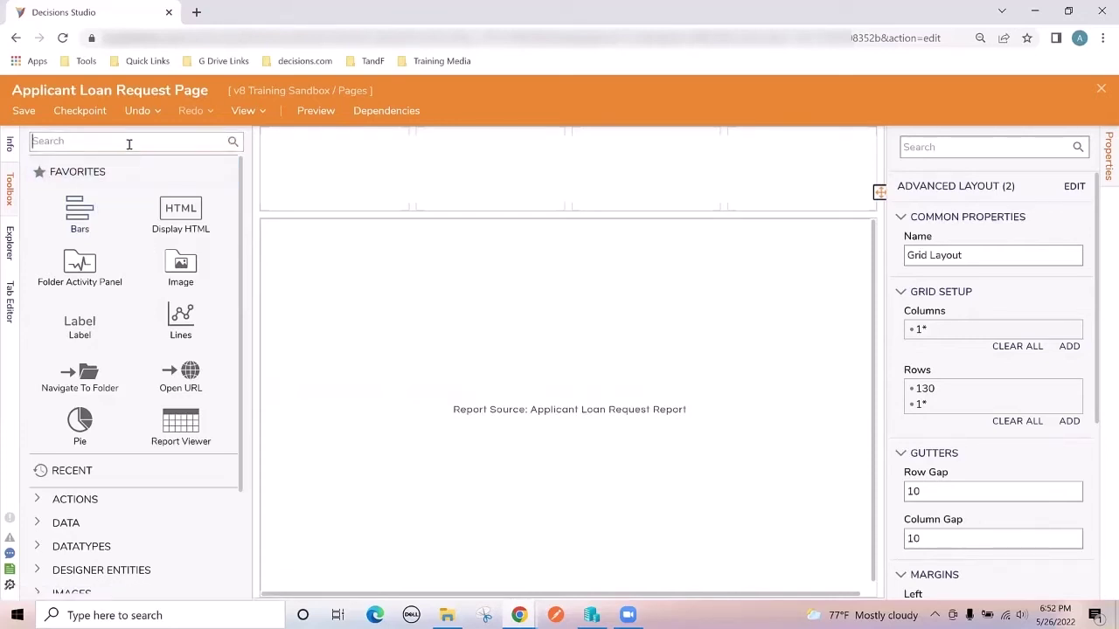
pyautogui.write('till')
pyautogui.press('BackSpace')
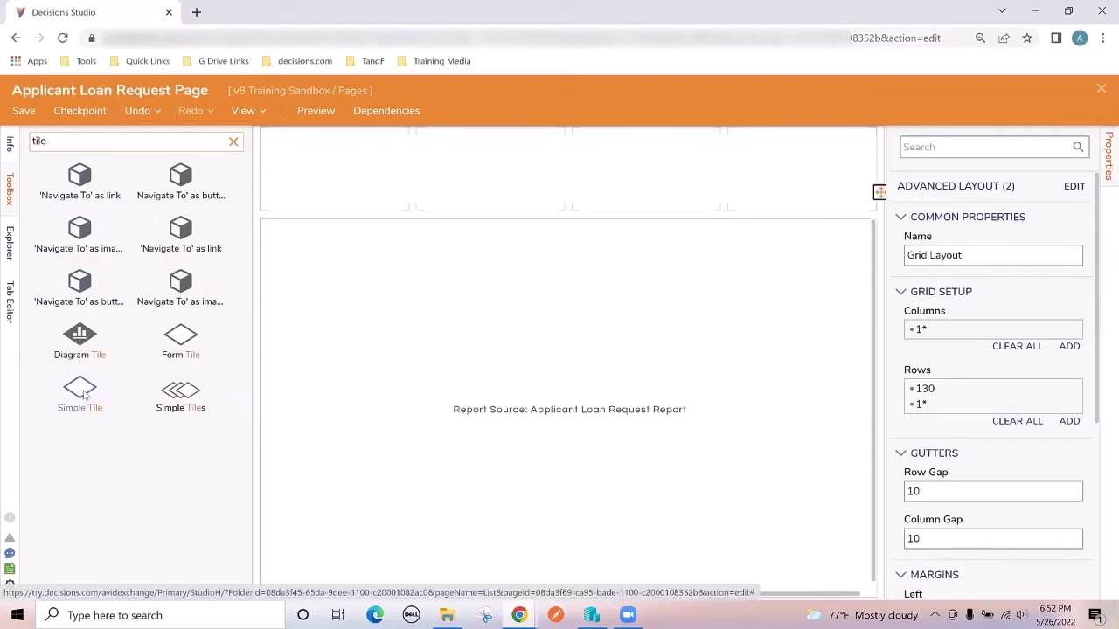
pyautogui.moveTo(80, 395); pyautogui.dragTo(312, 204)
pyautogui.rightClick(297, 201)
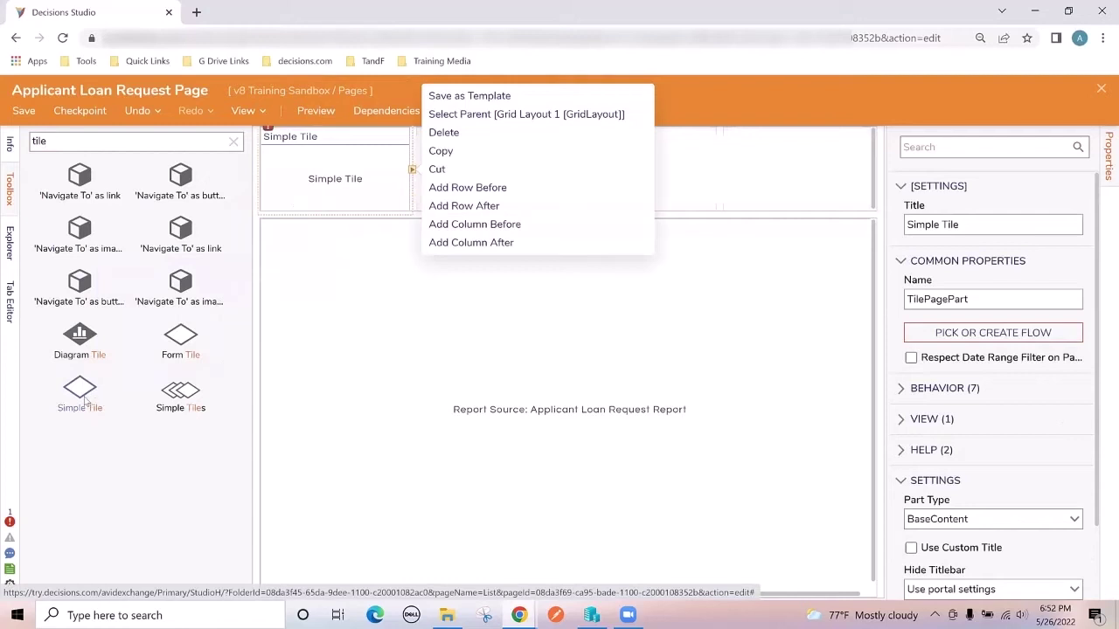
pyautogui.click(234, 140)
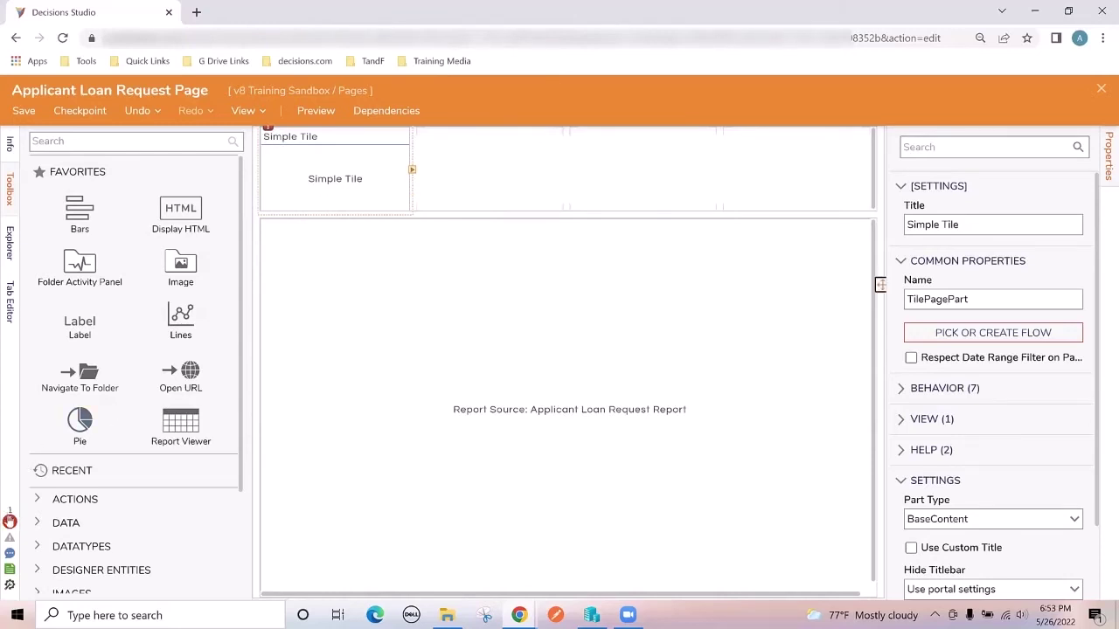
# Check the tile's validation issue and create a Tile Source Flow named Total Applications Tile Flow for it
pyautogui.click(10, 520)
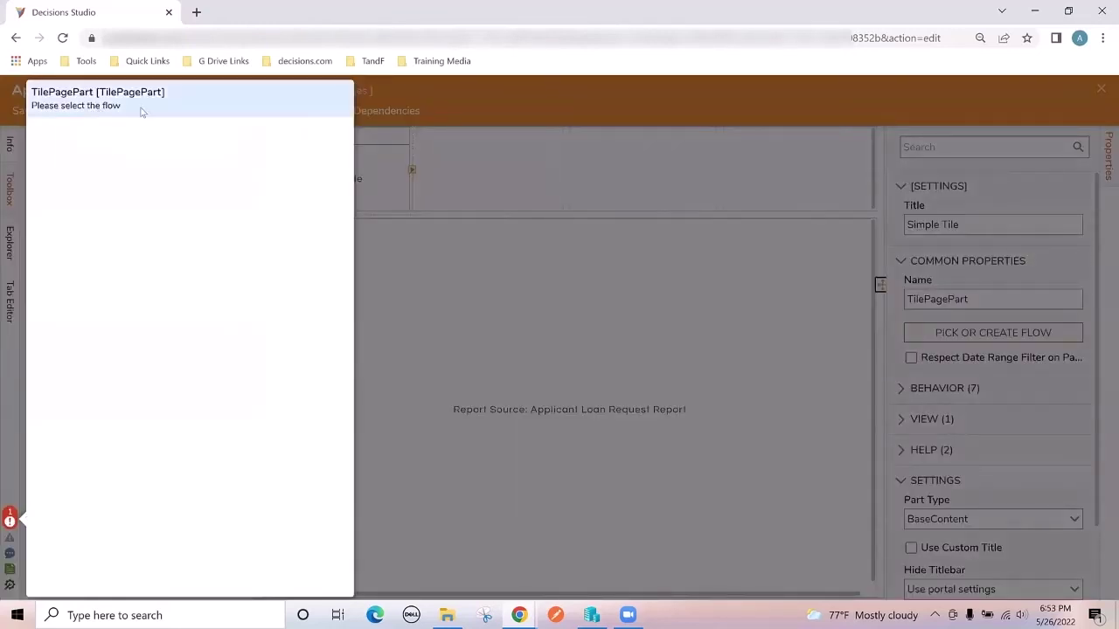
pyautogui.click(491, 267)
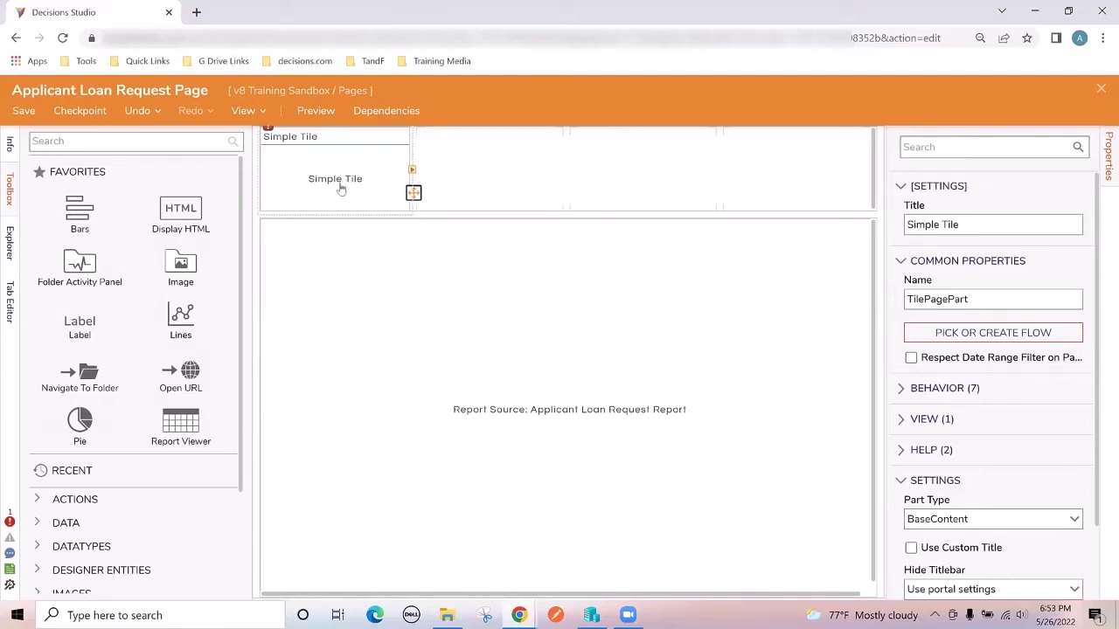
pyautogui.click(999, 336)
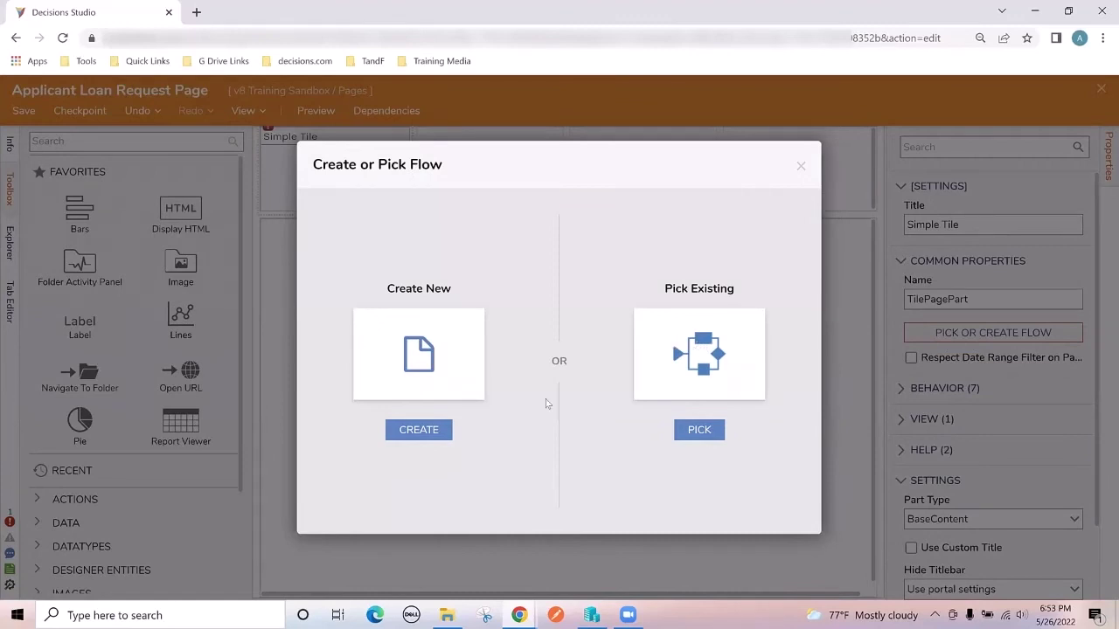
pyautogui.click(419, 430)
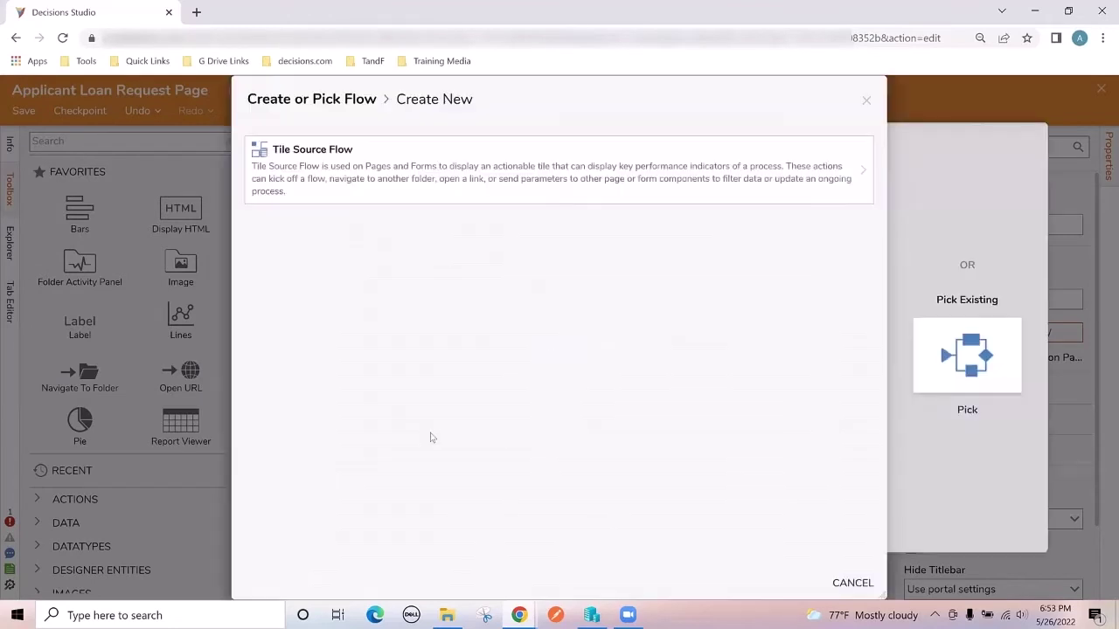
pyautogui.click(428, 179)
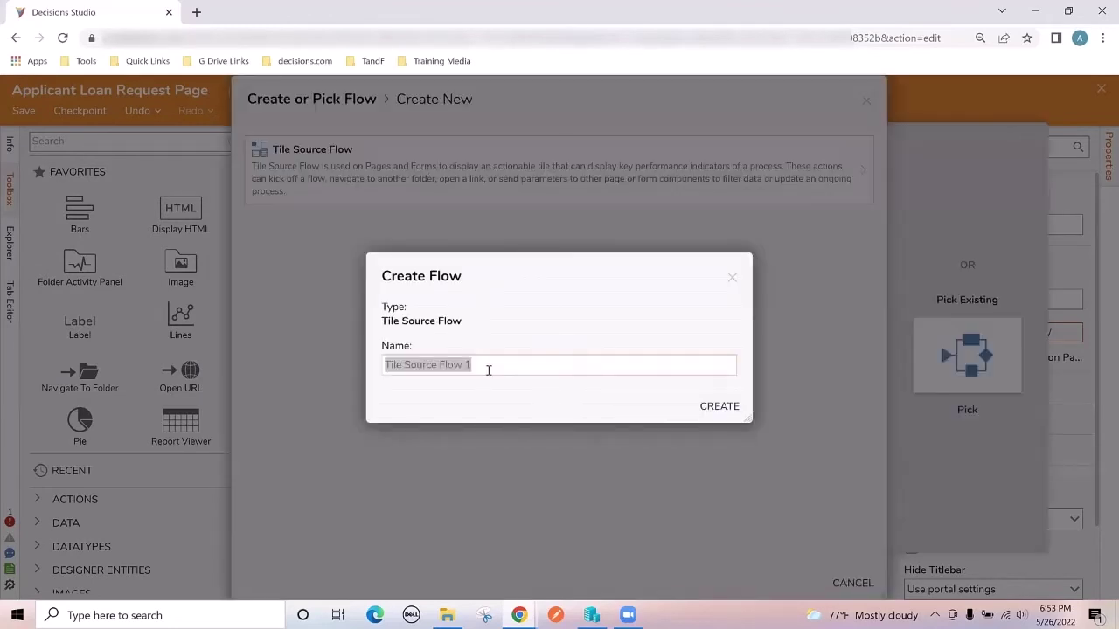
pyautogui.write('Tot')
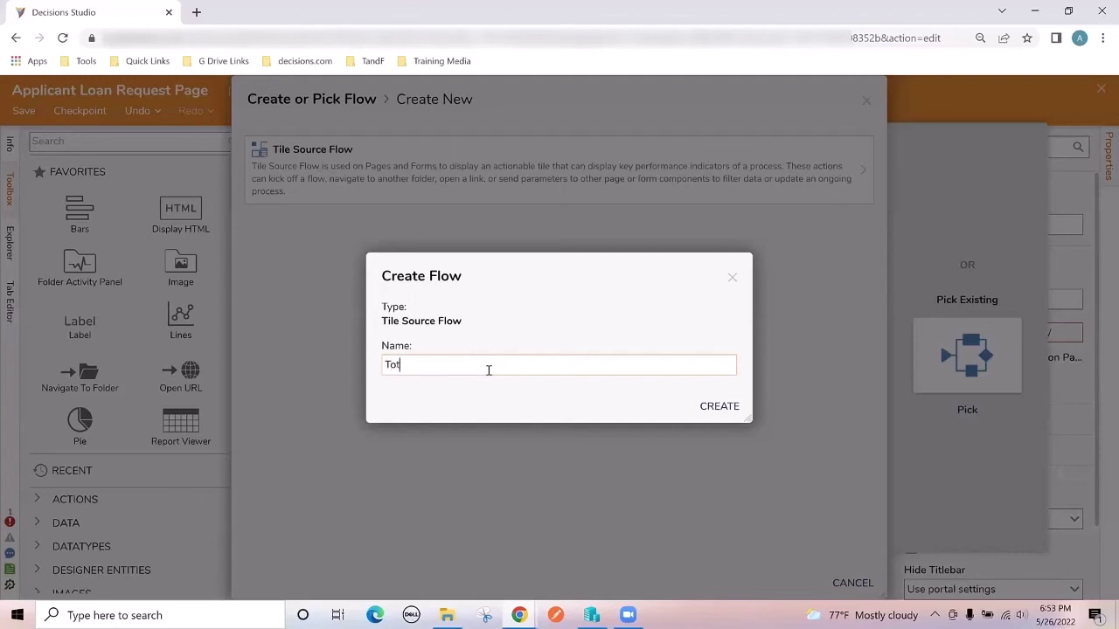
pyautogui.write('al Applications Tile Flow')
pyautogui.click(738, 407)
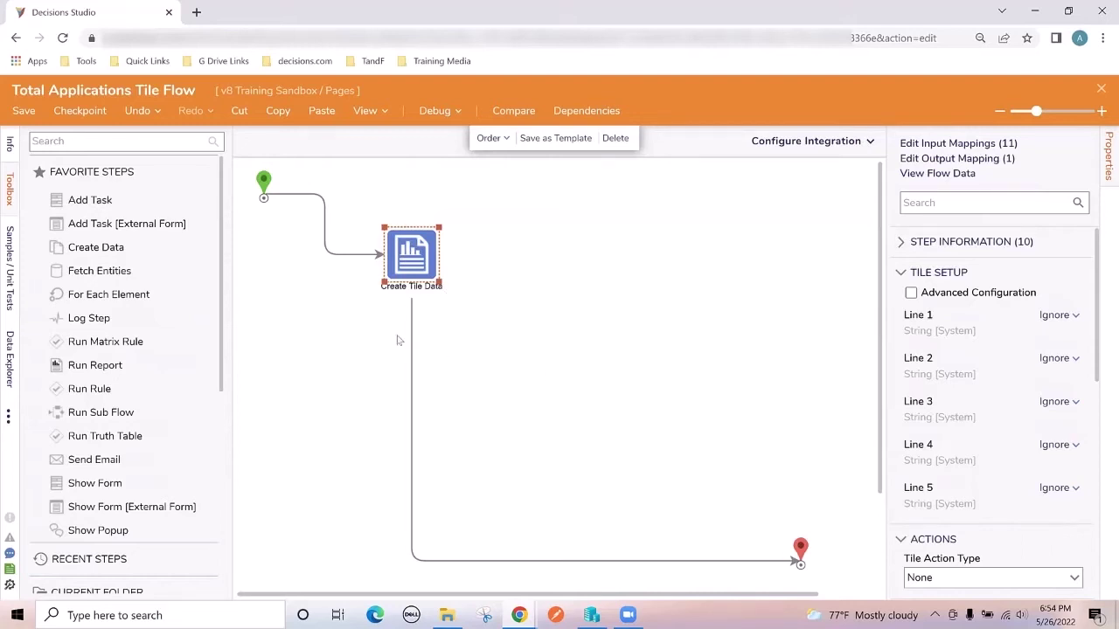
# Align the flow's start step level with the Create Tile Data step and review that step's tile setup and style options
pyautogui.moveTo(405, 343)
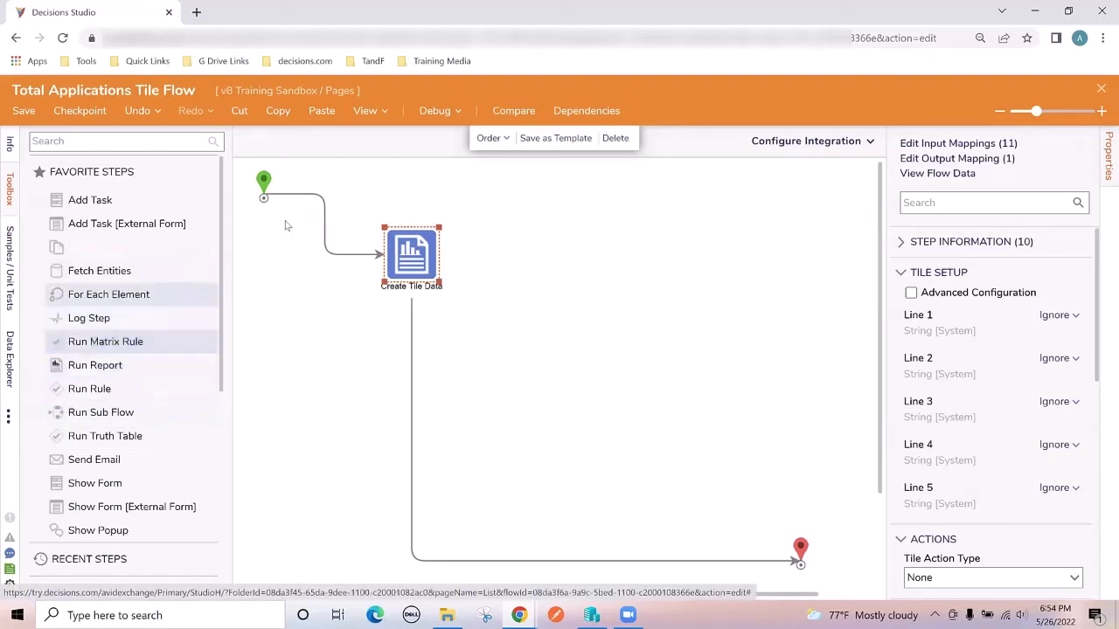
pyautogui.moveTo(265, 199); pyautogui.dragTo(268, 248)
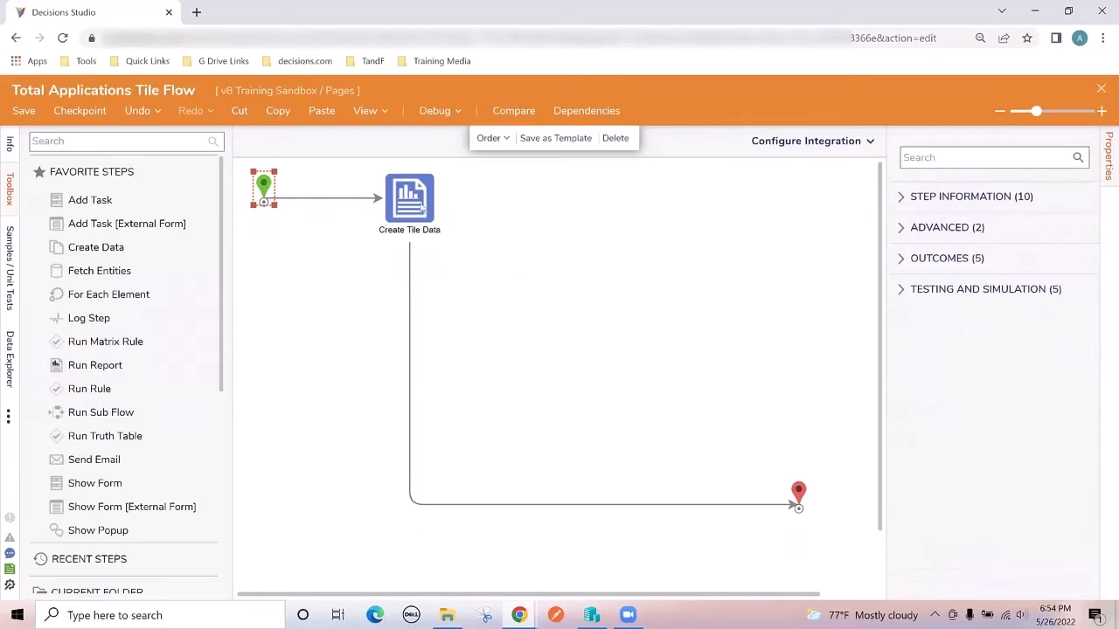
pyautogui.click(423, 208)
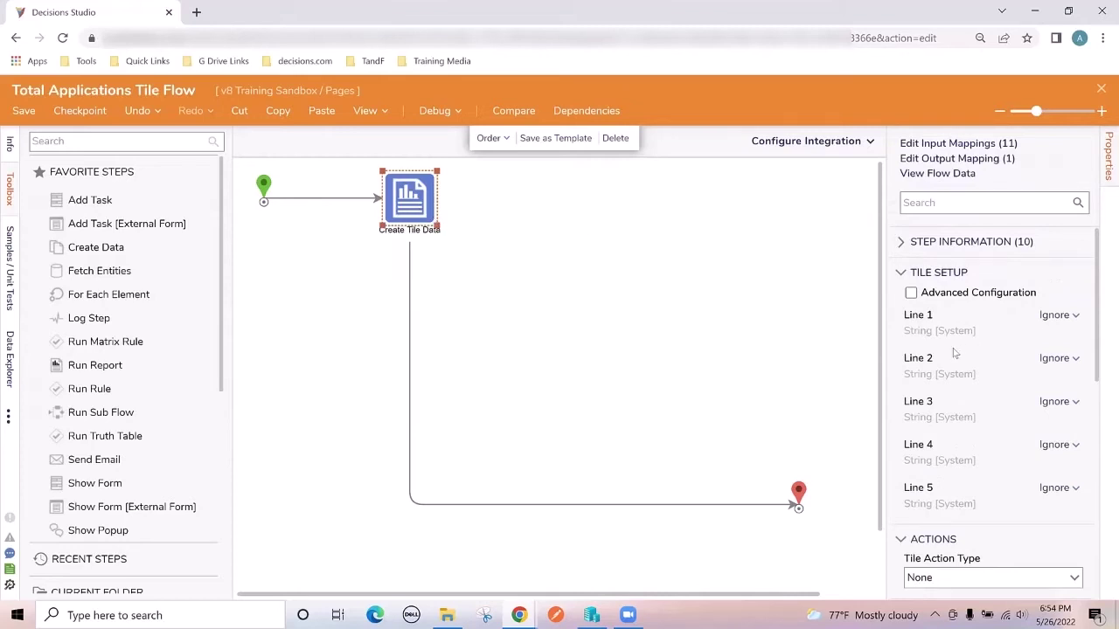
pyautogui.scroll(-2, 965, 379)
pyautogui.scroll(-2, 965, 379)
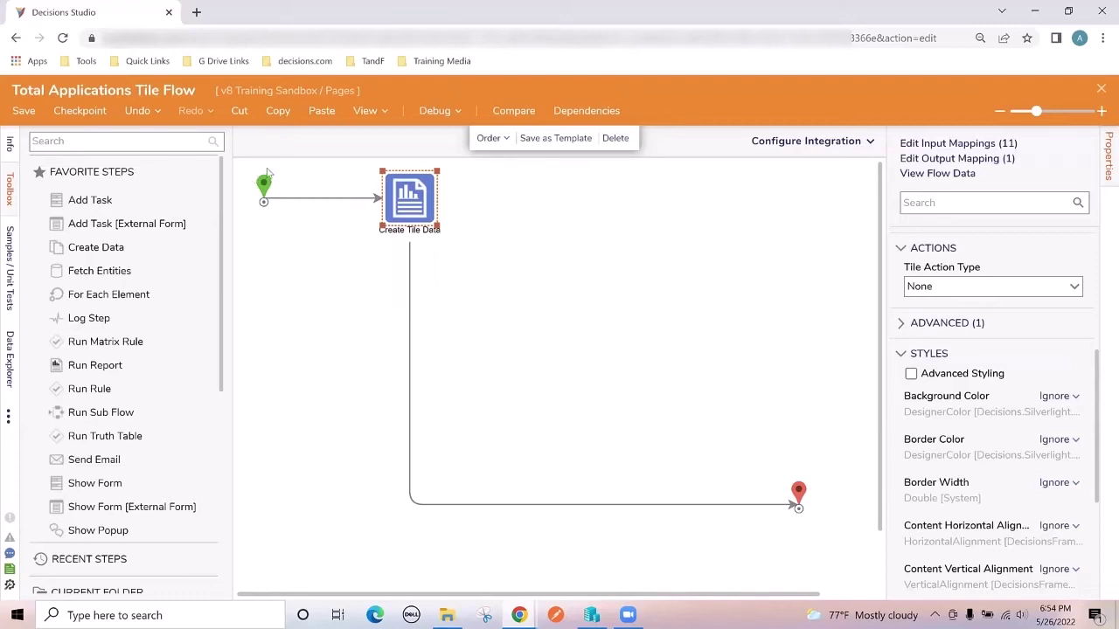
# Find the Fetch Entities step by searching for "fetch" and insert it between the start and Create Tile Data steps
pyautogui.click(125, 145)
pyautogui.write('fetch')
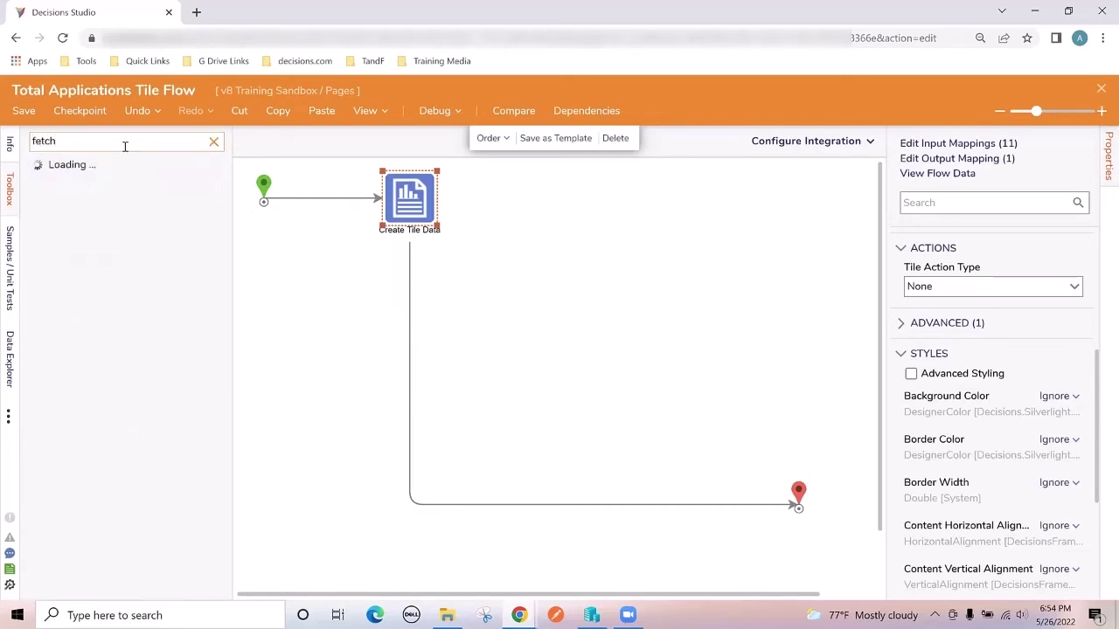
pyautogui.moveTo(70, 484); pyautogui.dragTo(305, 211)
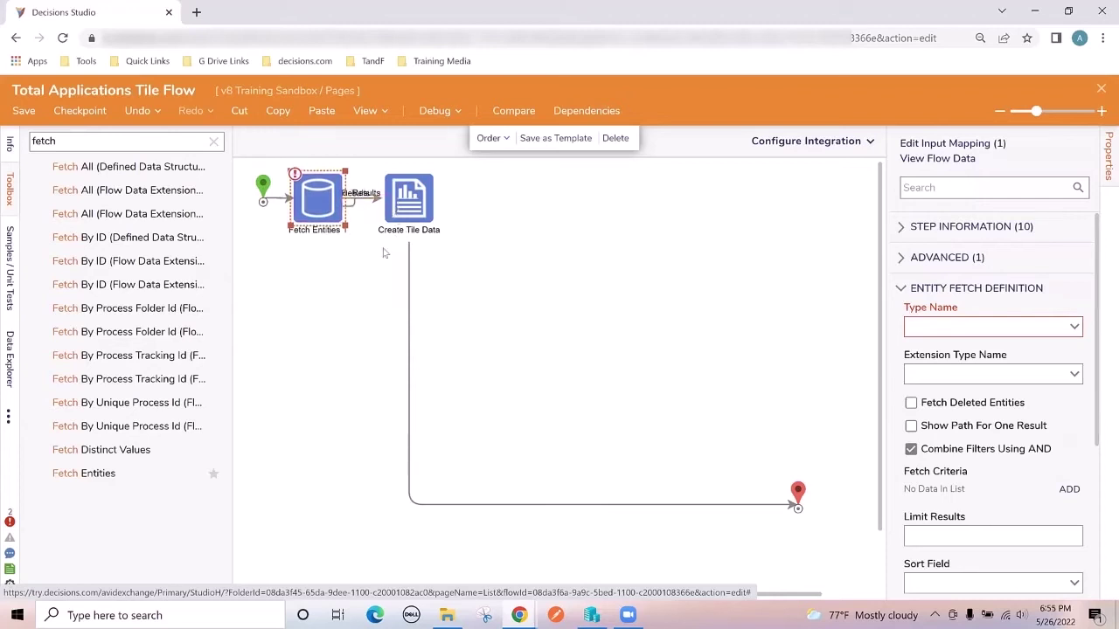
pyautogui.click(363, 280)
# Set the Fetch Entities step's type name to ApplicantLoanRequest by searching for "applicant"
pyautogui.click(326, 229)
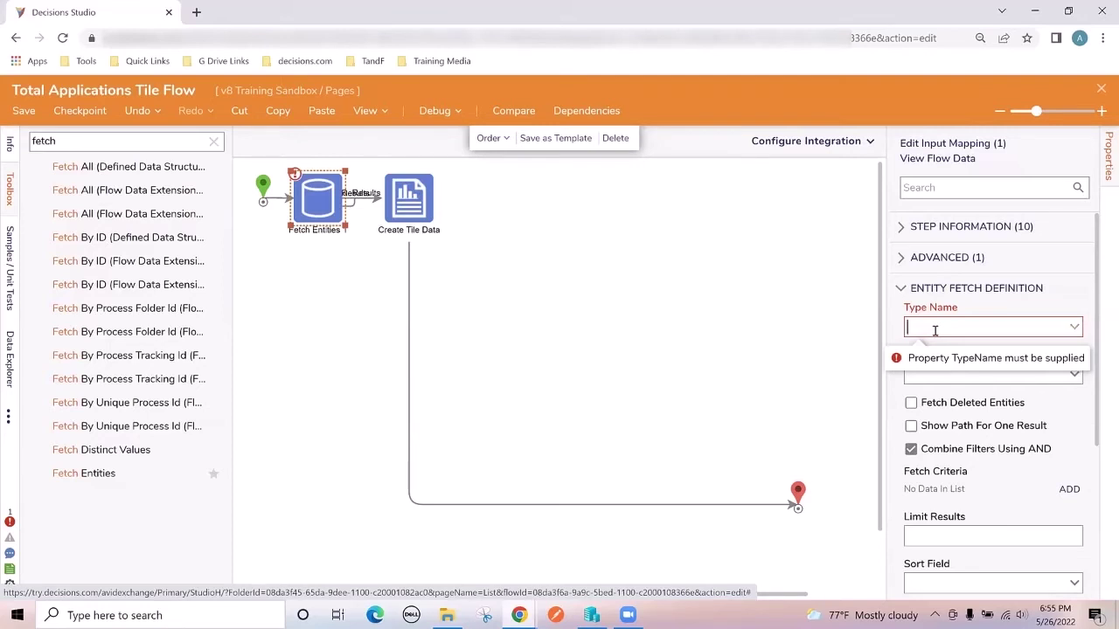
pyautogui.write('applicant')
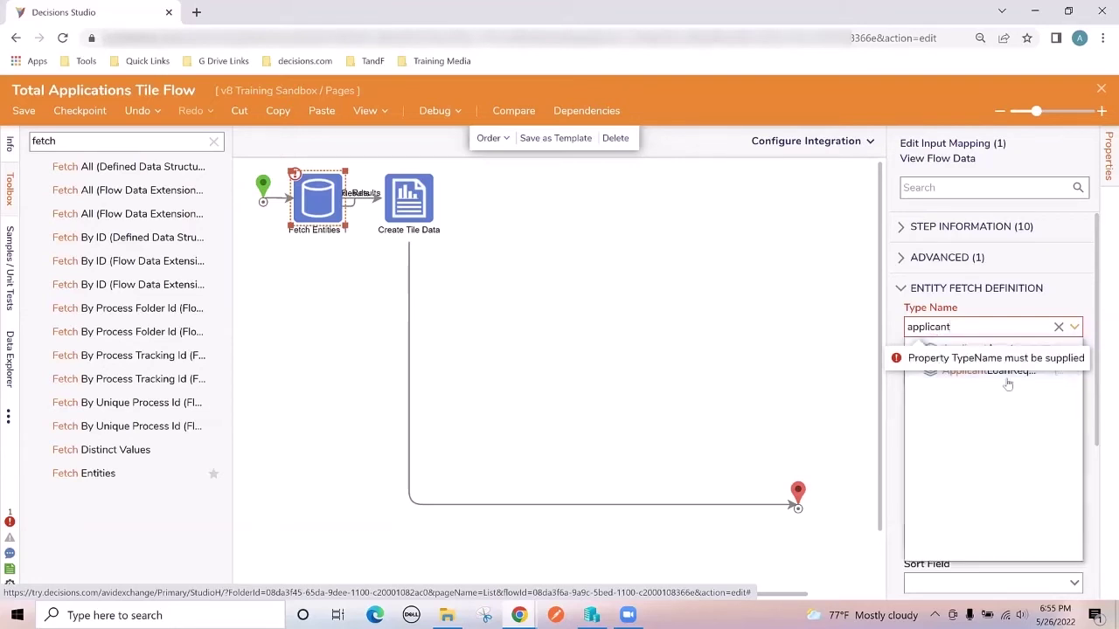
pyautogui.click(969, 374)
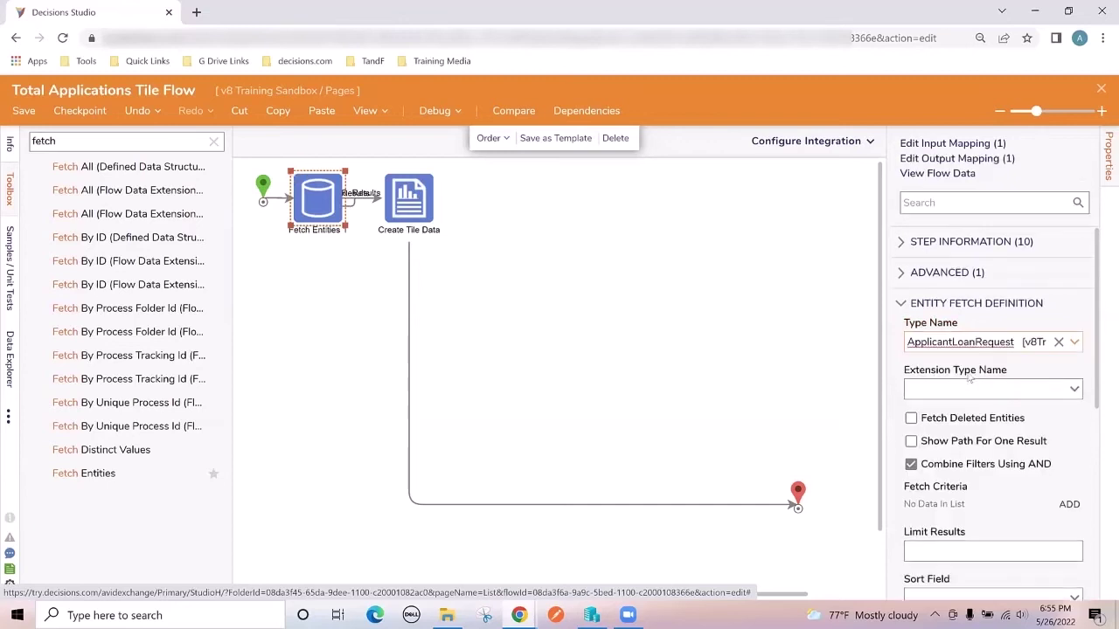
pyautogui.click(582, 303)
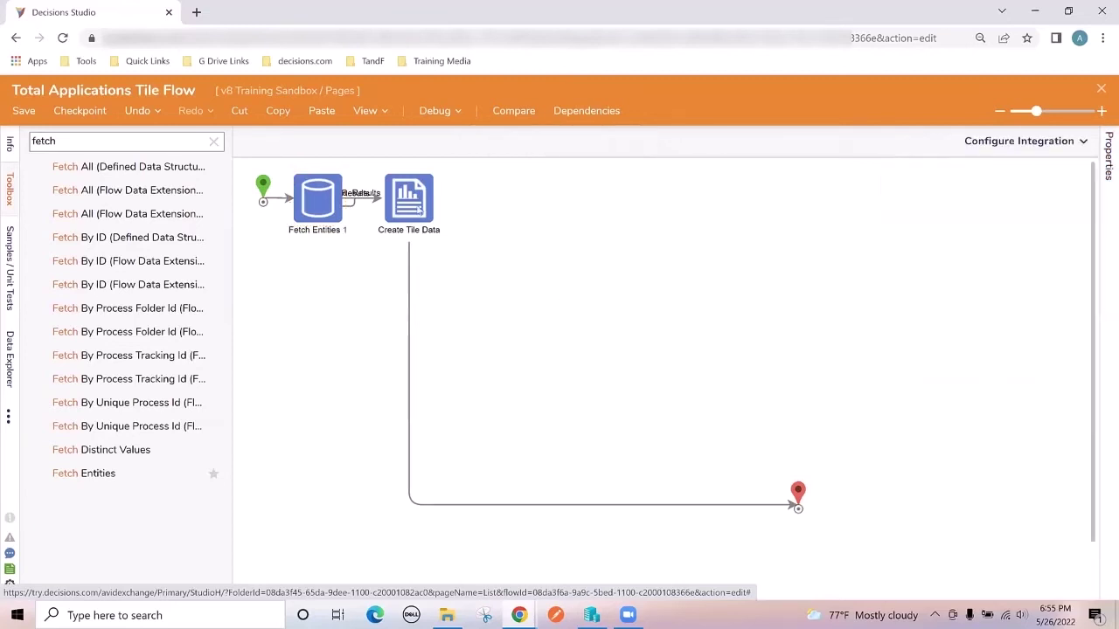
# Shift the Create Tile Data step to the right to leave more space after the Fetch Entities step
pyautogui.click(421, 208)
pyautogui.press('Right')
pyautogui.press('Right')
pyautogui.press('Right')
pyautogui.press('Right')
pyautogui.press('Right')
pyautogui.press('Right')
pyautogui.press('Right')
pyautogui.press('Right')
pyautogui.press('Right')
pyautogui.press('Right')
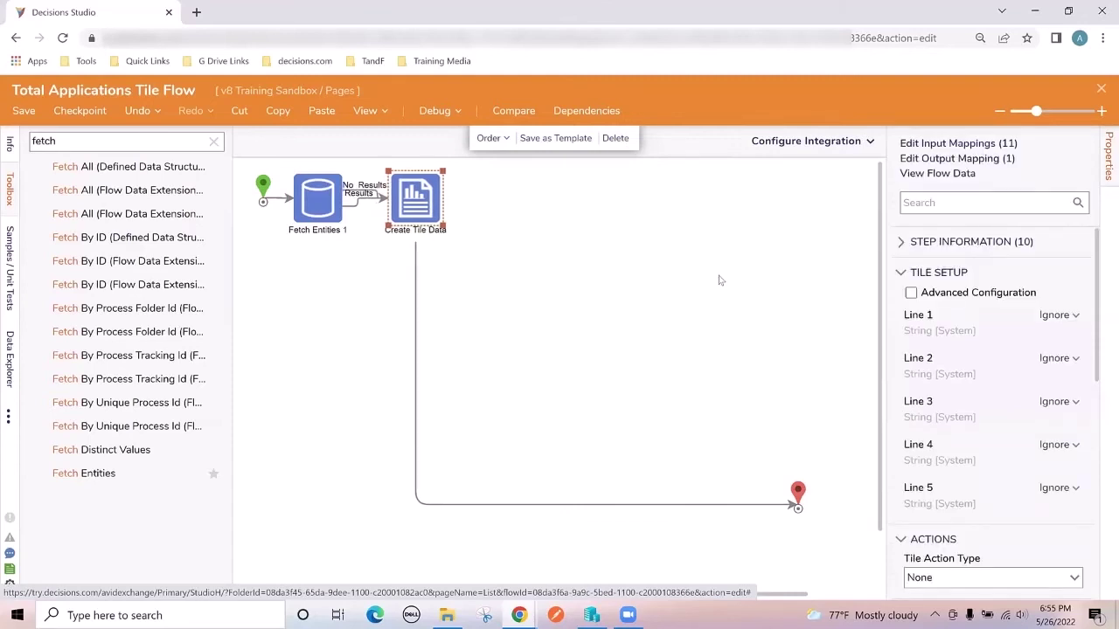
pyautogui.press('Right')
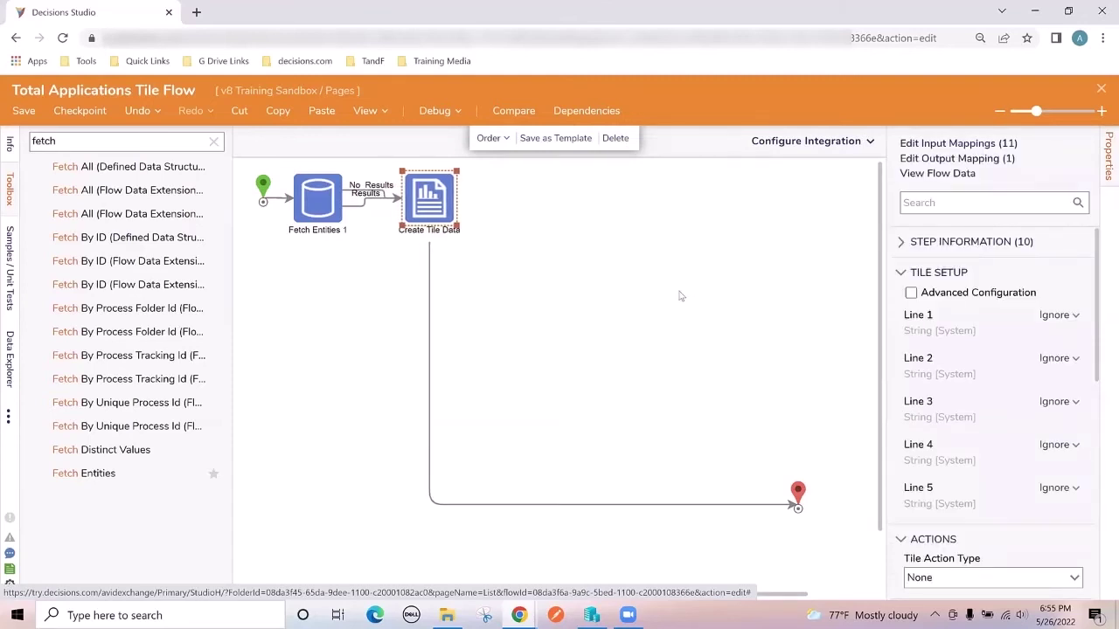
pyautogui.click(679, 292)
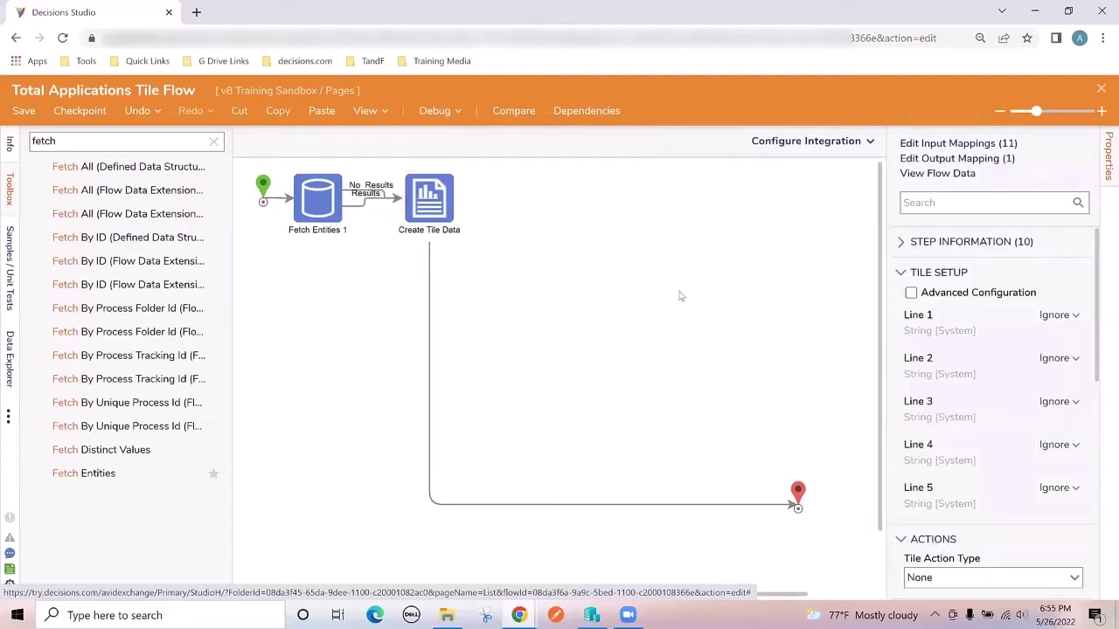
# Set the input type of Line 1 in the Create Tile Data step to Merge HTML Text
pyautogui.click(437, 211)
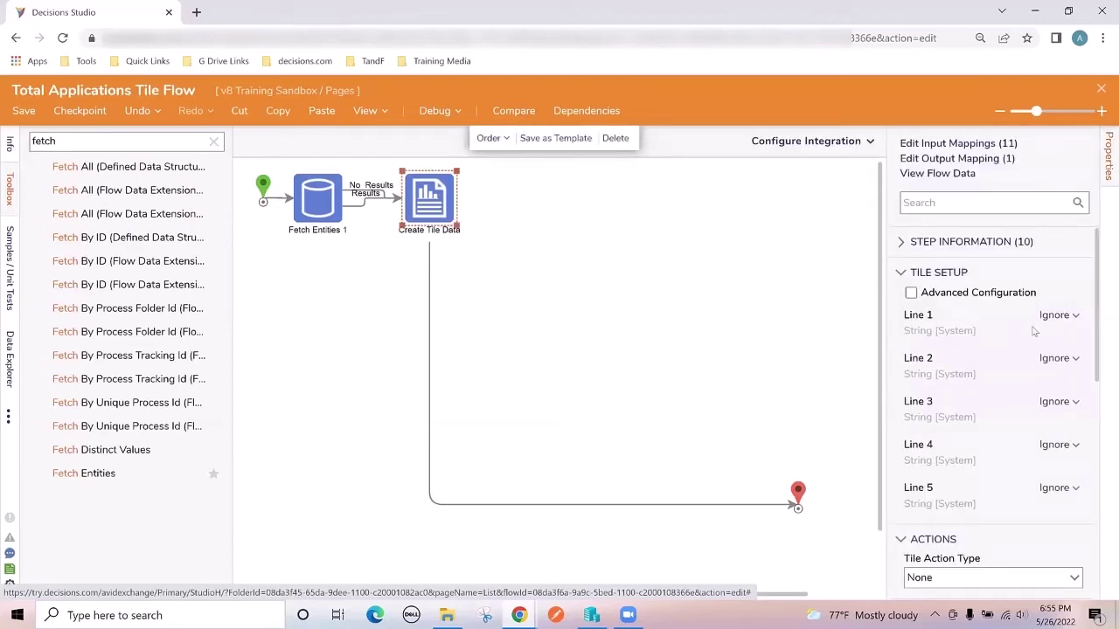
pyautogui.scroll(-5, 1002, 348)
pyautogui.scroll(4, 994, 354)
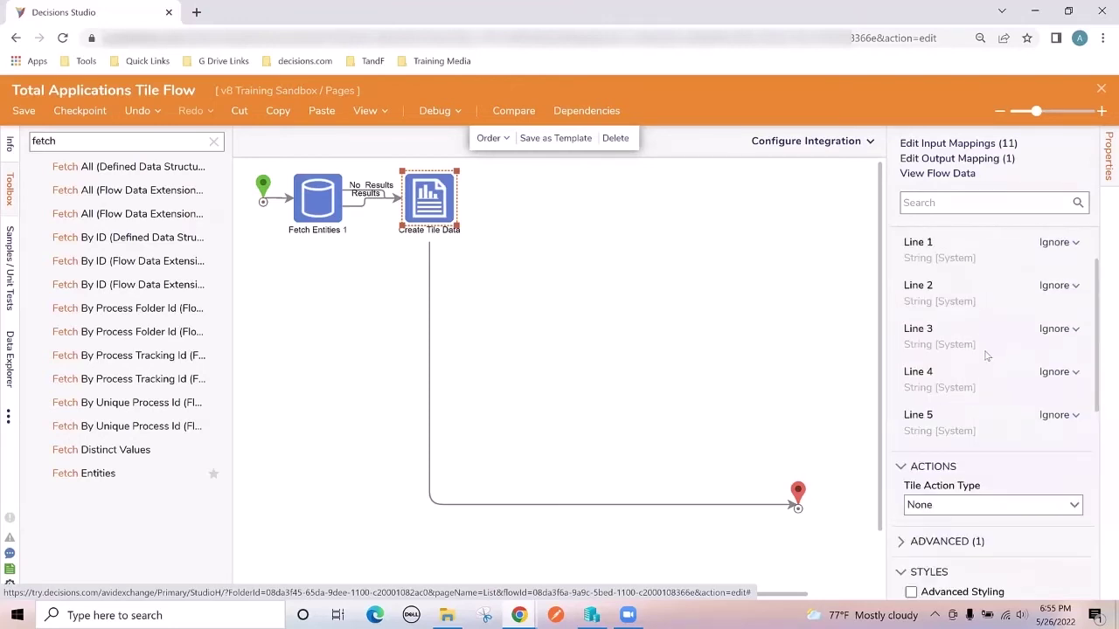
pyautogui.scroll(1, 988, 354)
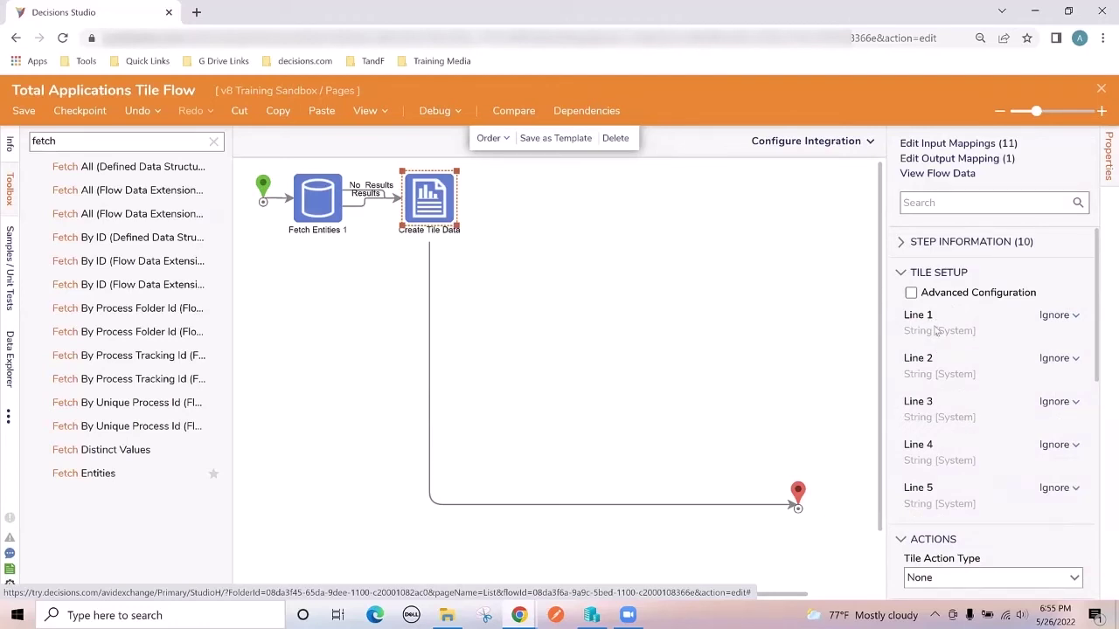
pyautogui.click(1065, 318)
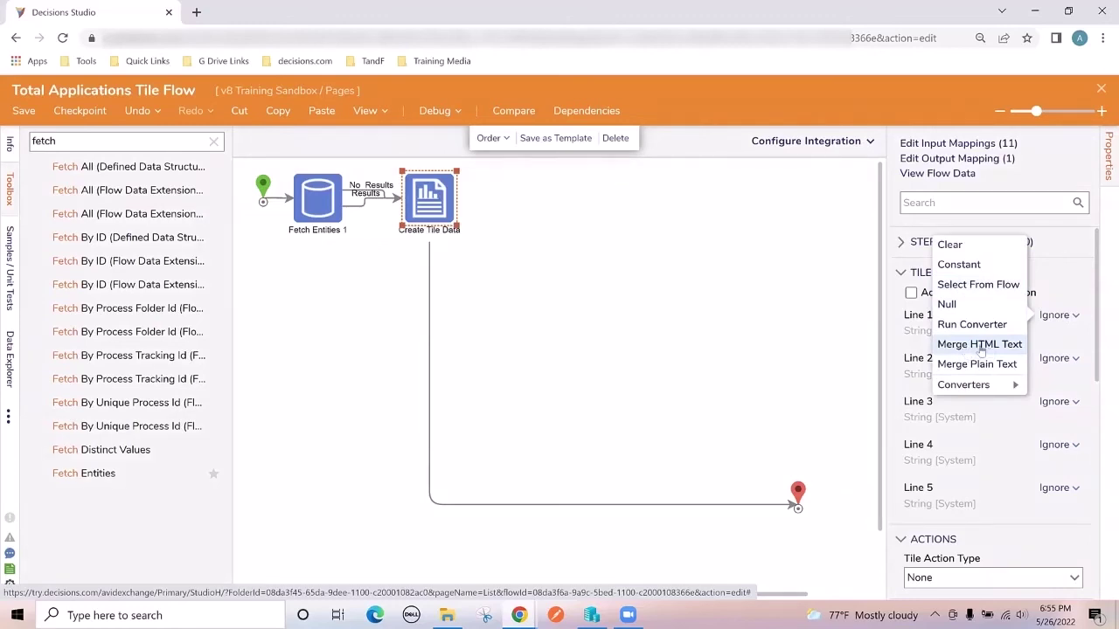
pyautogui.click(986, 348)
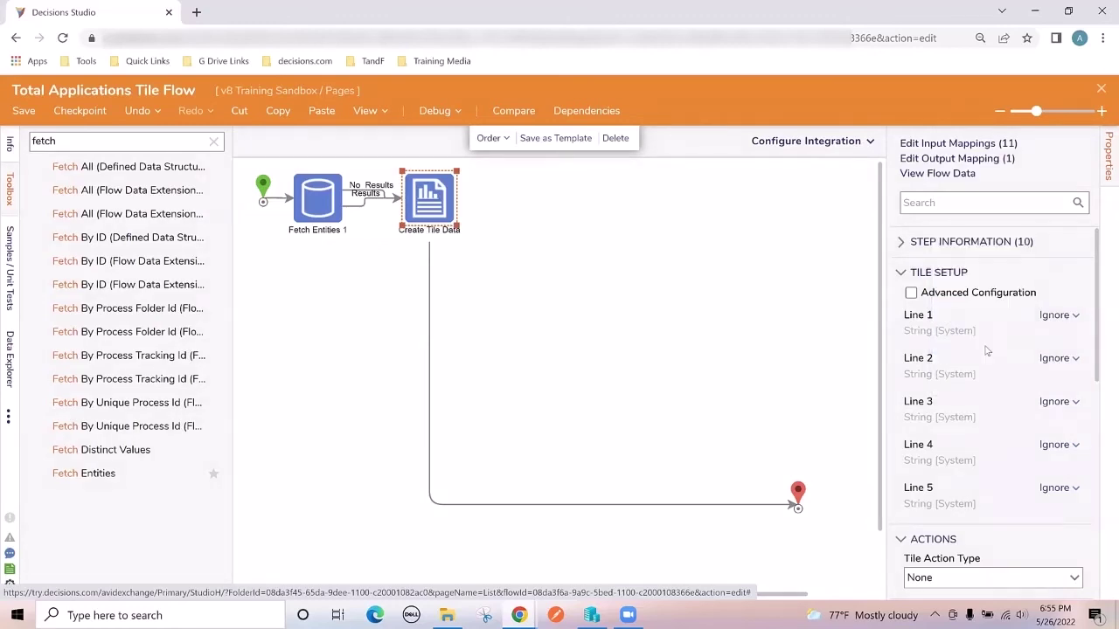
# Write "Total Applications" in bold as the merged text of Line 1 and save it
pyautogui.click(1066, 381)
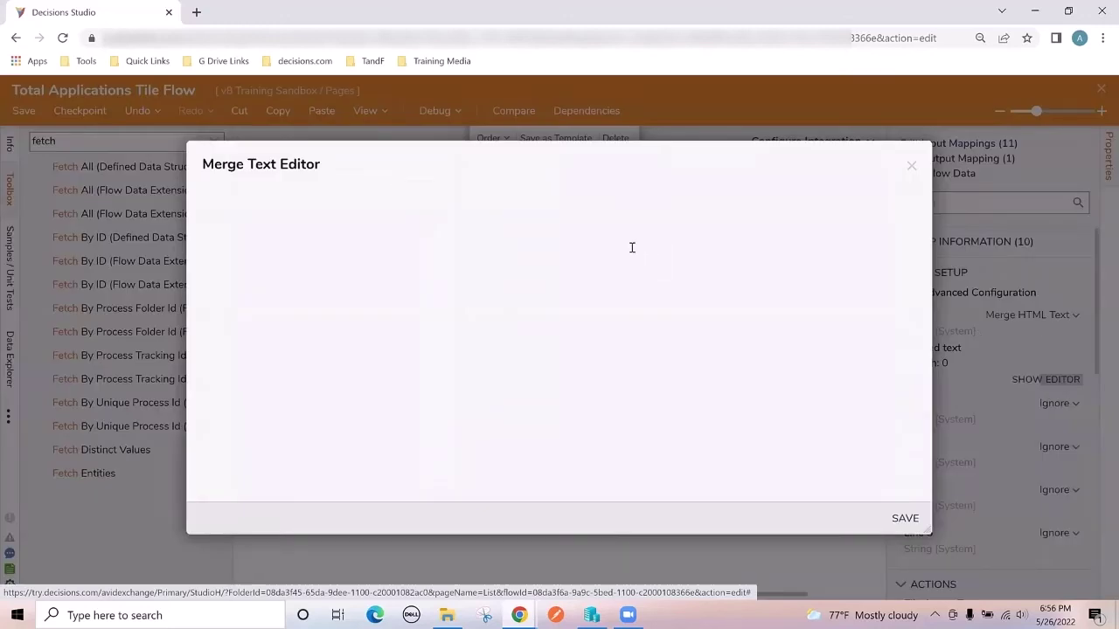
pyautogui.write('Total')
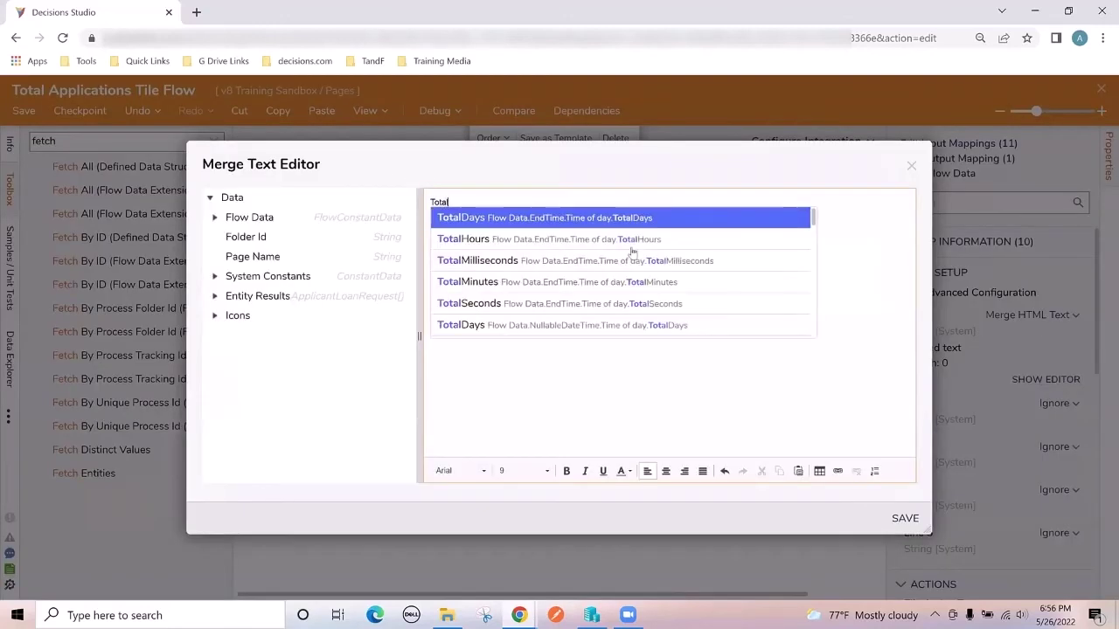
pyautogui.write(' Applications')
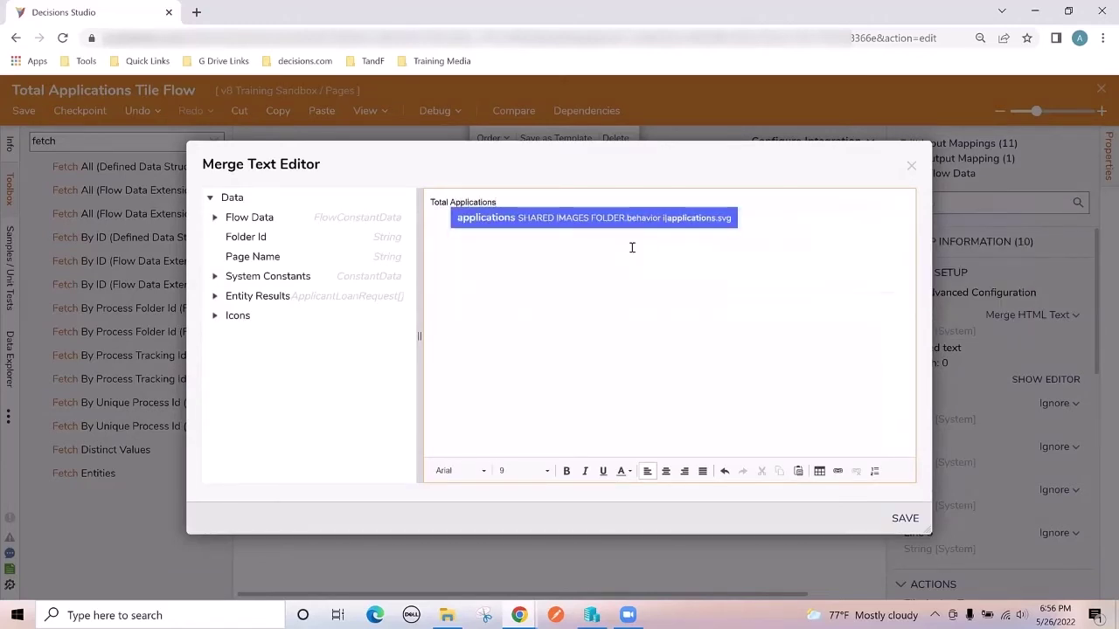
pyautogui.hotkey('ctrl', 'a')
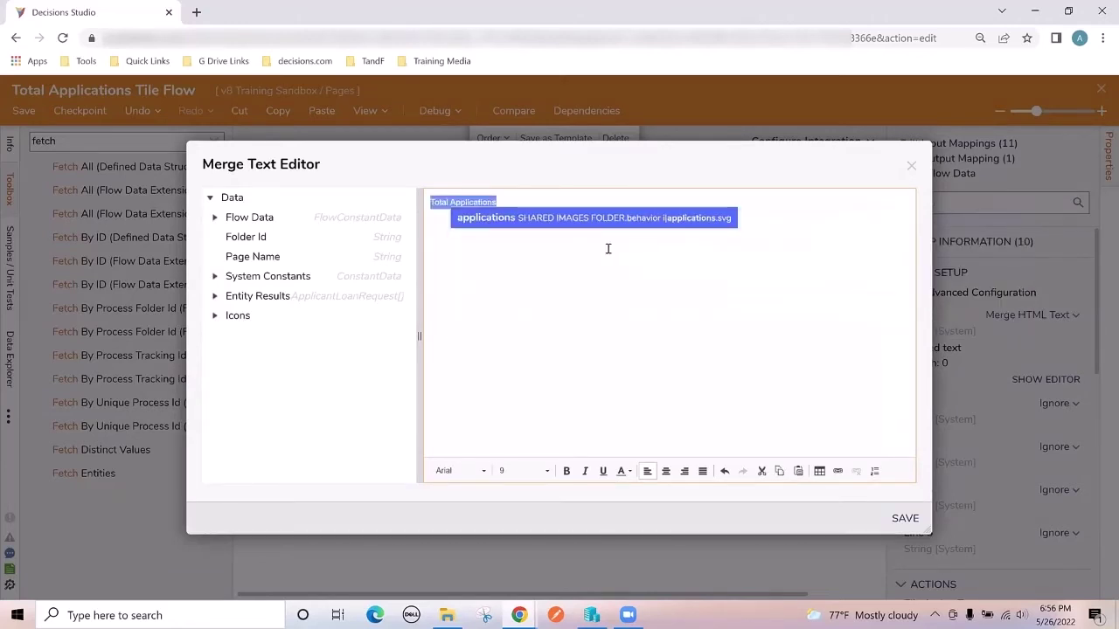
pyautogui.click(567, 471)
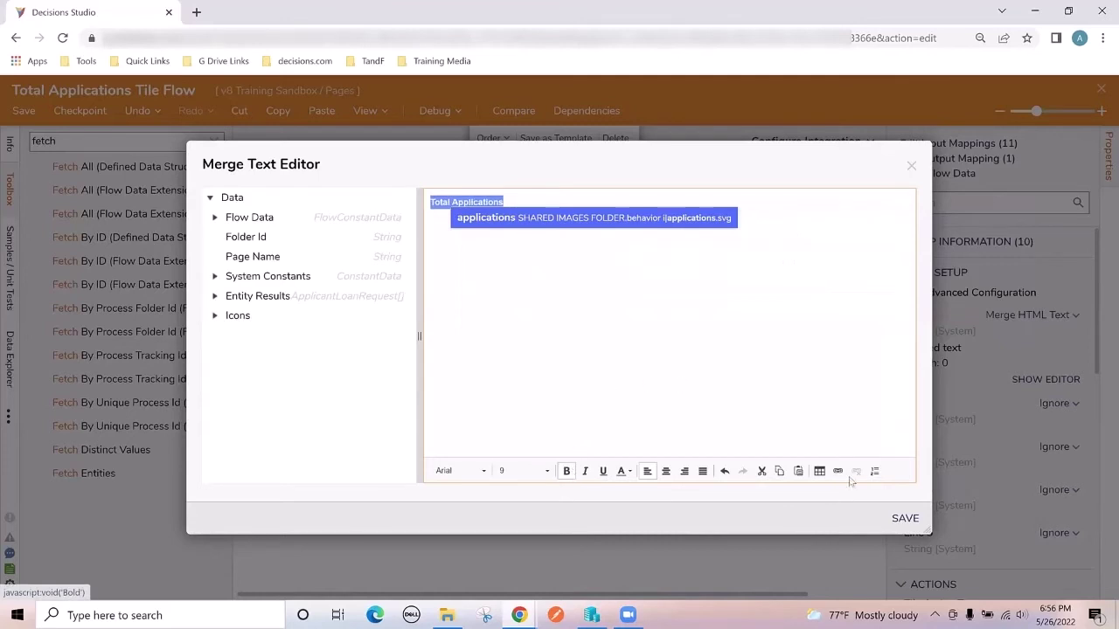
pyautogui.click(904, 520)
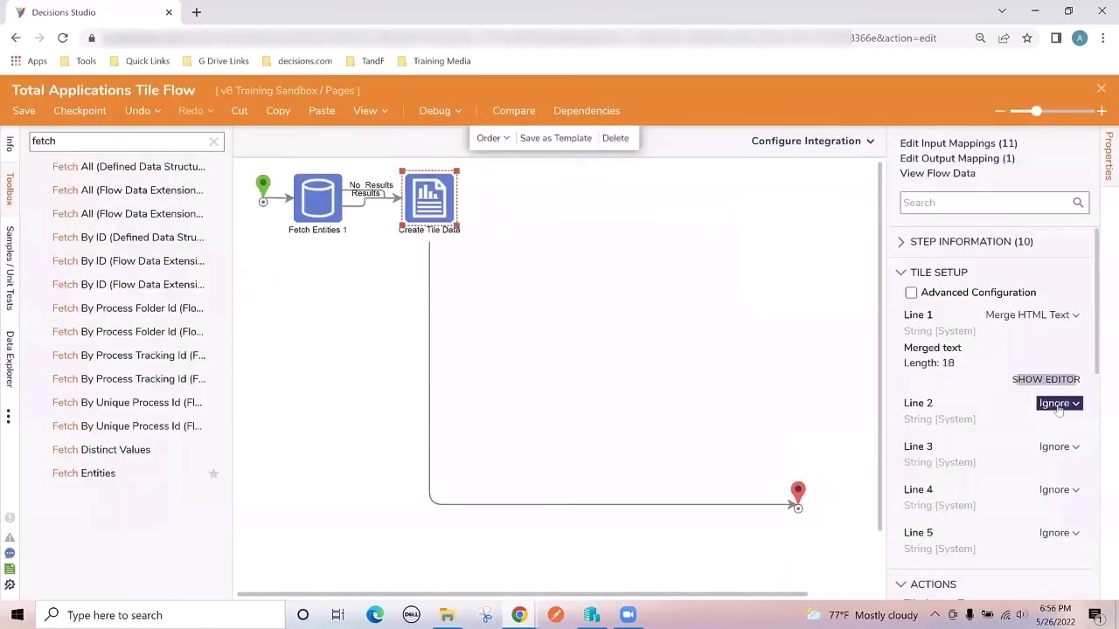
# Set Line 2 of the tile to Select From Flow and pick the Count of Entity Results
pyautogui.click(1056, 404)
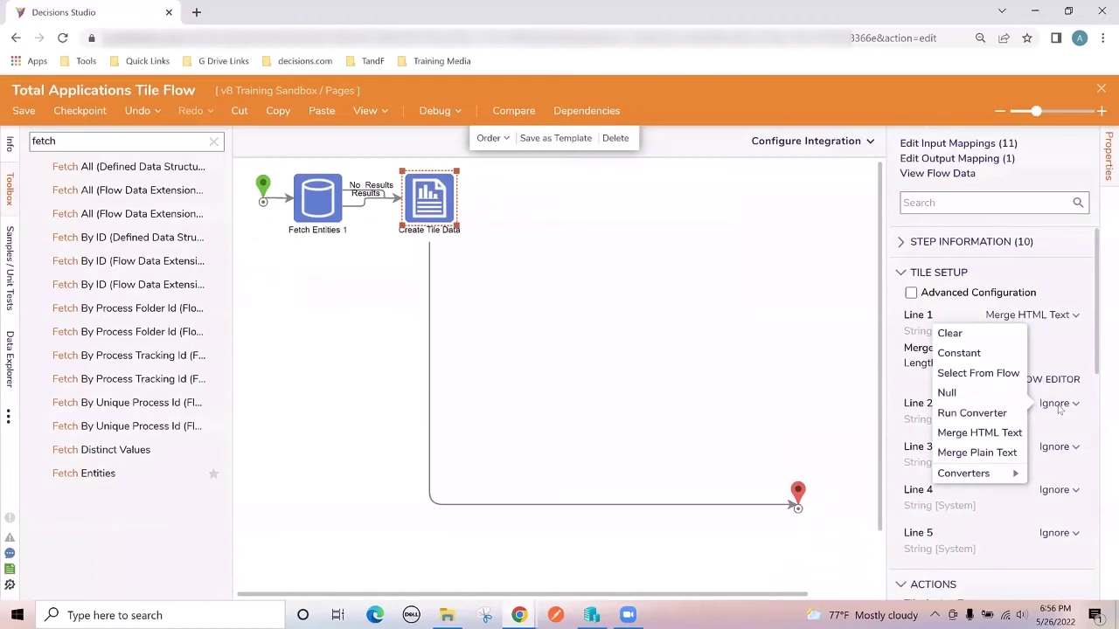
pyautogui.click(978, 379)
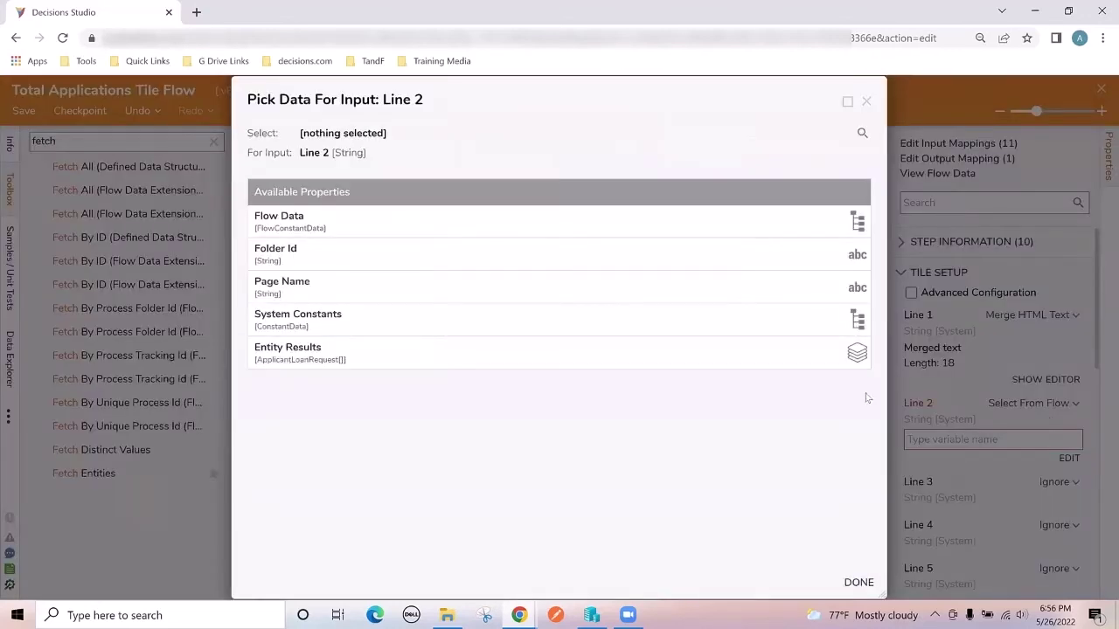
pyautogui.click(302, 358)
pyautogui.scroll(-3, 332, 393)
pyautogui.click(325, 464)
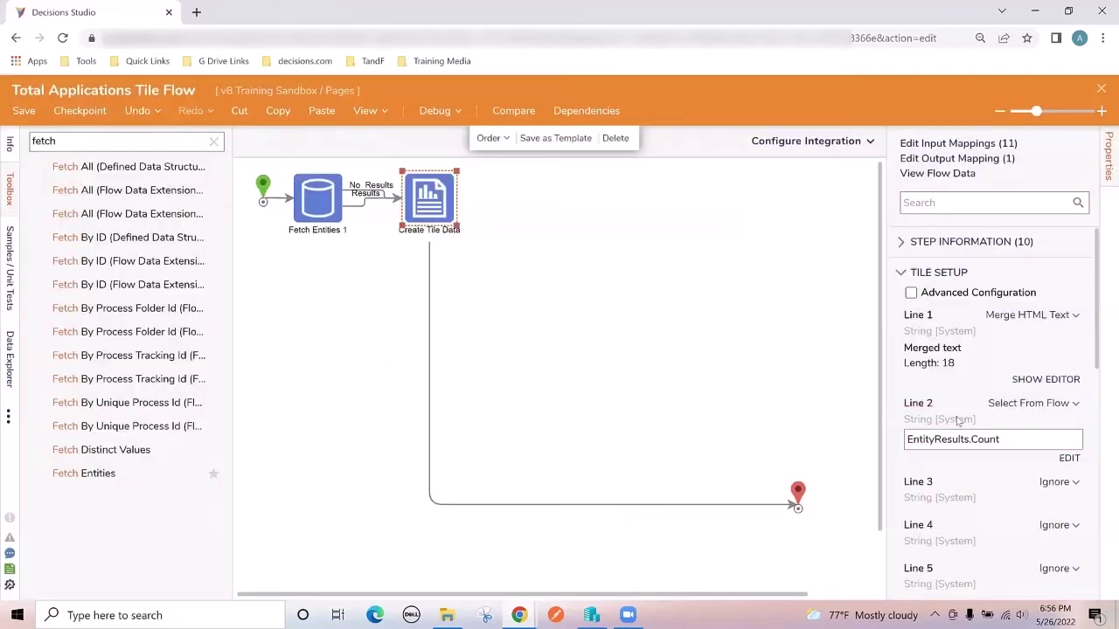
# Set the tile's Background Color in the Create Tile Data step to a constant light blue from the common colors
pyautogui.scroll(-1, 959, 422)
pyautogui.scroll(-3, 953, 420)
pyautogui.scroll(-1, 934, 412)
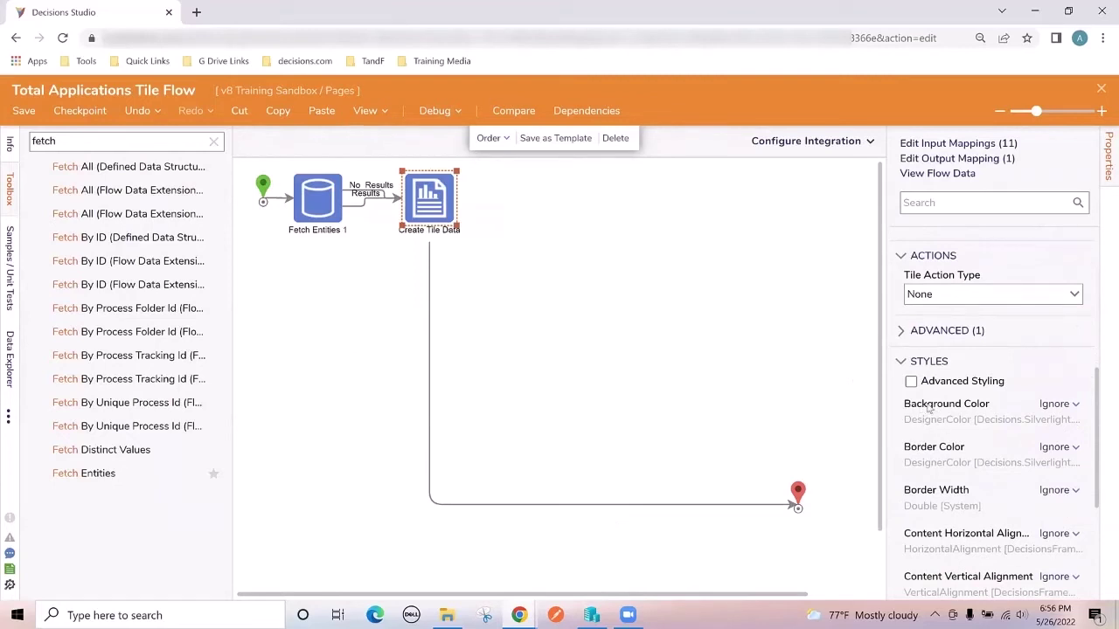
pyautogui.click(1055, 405)
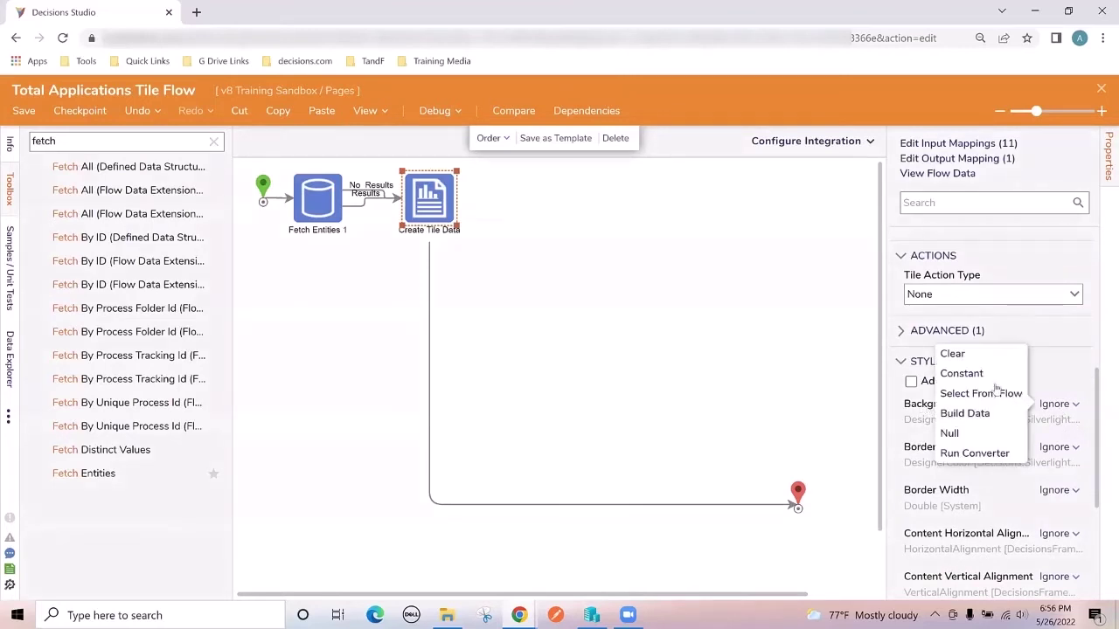
pyautogui.click(961, 373)
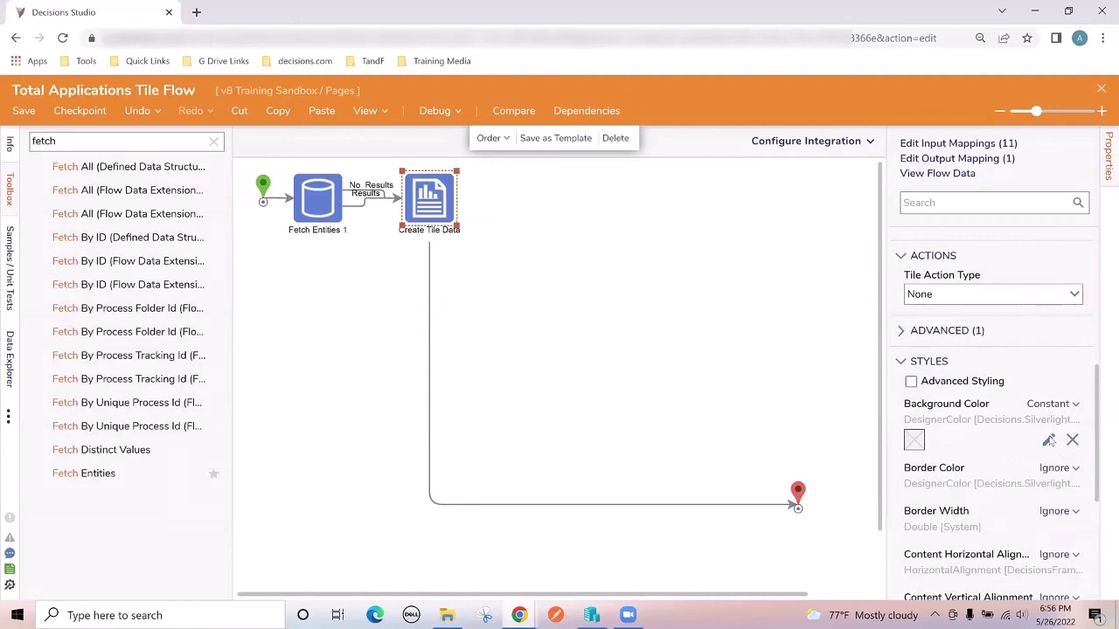
pyautogui.click(1049, 441)
pyautogui.click(999, 249)
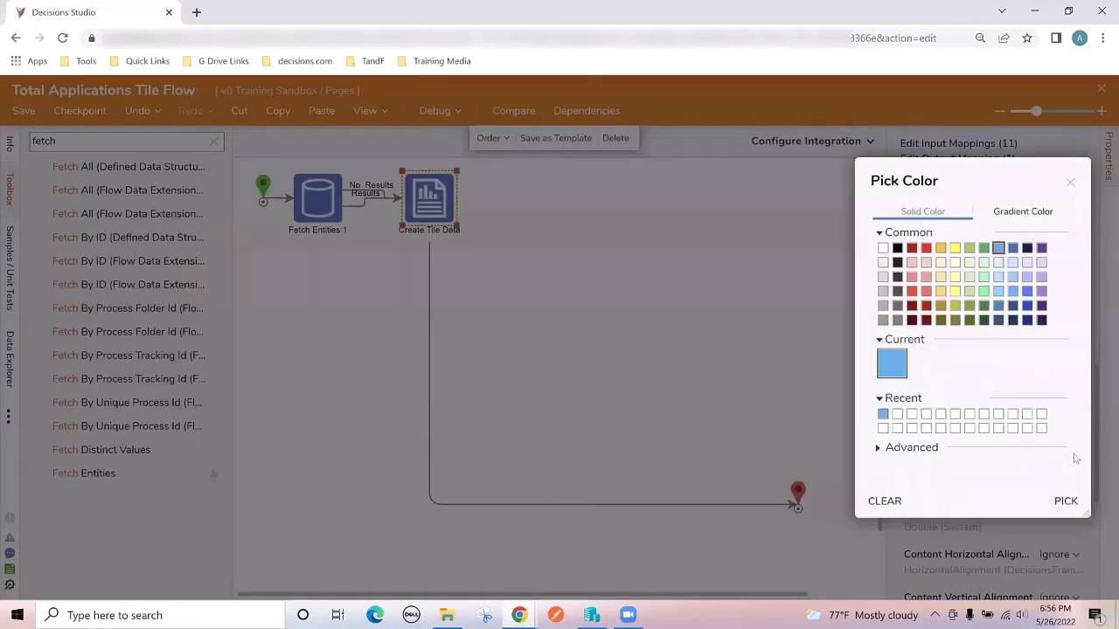
pyautogui.click(1066, 502)
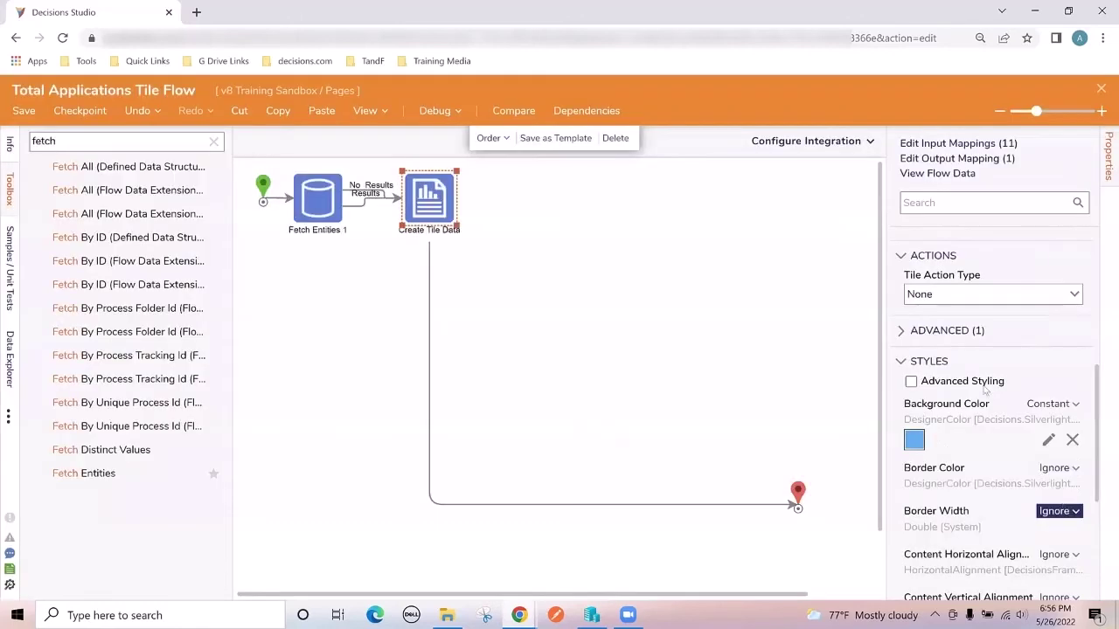
# Set the tile's Content Horizontal Alignment in the Create Tile Data step to the constant value Center
pyautogui.scroll(-3, 985, 391)
pyautogui.scroll(1, 985, 393)
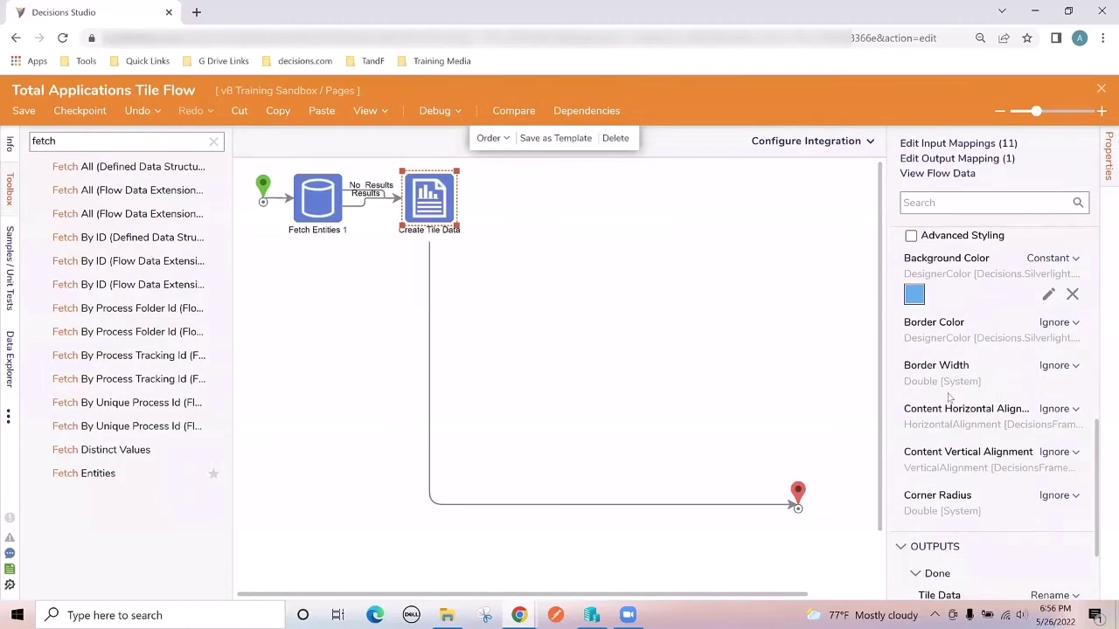
pyautogui.moveTo(885, 385); pyautogui.dragTo(862, 389)
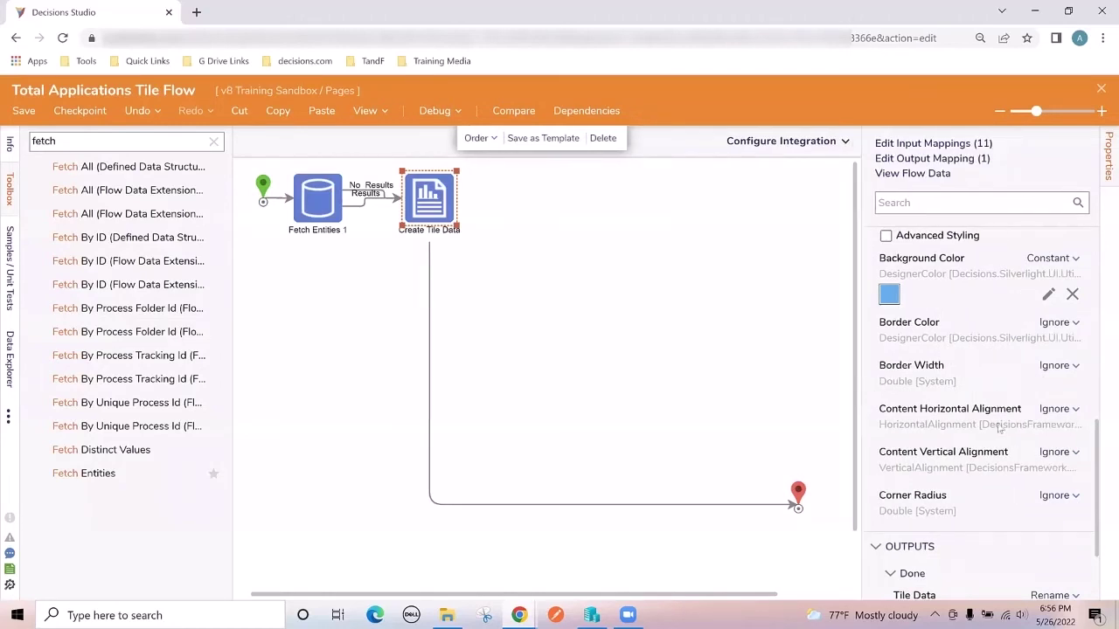
pyautogui.click(1061, 411)
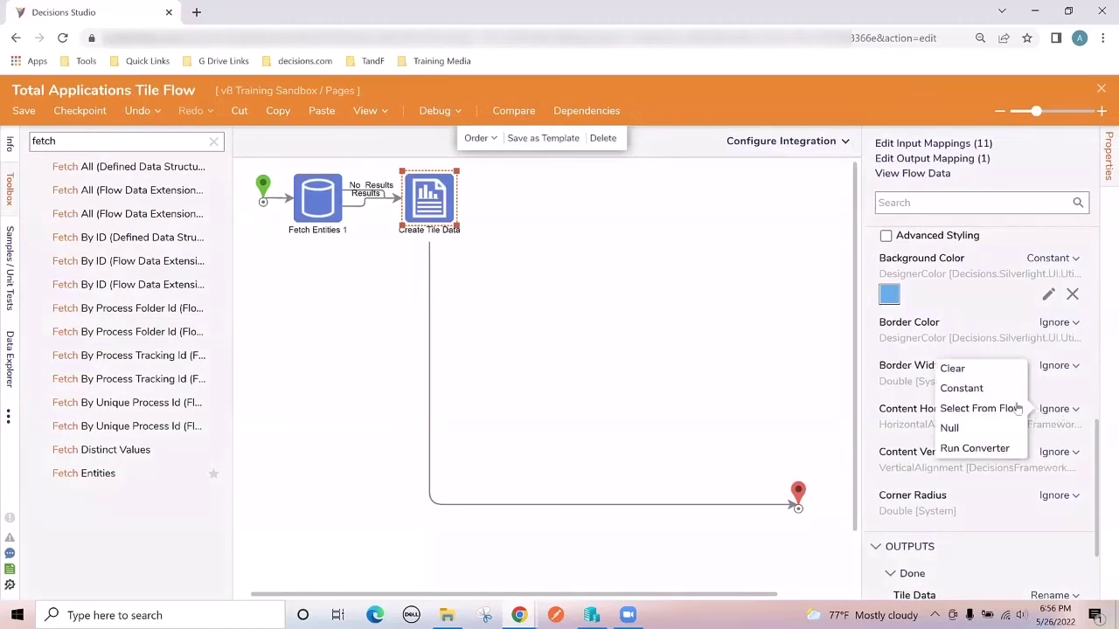
pyautogui.click(969, 389)
pyautogui.click(1065, 445)
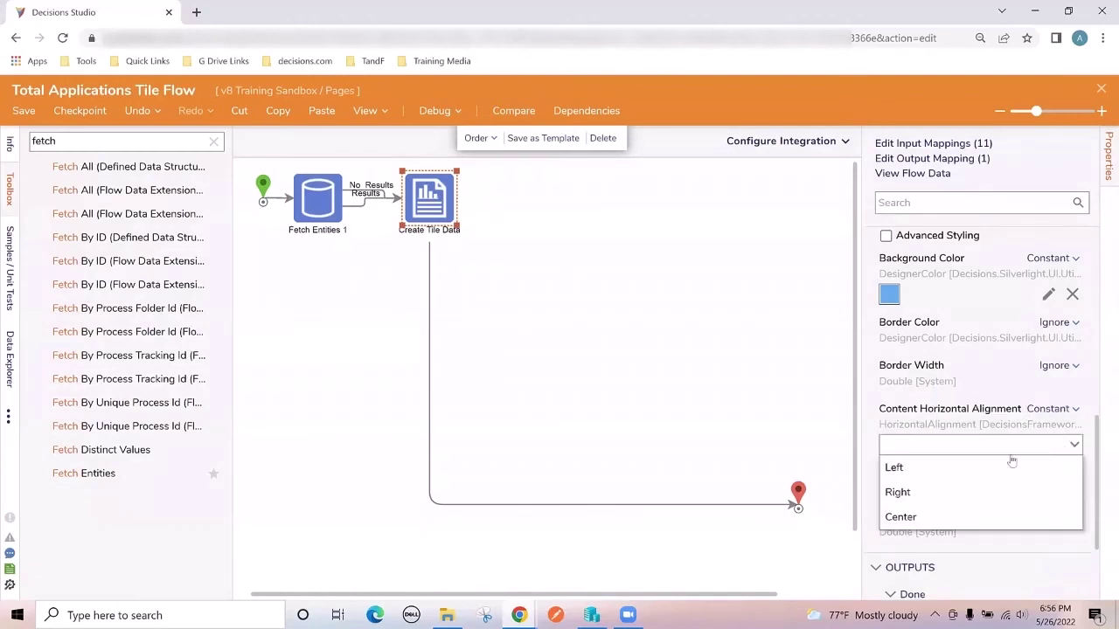
pyautogui.click(904, 516)
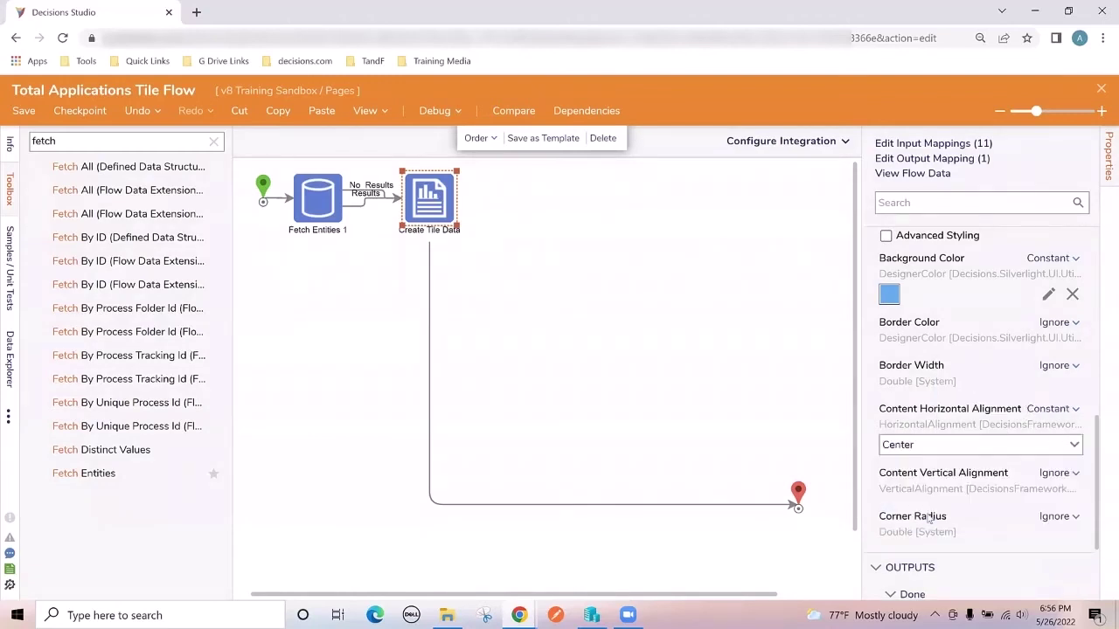
# Set the tile's Content Vertical Alignment to the constant value Middle, and save and close the Total Applications Tile Flow
pyautogui.click(1057, 473)
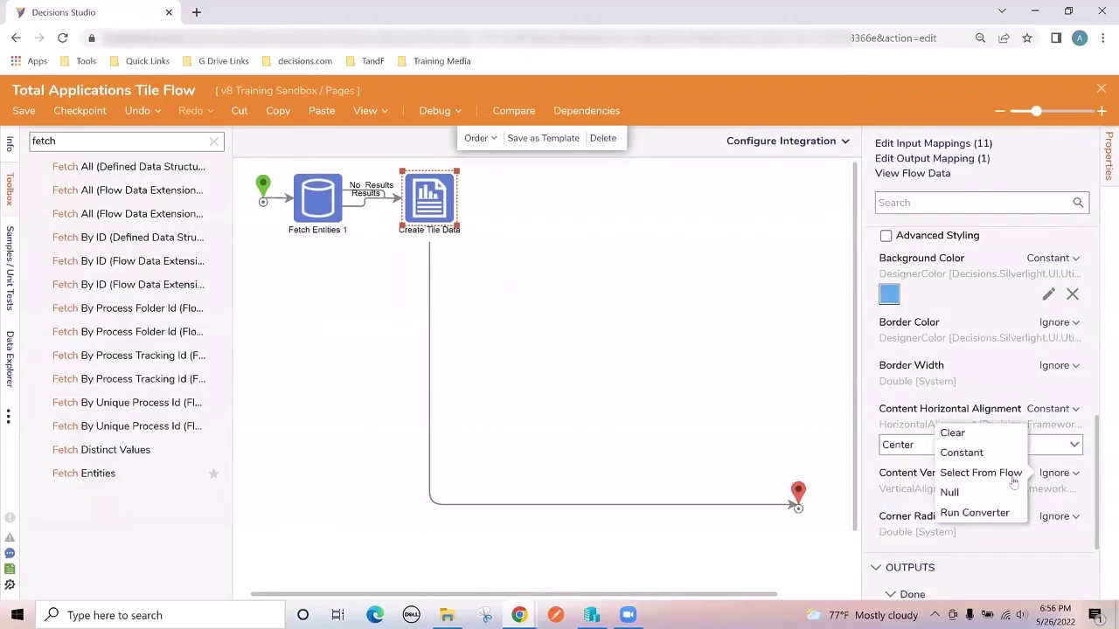
pyautogui.click(965, 454)
pyautogui.click(1074, 514)
pyautogui.click(961, 556)
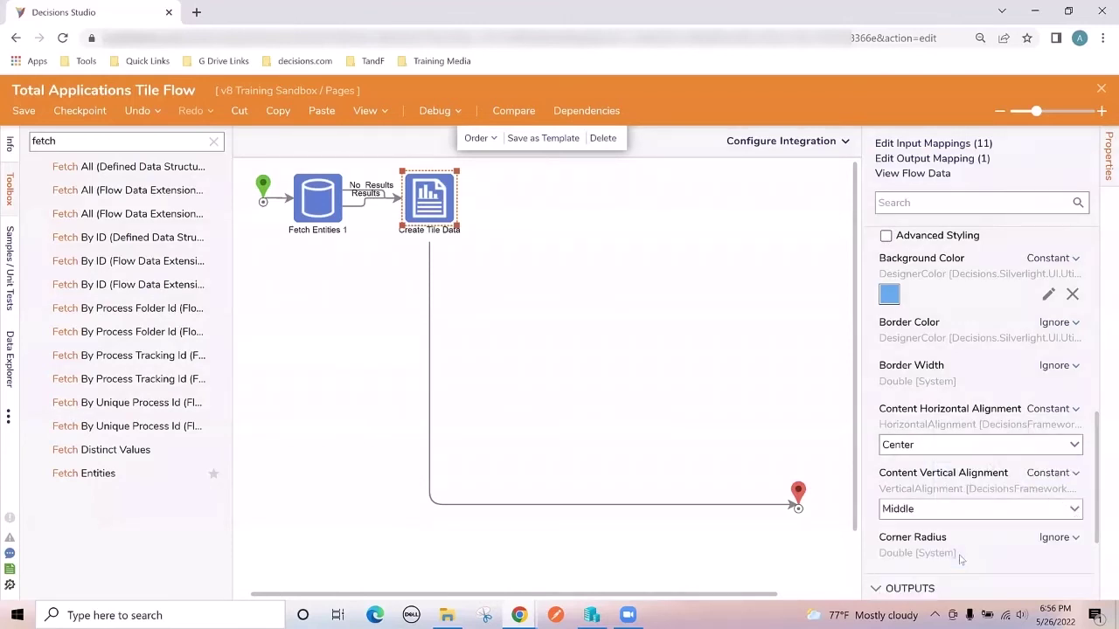
pyautogui.scroll(-2, 933, 390)
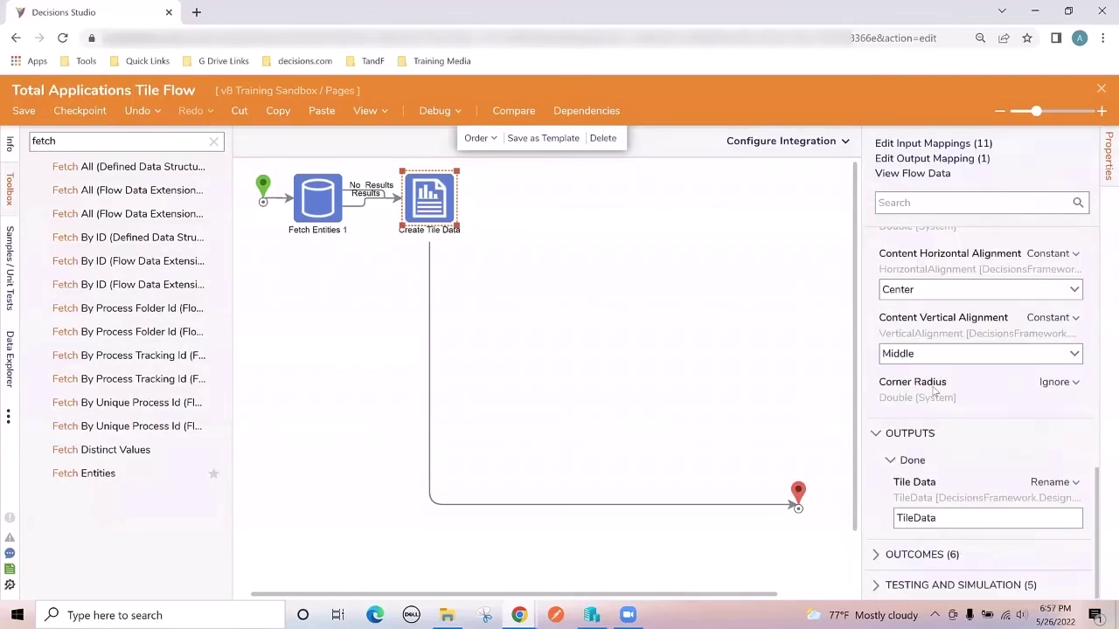
pyautogui.click(671, 354)
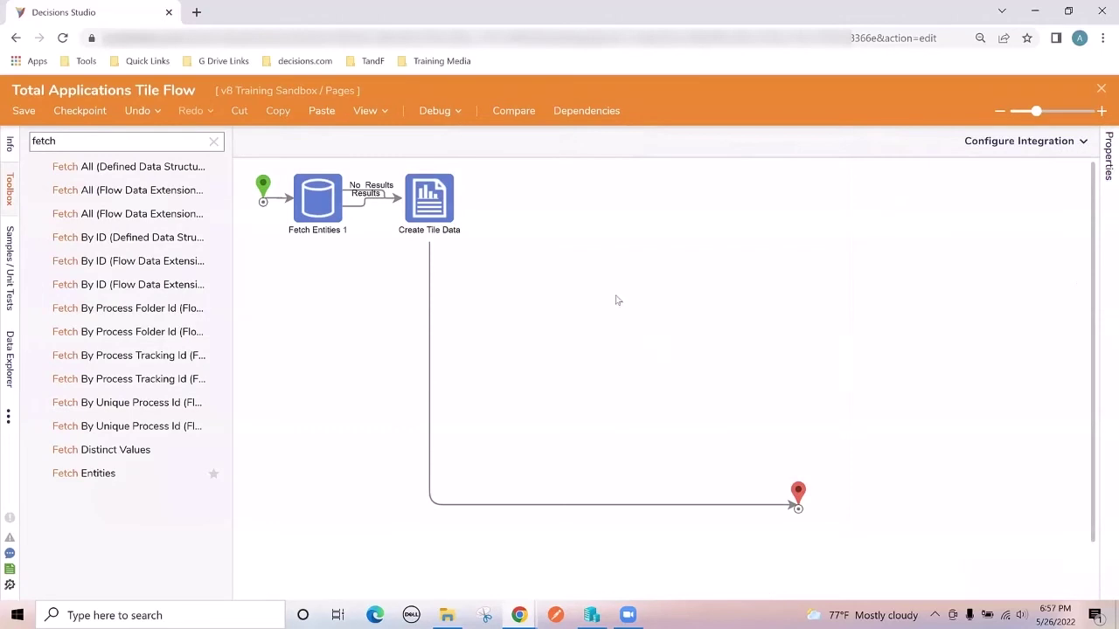
pyautogui.click(737, 420)
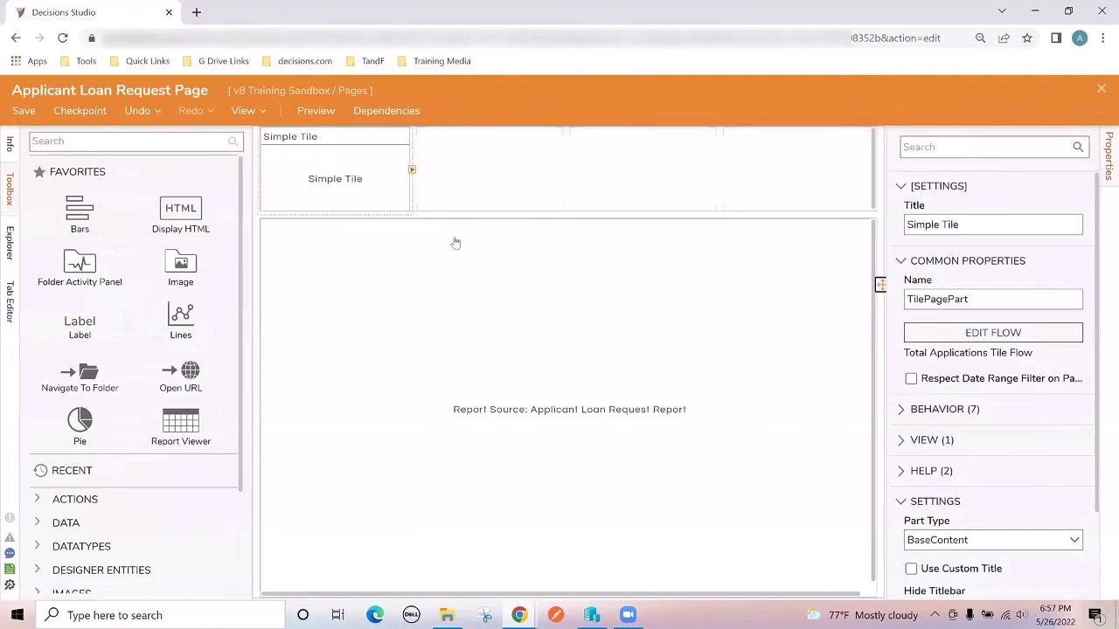
# Save the Applicant Loan Request Page and preview it to check the Total Applications tile above the report
pyautogui.click(22, 120)
pyautogui.click(749, 407)
pyautogui.click(316, 113)
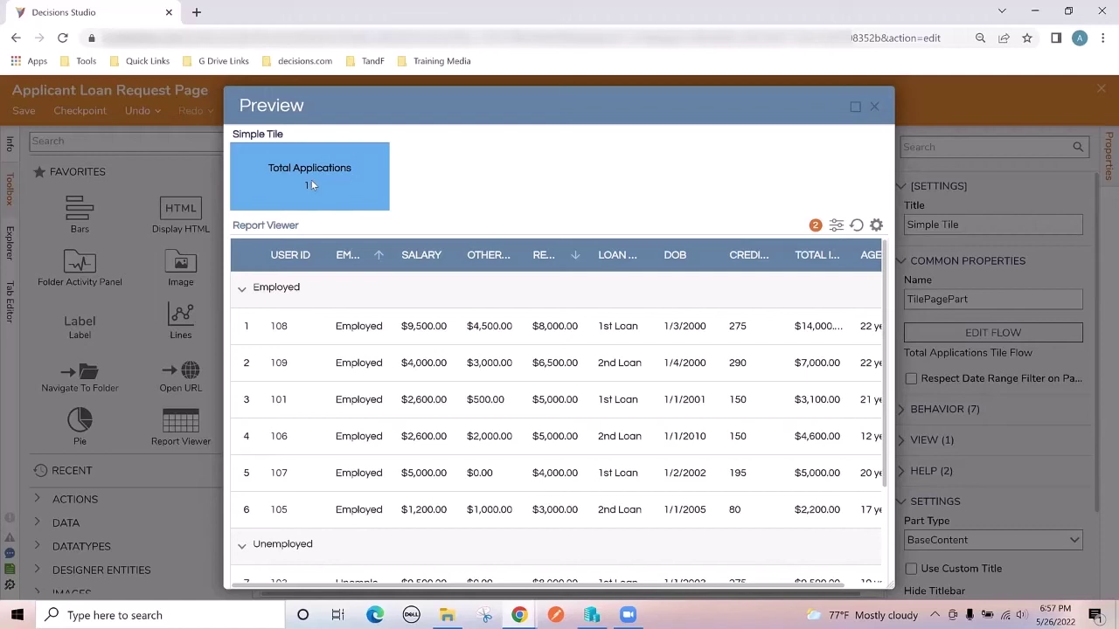
pyautogui.click(876, 109)
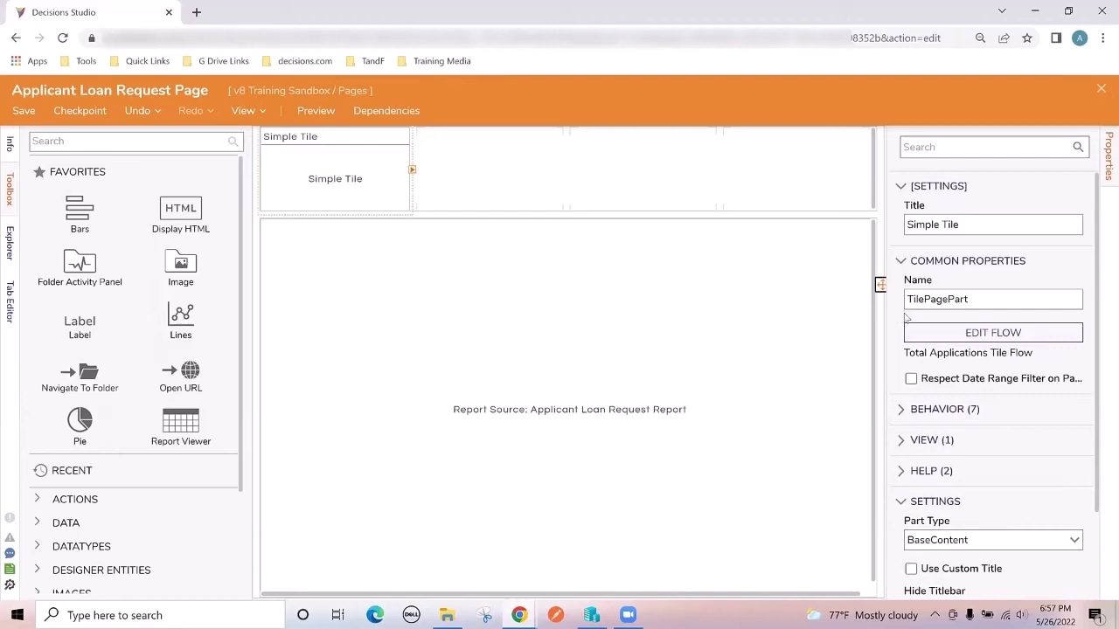
# Set the Part Type of the simple tile to Chromeless
pyautogui.scroll(-2, 903, 319)
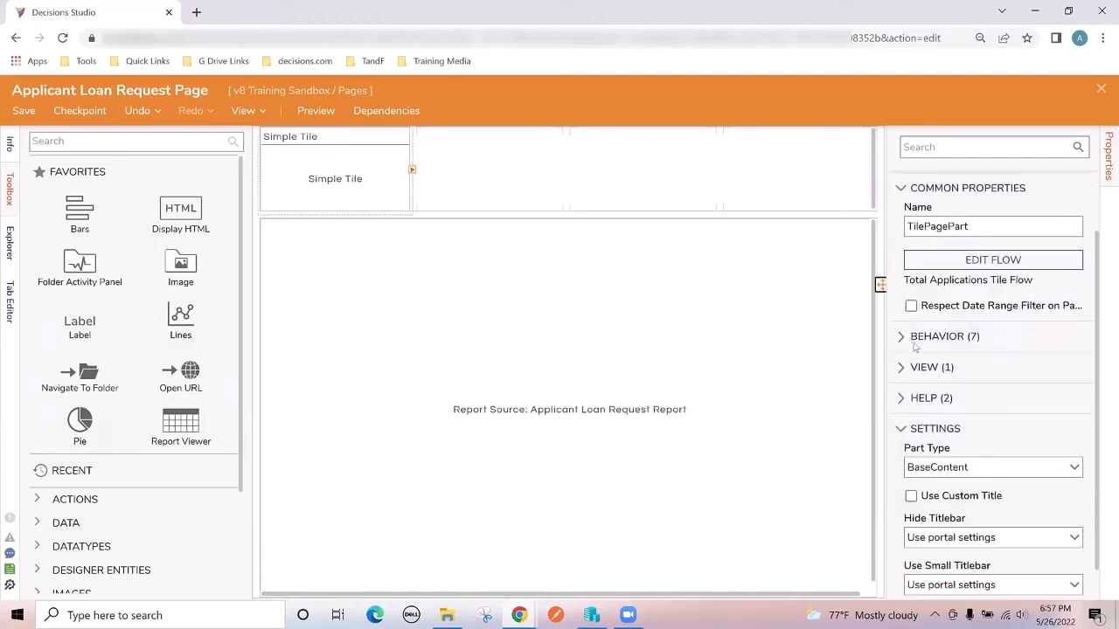
pyautogui.scroll(-1, 915, 348)
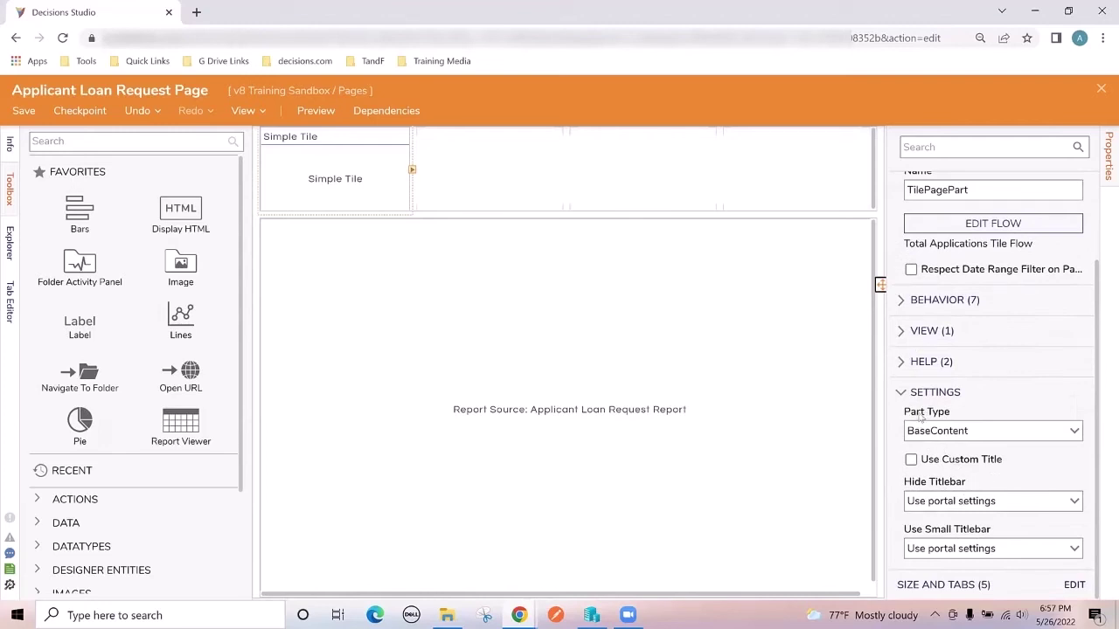
pyautogui.click(1077, 434)
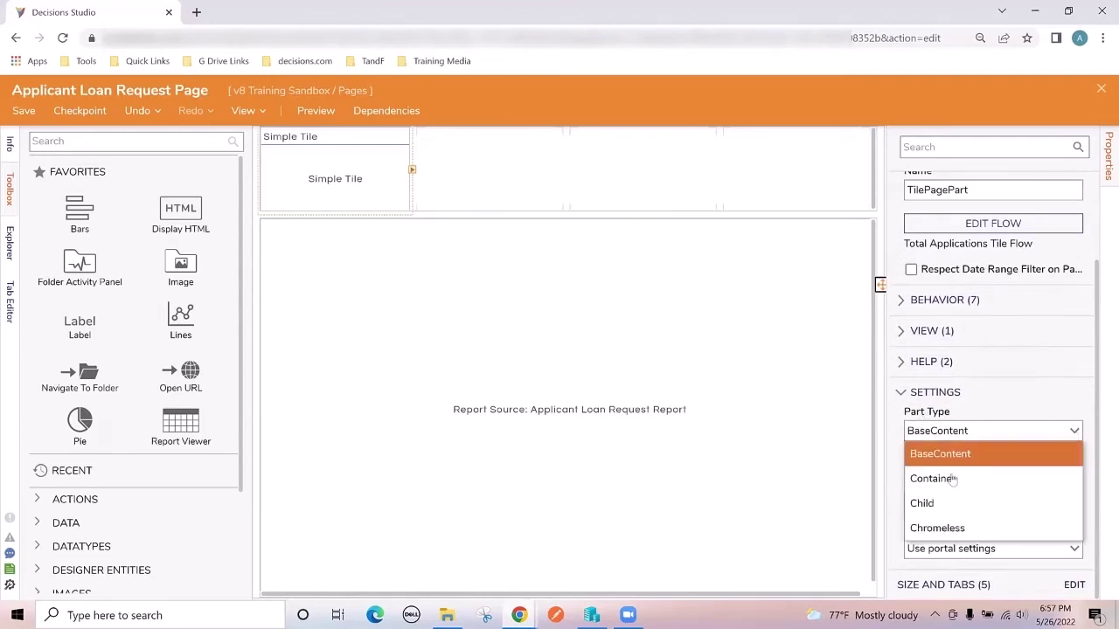
pyautogui.click(960, 528)
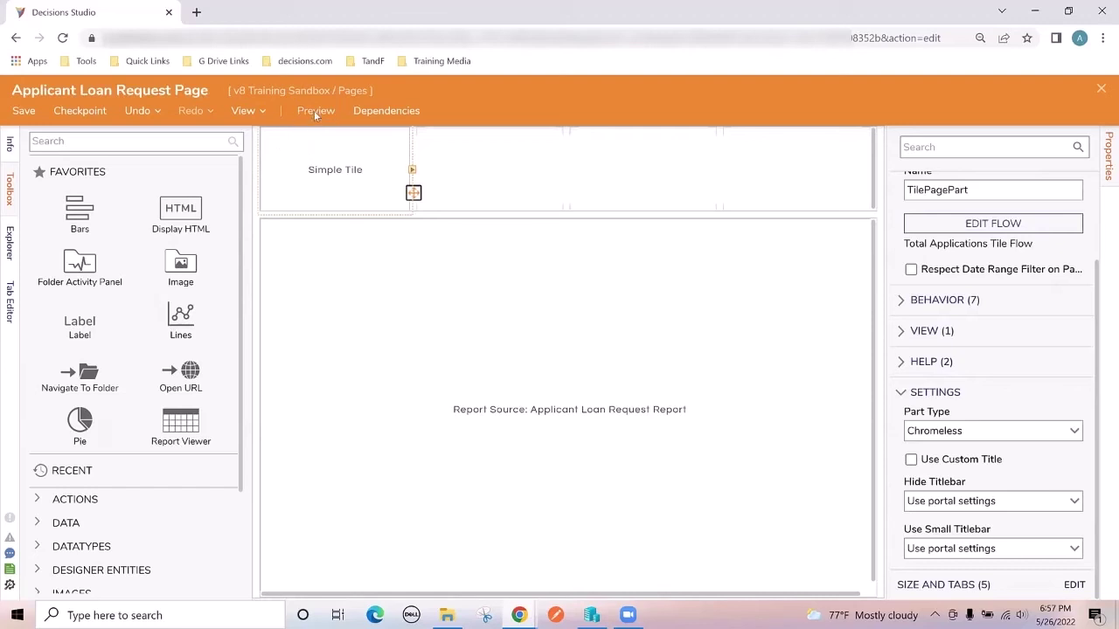
# Preview the page with the chromeless tile, close the preview and save the page
pyautogui.click(316, 112)
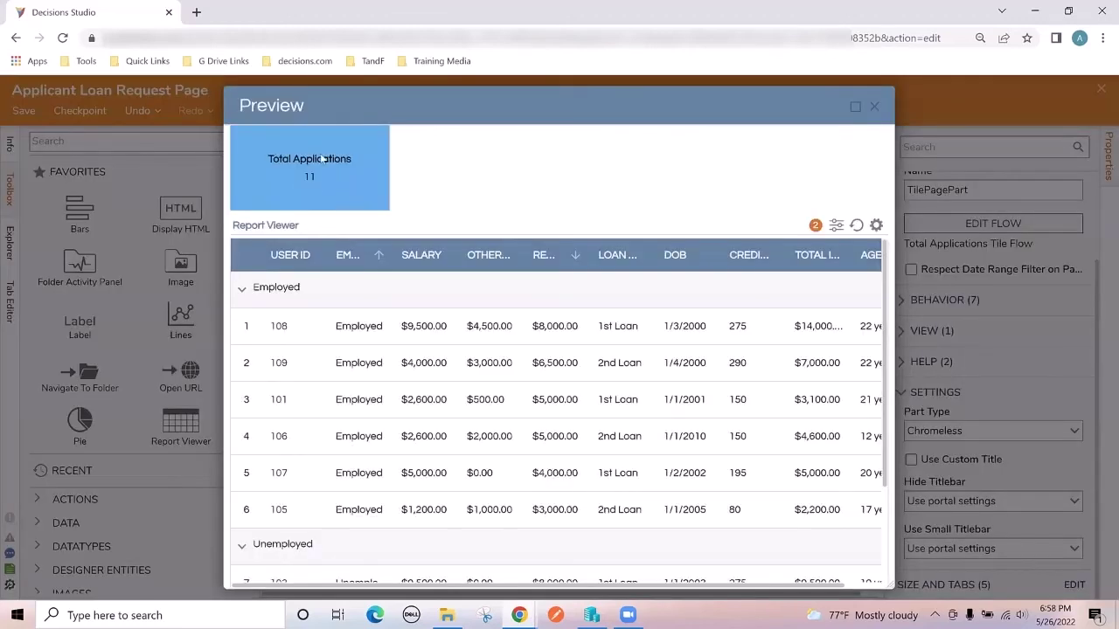
pyautogui.click(874, 106)
pyautogui.hotkey('ctrl', 's')
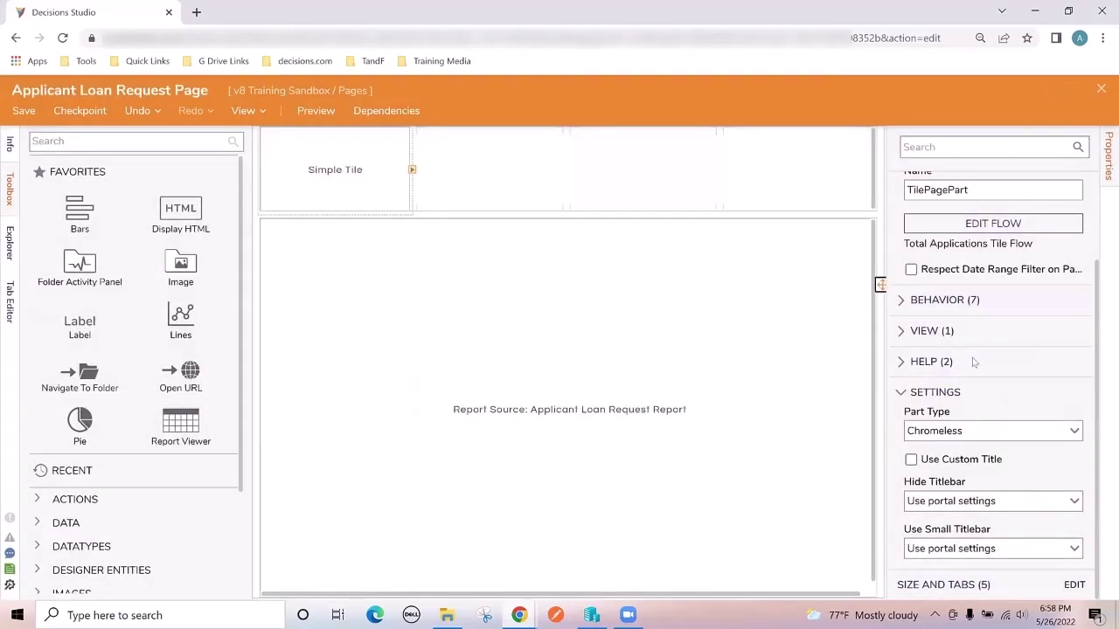
# Assign the water-marked-tile Css Class to the simple tile in its View settings
pyautogui.click(907, 335)
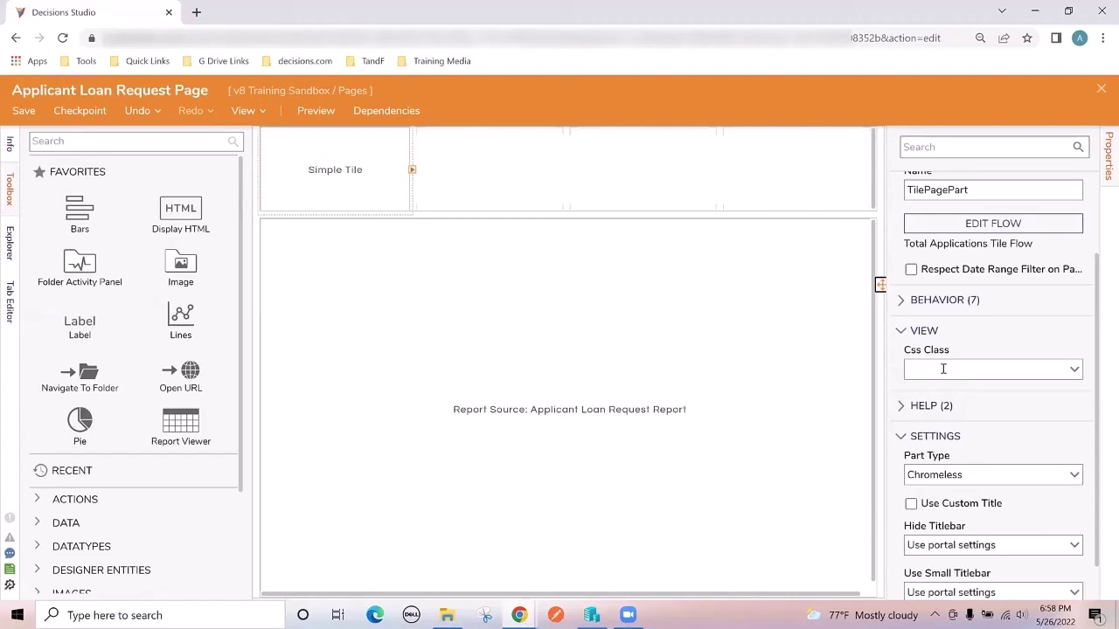
pyautogui.click(943, 368)
pyautogui.write('tile')
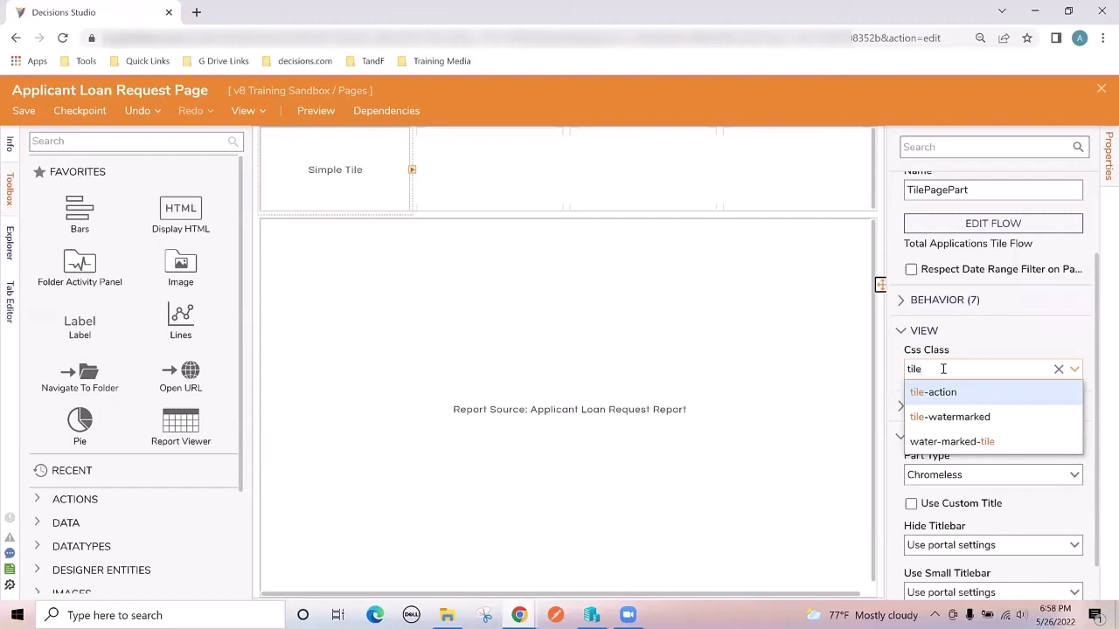
pyautogui.click(959, 442)
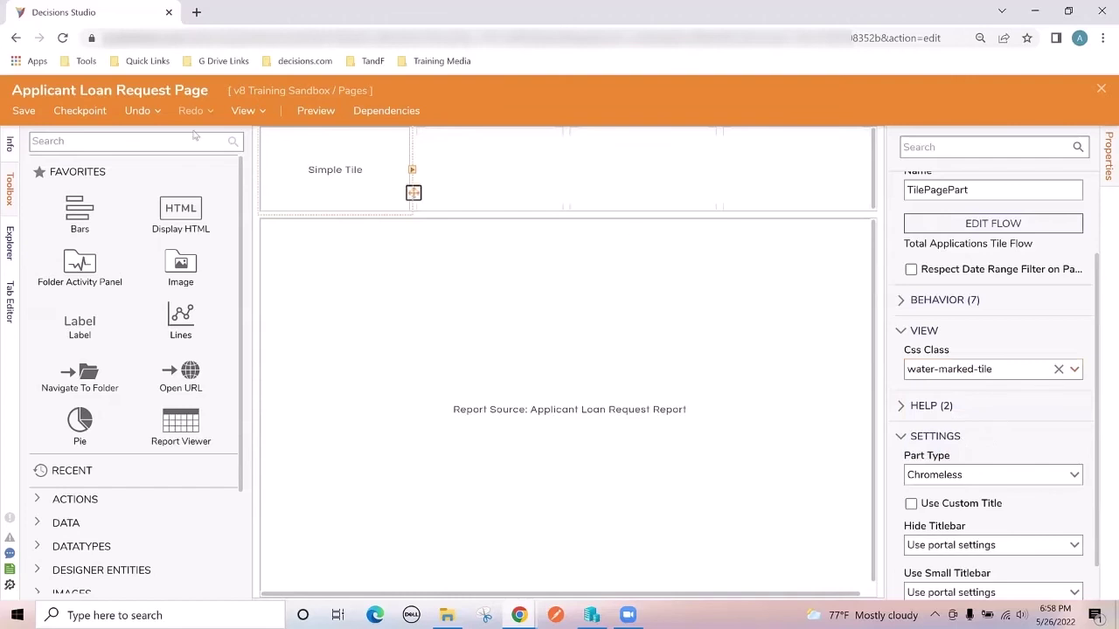
# Save the page and preview how the tile looks with the water-marked-tile class
pyautogui.click(21, 114)
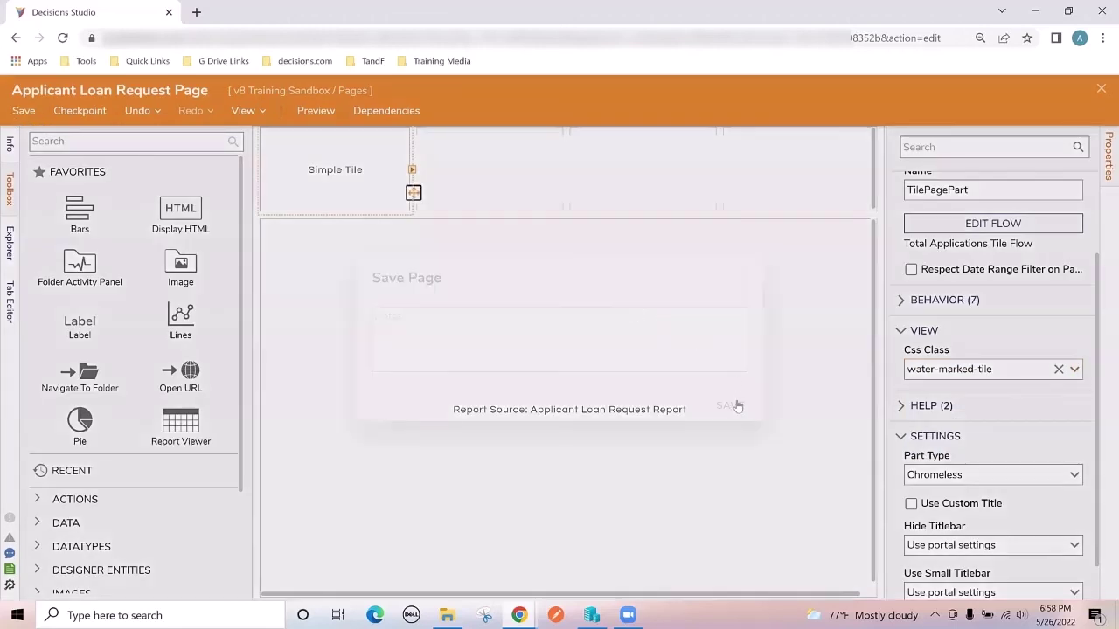
pyautogui.click(315, 111)
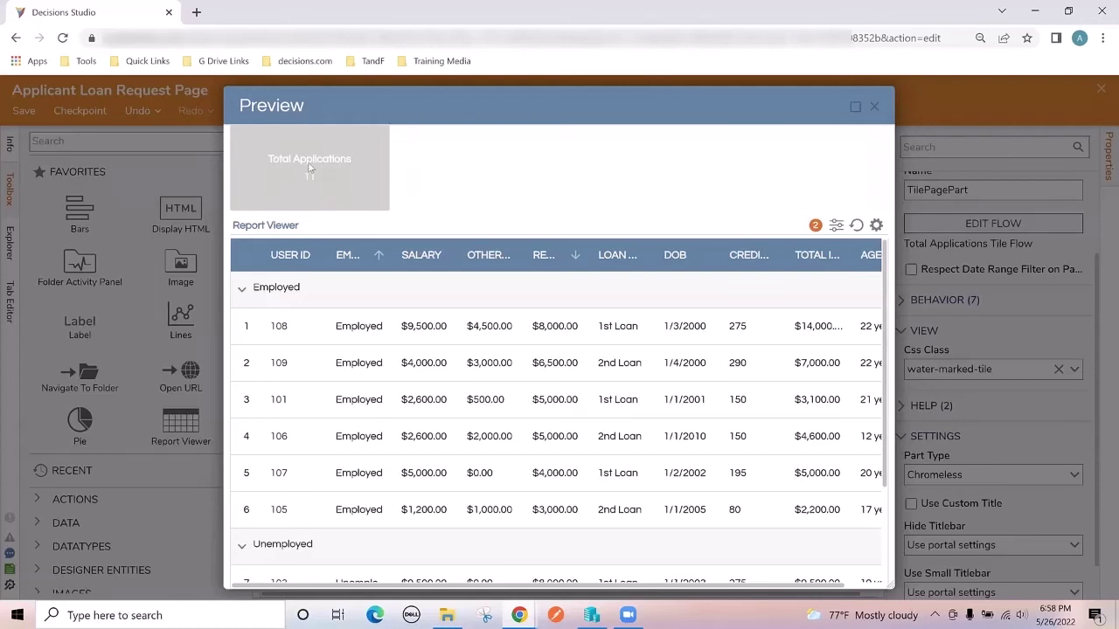
pyautogui.click(873, 108)
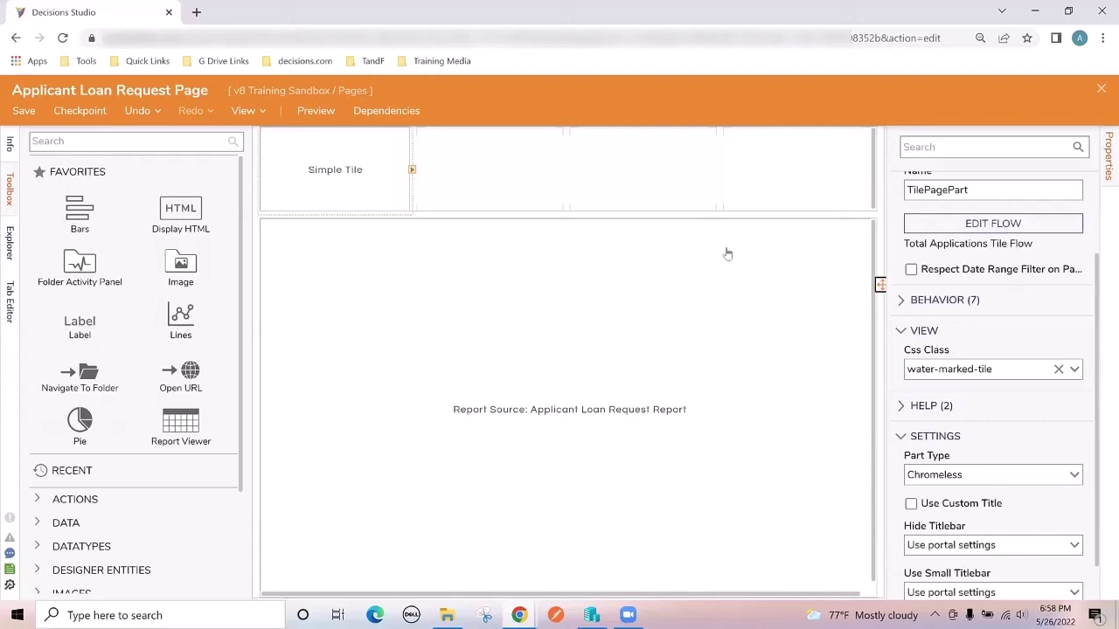
# Find the tile components in the toolbox and add a Diagram Tile directly beside the simple tile
pyautogui.click(78, 142)
pyautogui.write('tile')
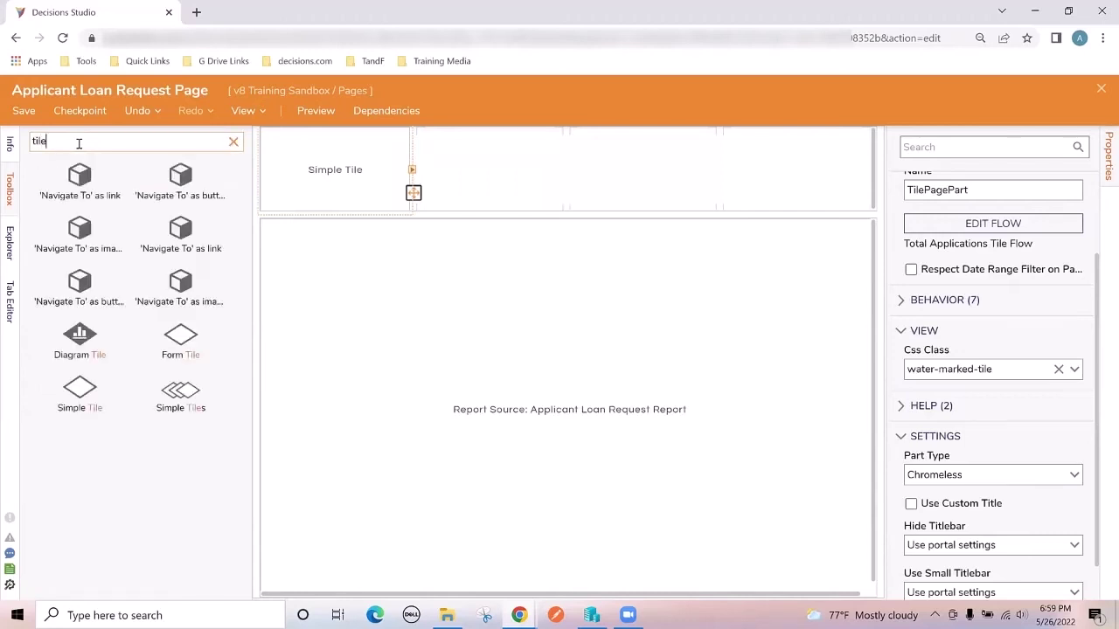
pyautogui.moveTo(79, 341); pyautogui.dragTo(459, 205)
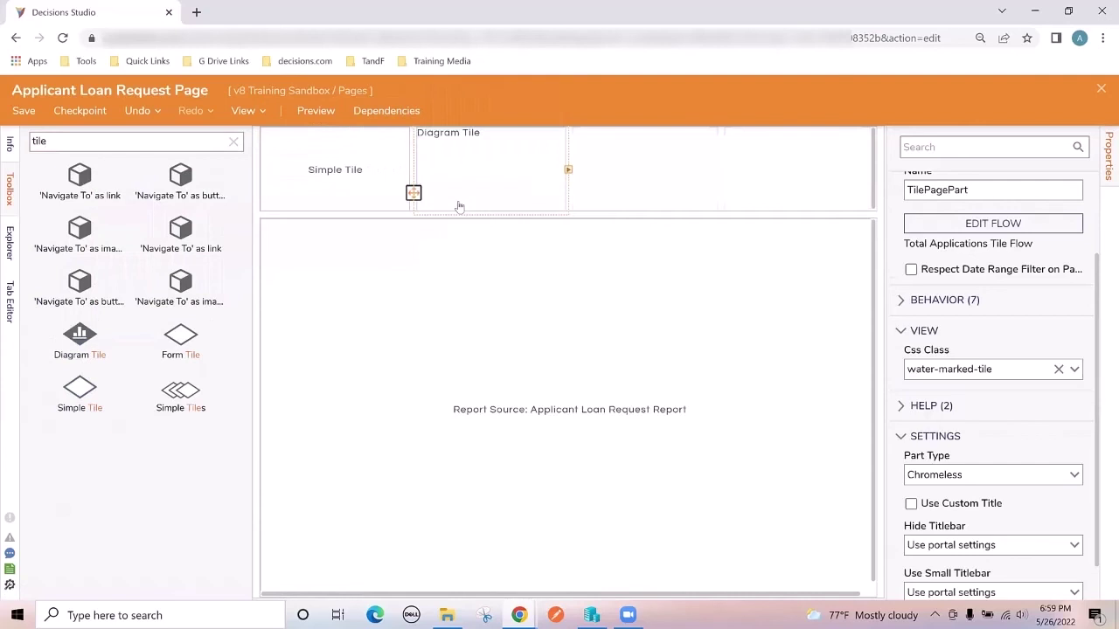
pyautogui.click(236, 141)
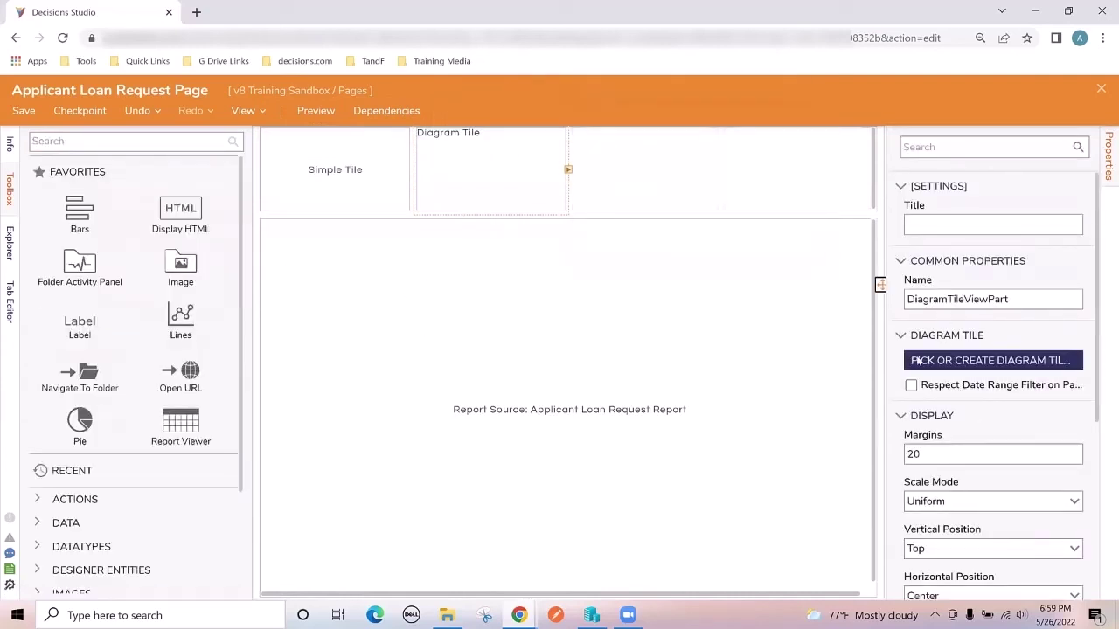
# Create a new Diagram Tile flow for the tile, named Applicant Loan Request Diagram Tile
pyautogui.click(986, 362)
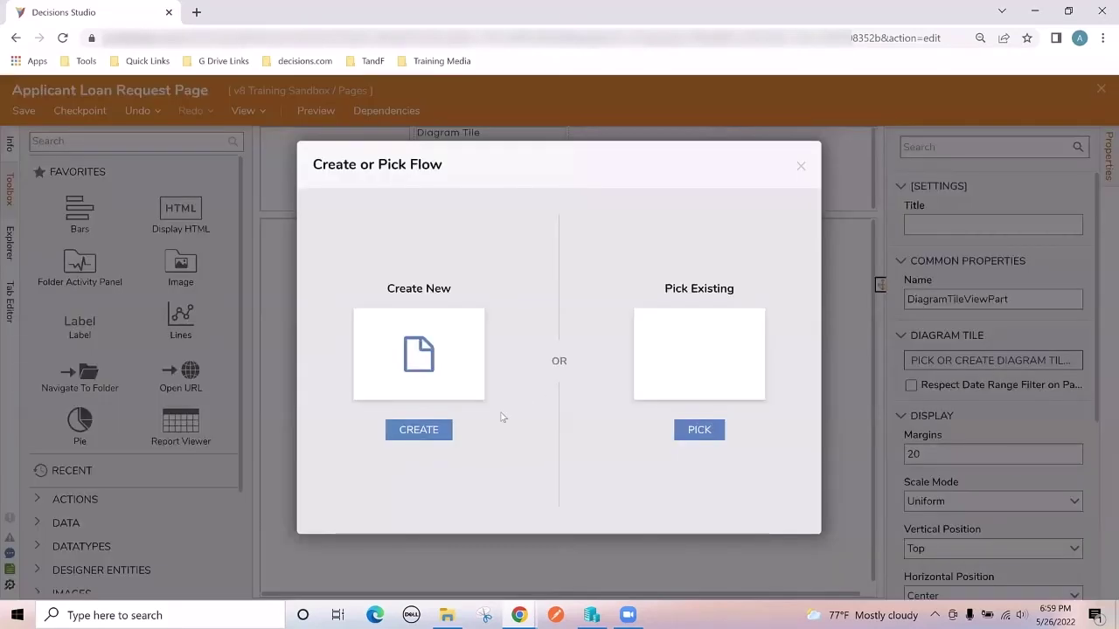
pyautogui.click(432, 434)
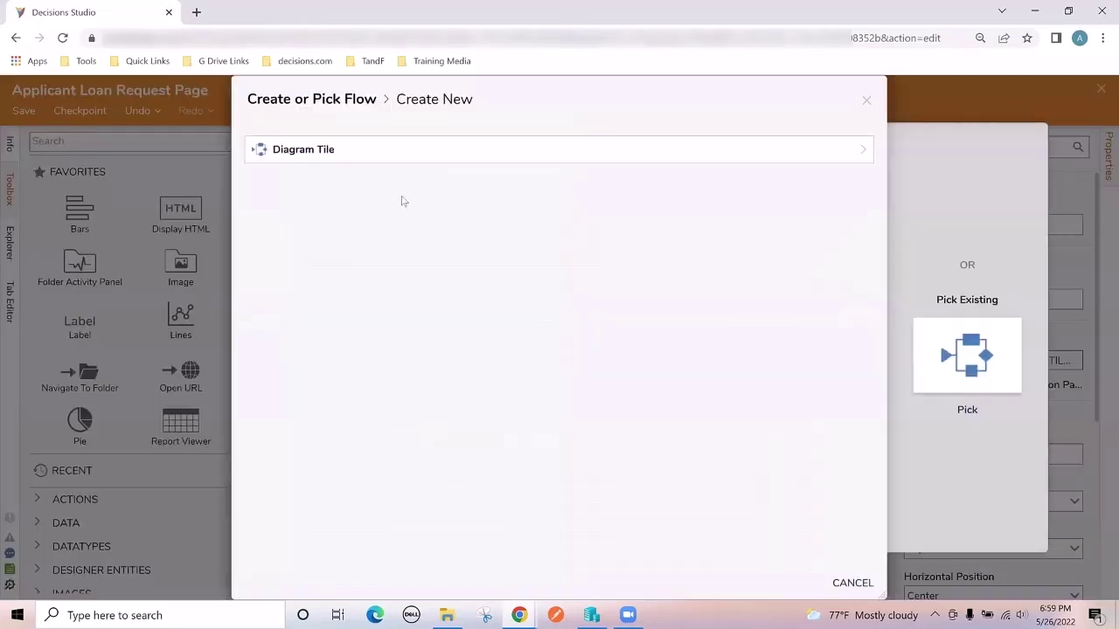
pyautogui.click(353, 161)
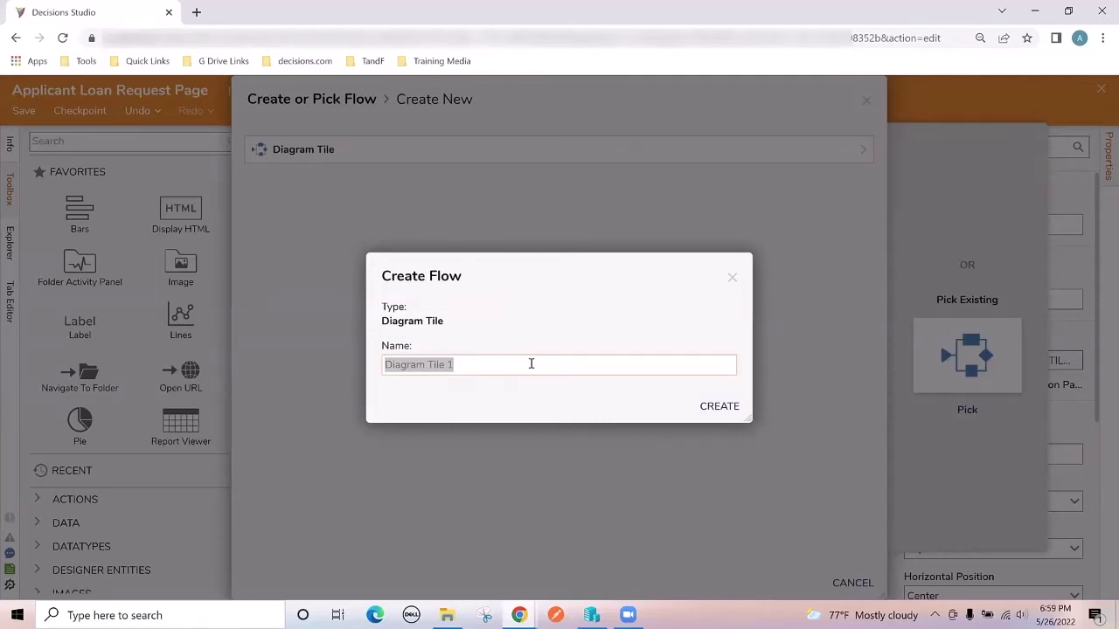
pyautogui.write('Appl')
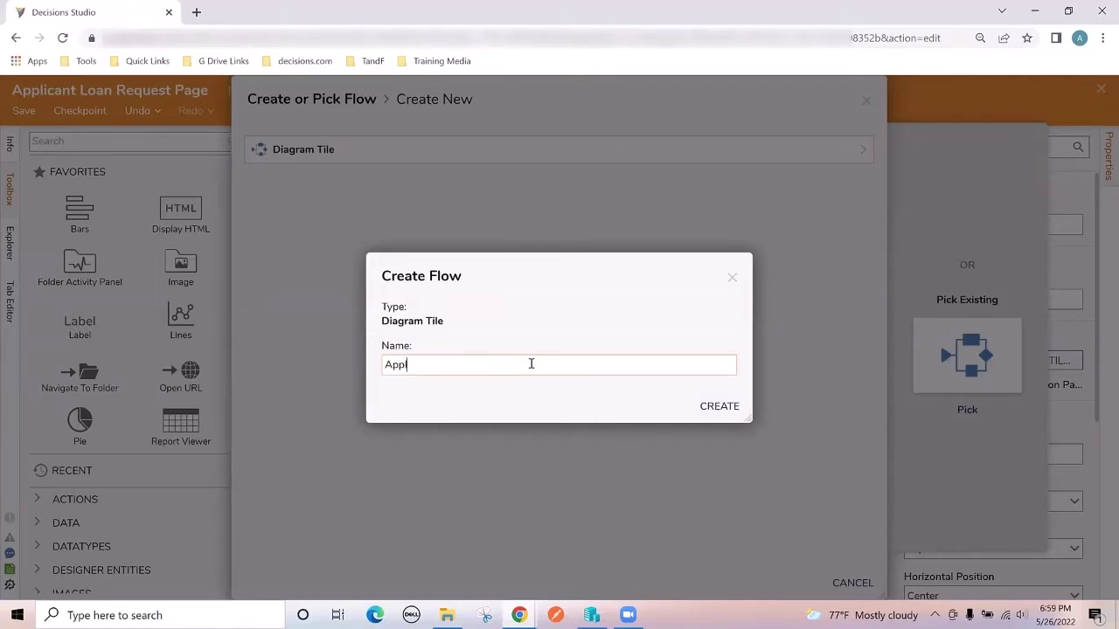
pyautogui.write('icant Loan Request Diagram Tile')
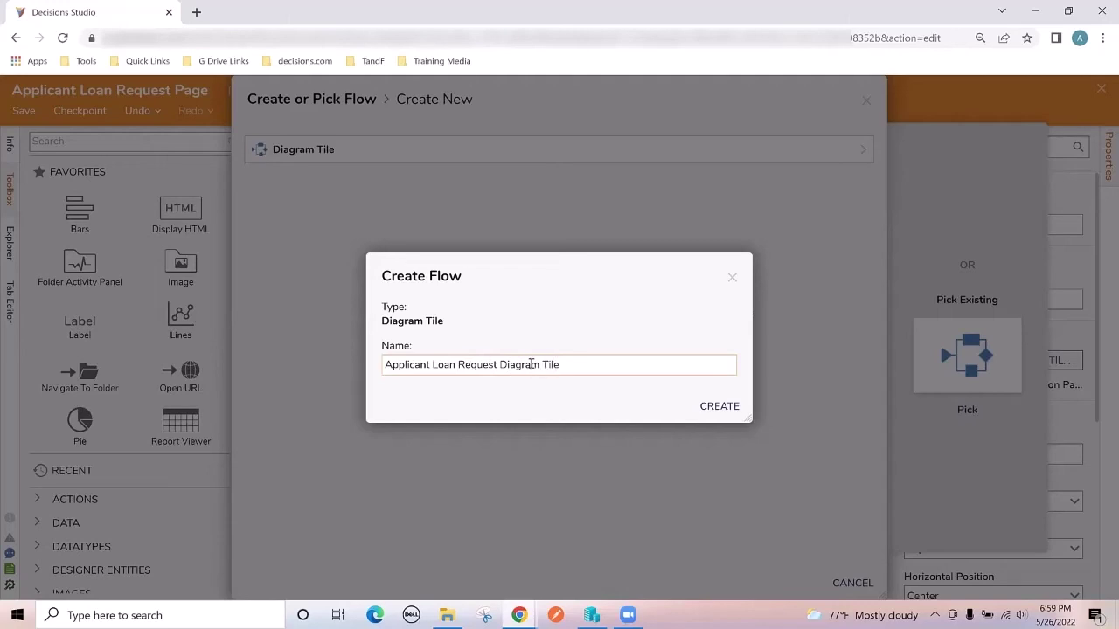
pyautogui.click(722, 408)
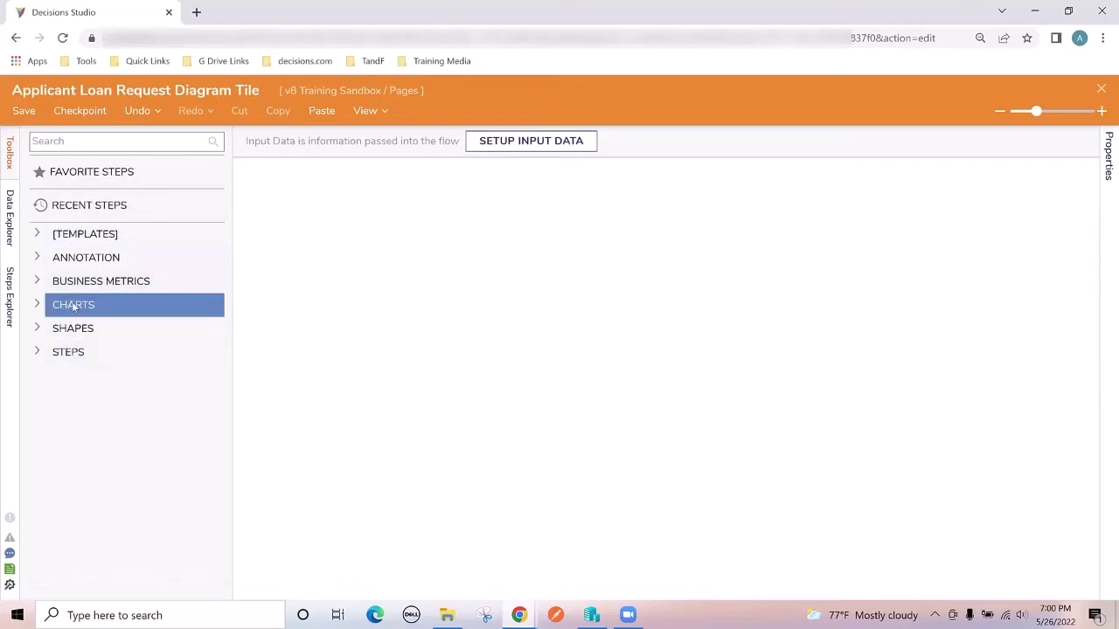
# Find the rectangle variants among the toolbox's Shapes components
pyautogui.click(39, 306)
pyautogui.click(38, 306)
pyautogui.click(38, 329)
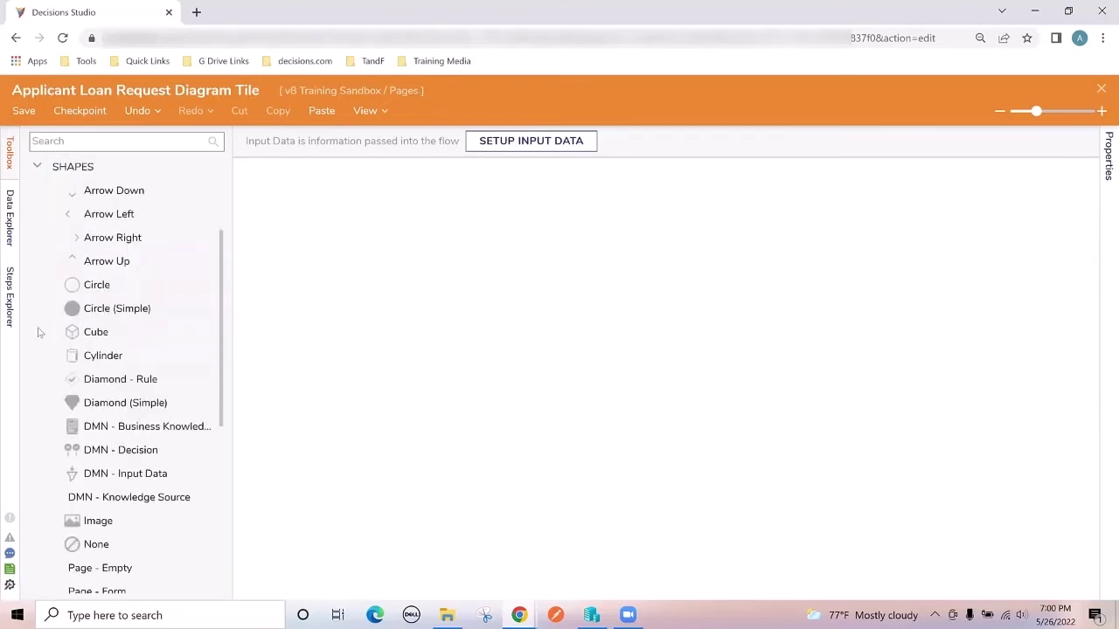
pyautogui.scroll(2, 39, 333)
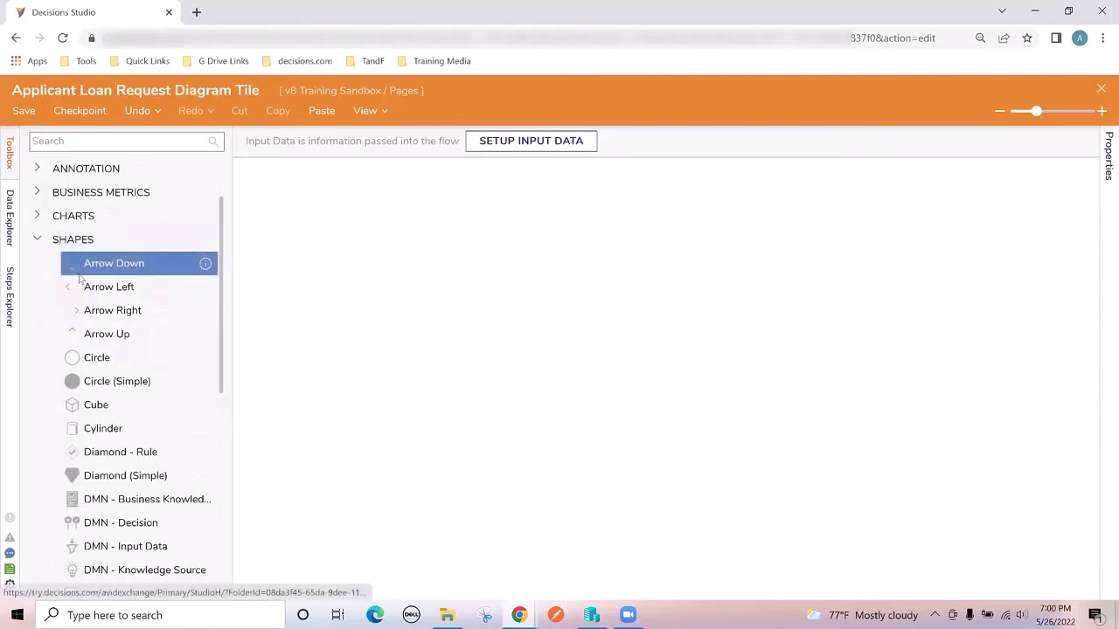
pyautogui.scroll(-1, 128, 348)
pyautogui.scroll(-4, 150, 427)
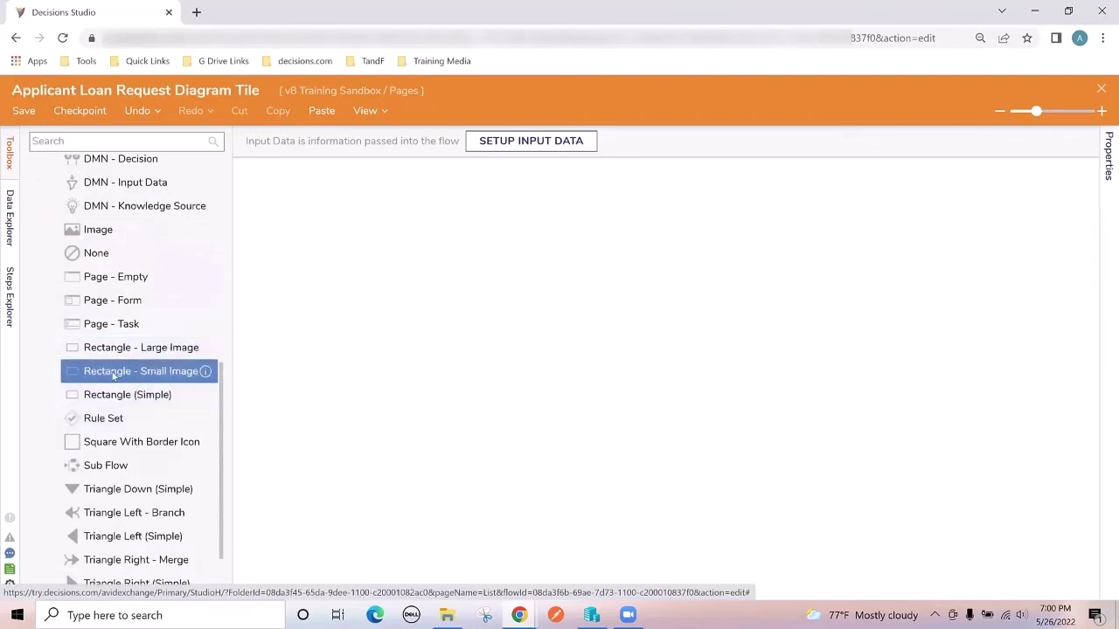
pyautogui.moveTo(113, 374); pyautogui.dragTo(386, 271)
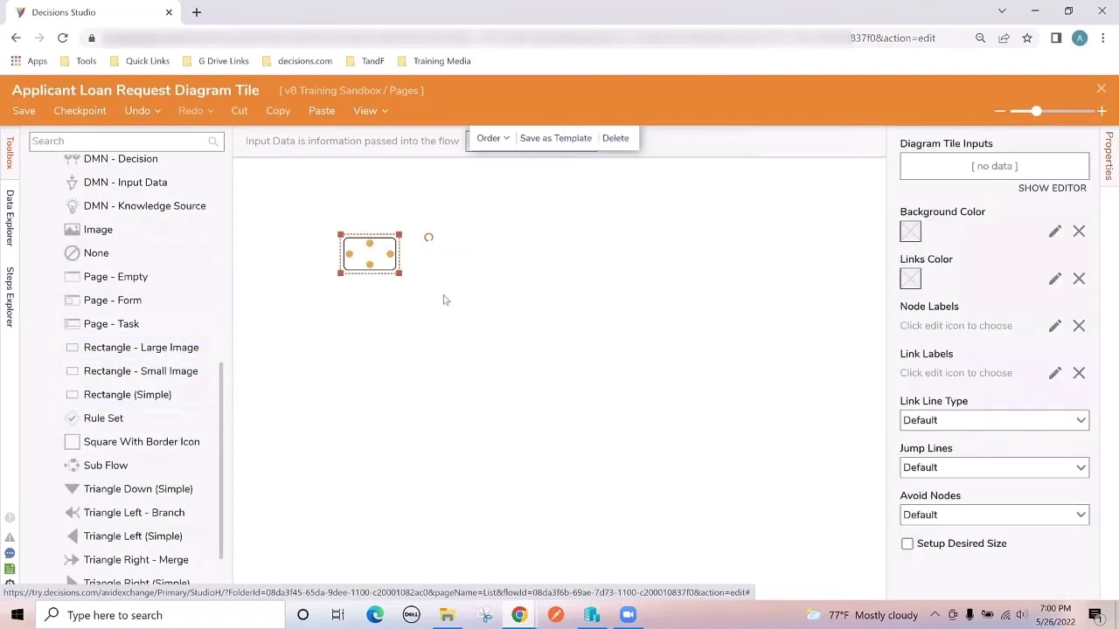
pyautogui.rightClick(364, 257)
pyautogui.click(467, 260)
# Place a Rectangle - Large Image shape on the empty canvas and enlarge it into a wide tile
pyautogui.moveTo(143, 349); pyautogui.dragTo(350, 268)
pyautogui.moveTo(416, 312); pyautogui.dragTo(509, 349)
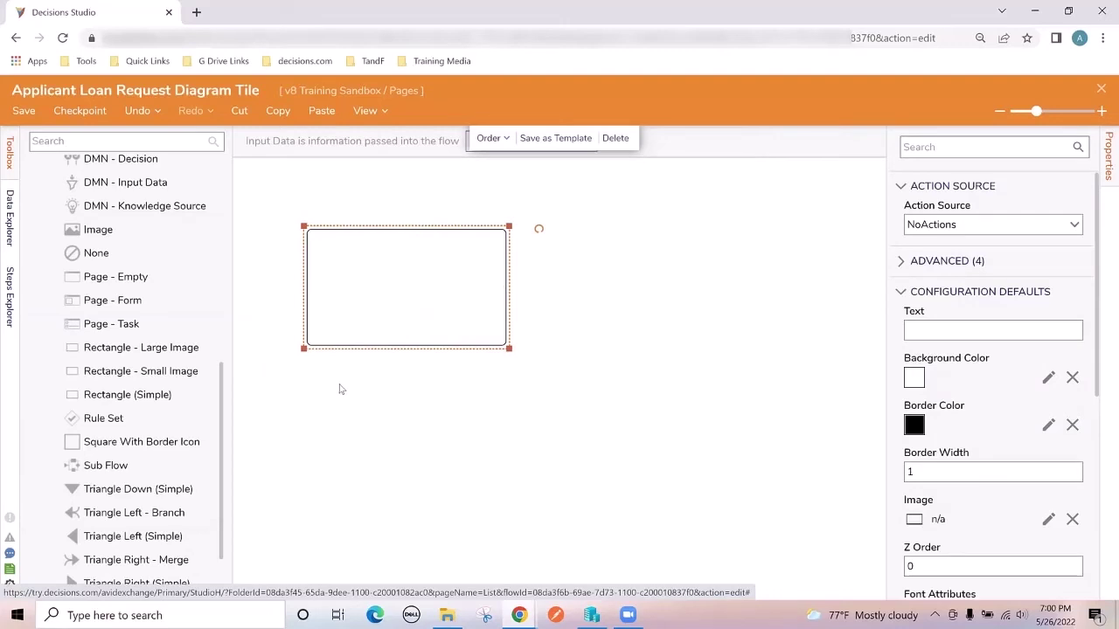
# Add a Label - Medium annotation inside the upper part of the rectangle
pyautogui.scroll(3, 146, 367)
pyautogui.scroll(3, 145, 367)
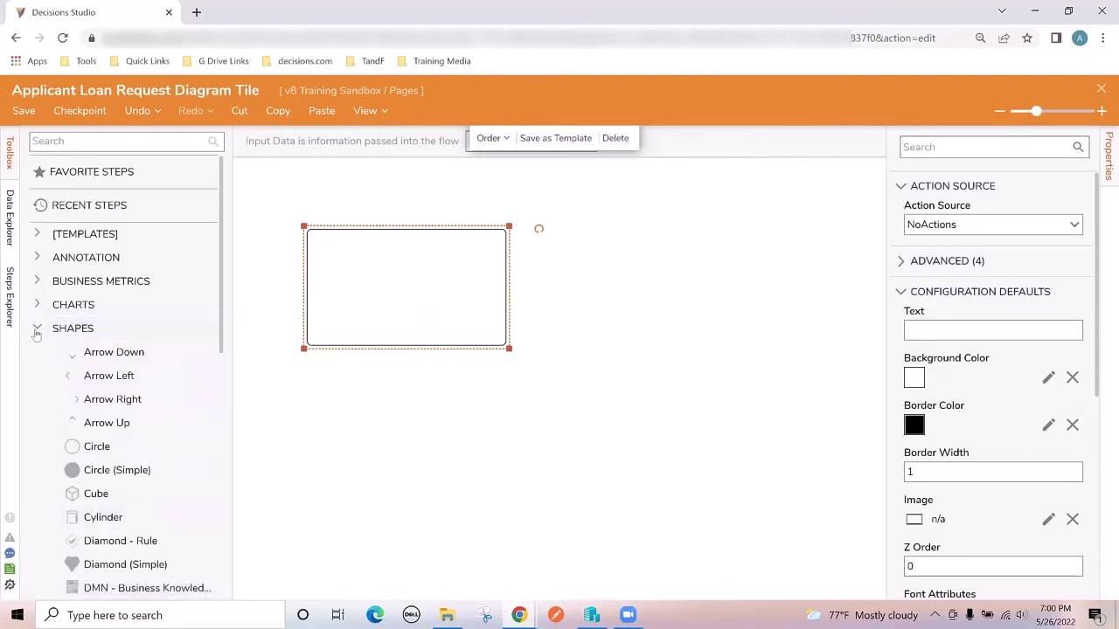
pyautogui.click(36, 331)
pyautogui.click(37, 258)
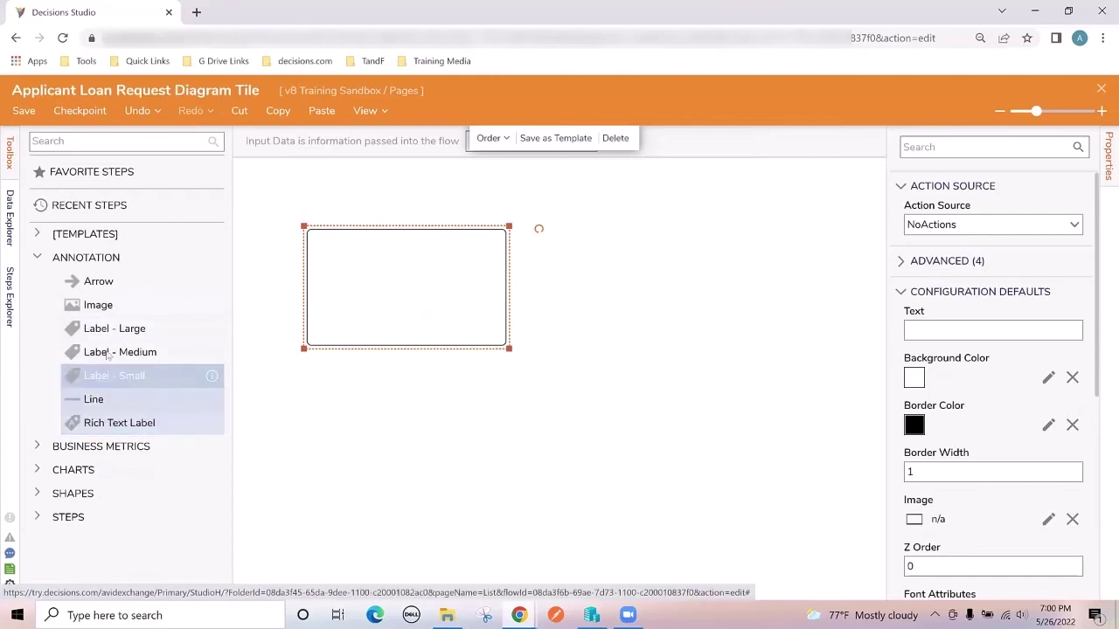
pyautogui.click(103, 353)
pyautogui.moveTo(102, 357); pyautogui.dragTo(419, 271)
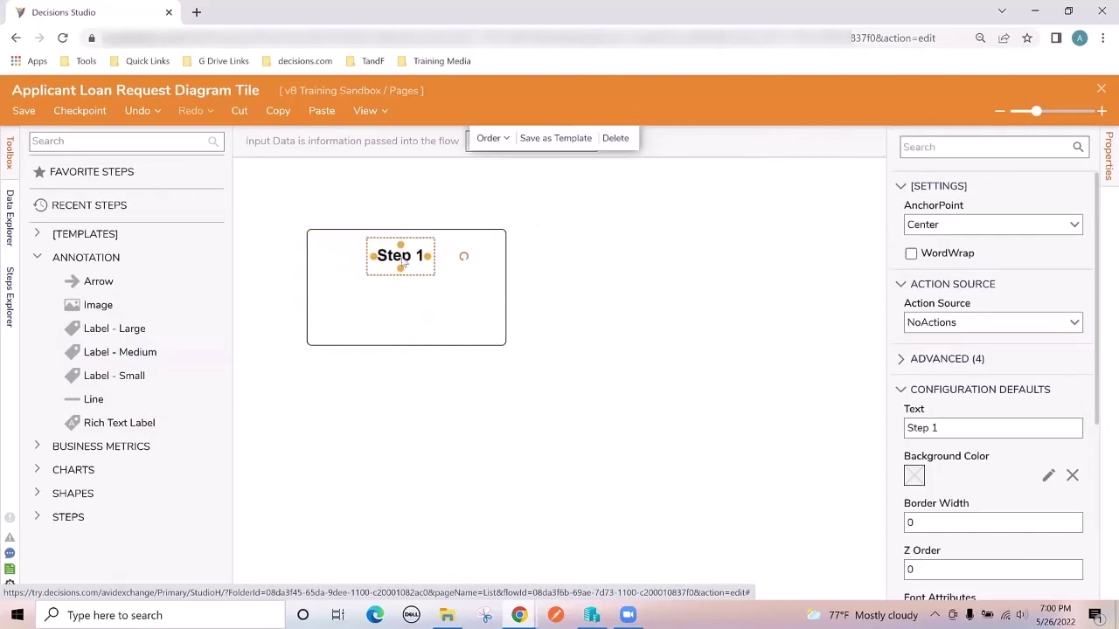
# Set the label's text to Total Applications and center it near the rectangle's upper edge
pyautogui.tripleClick(949, 427)
pyautogui.write('Total Ap')
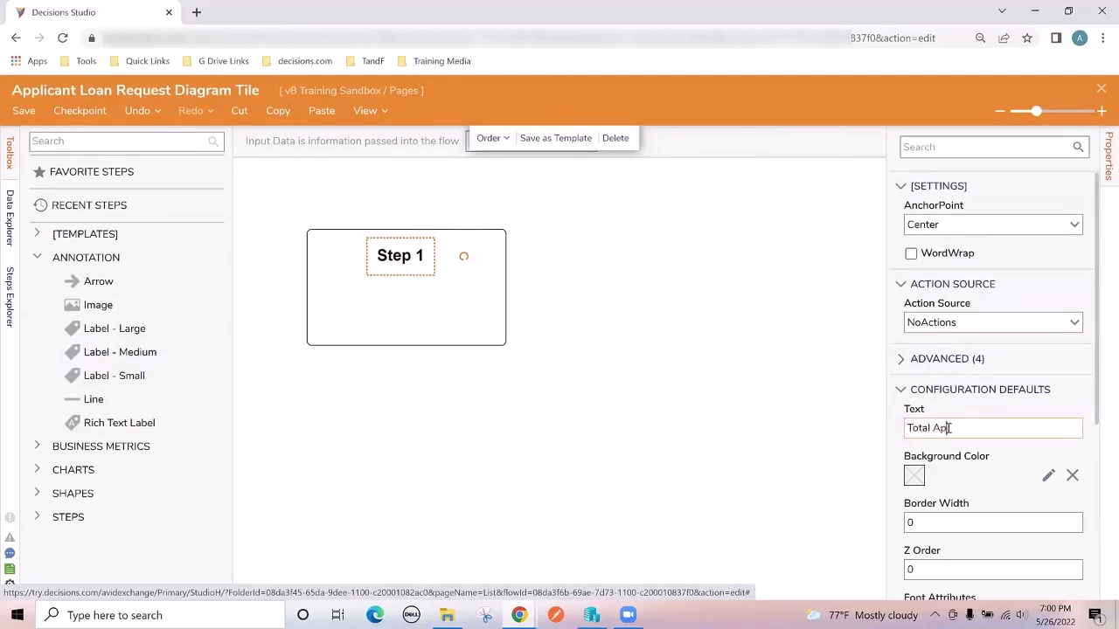
pyautogui.write('plications')
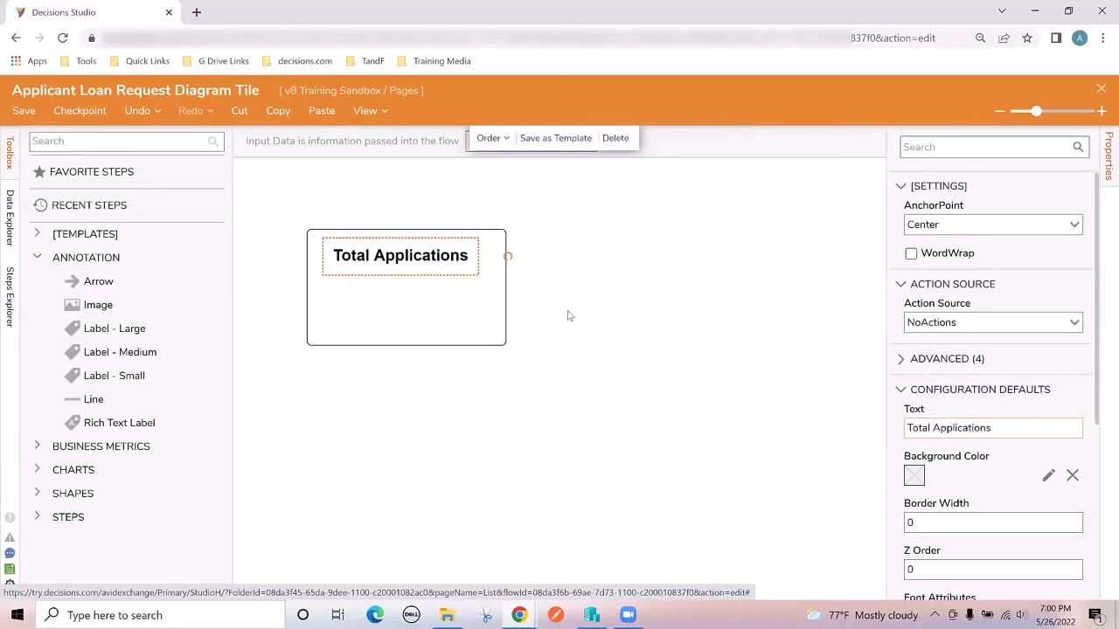
pyautogui.moveTo(433, 267); pyautogui.dragTo(435, 266)
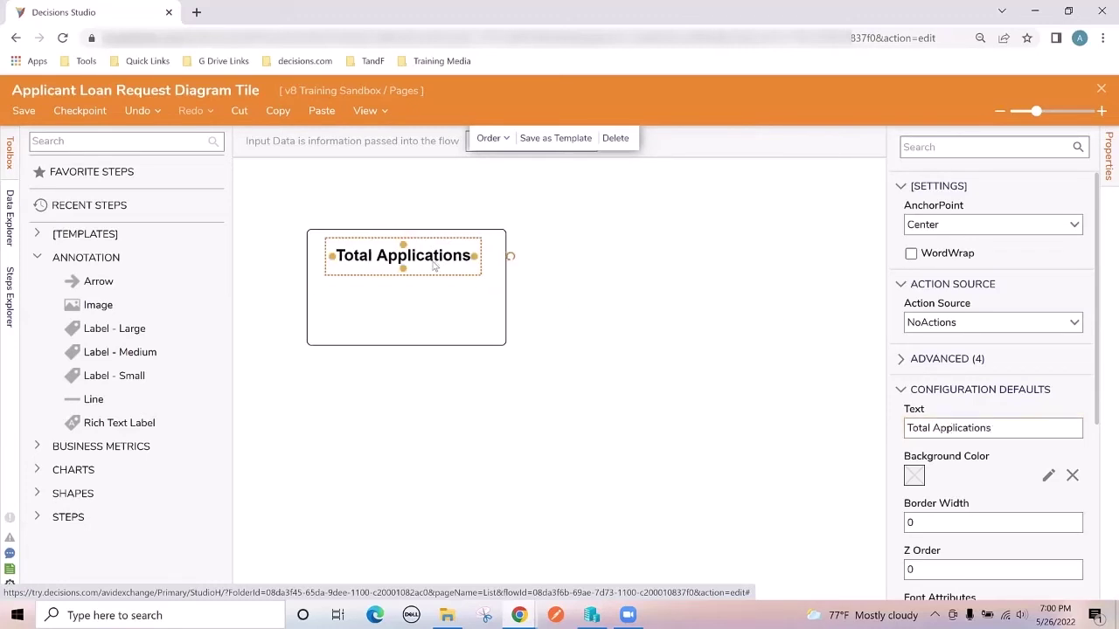
pyautogui.click(528, 304)
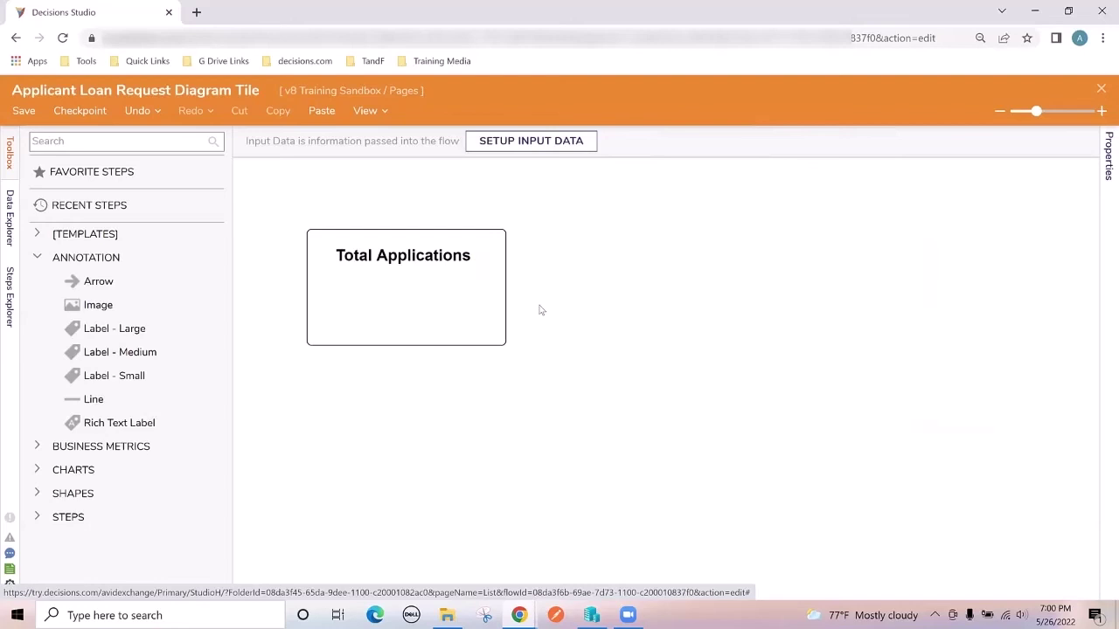
# Set the rectangle's background color to the golden yellow from the common colors
pyautogui.click(495, 328)
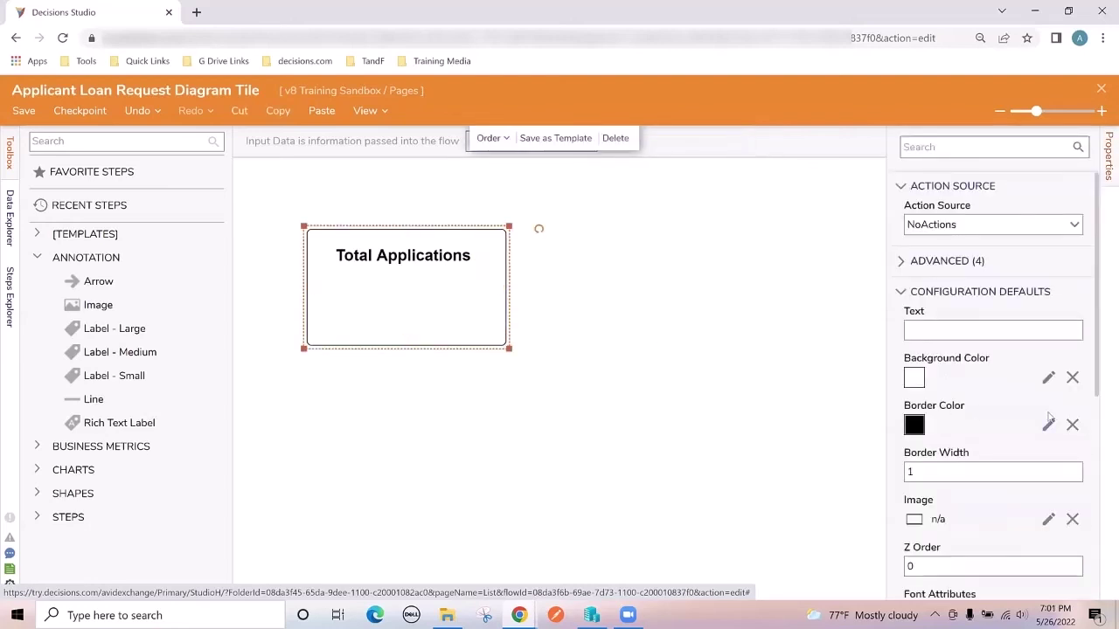
pyautogui.click(1048, 378)
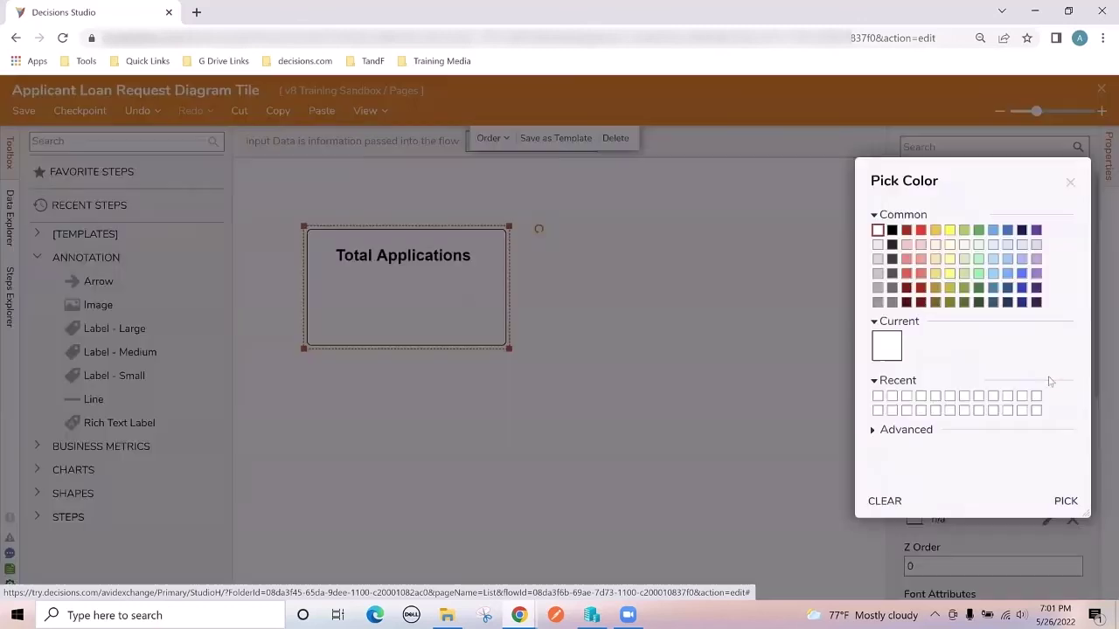
pyautogui.click(934, 233)
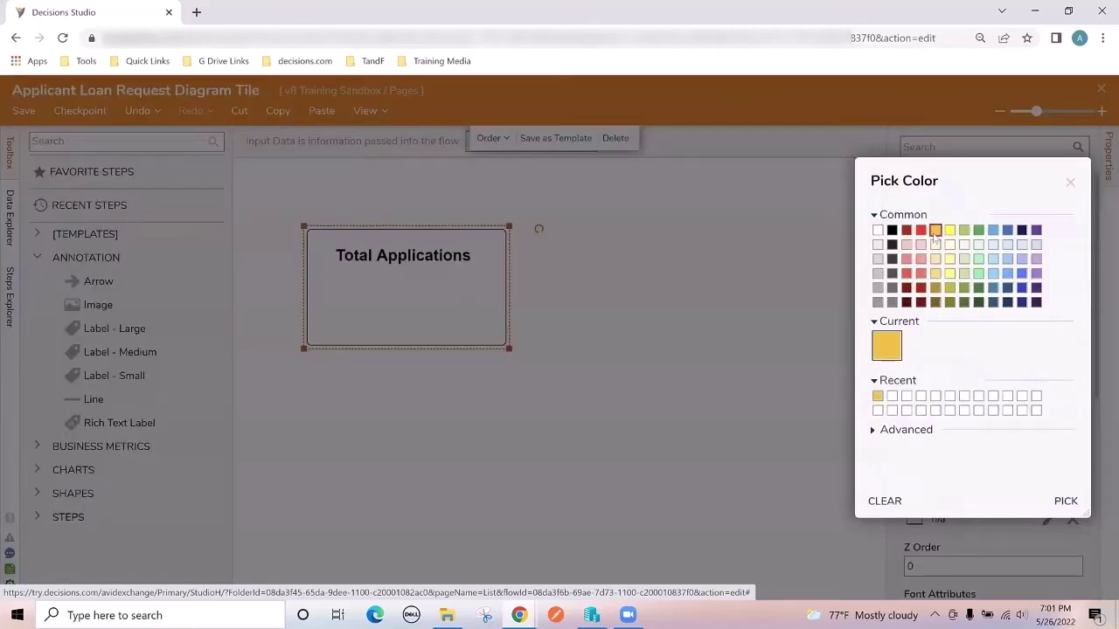
pyautogui.click(1065, 501)
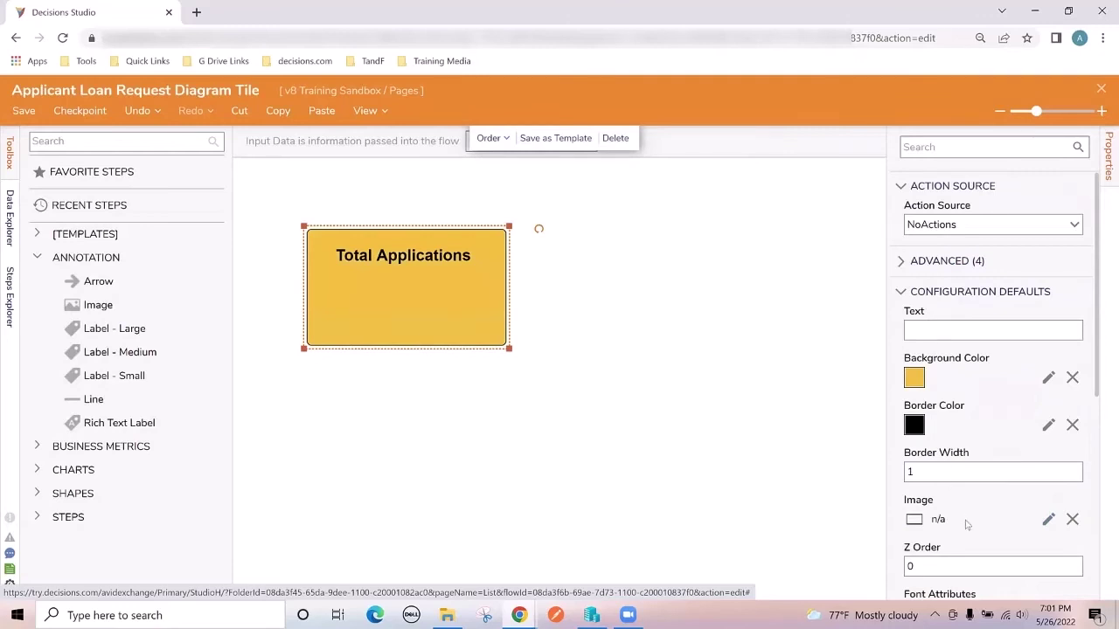
# Set the rectangle's image to applications.svg from the image library and shift the Total Applications label slightly up above the icon
pyautogui.click(1049, 520)
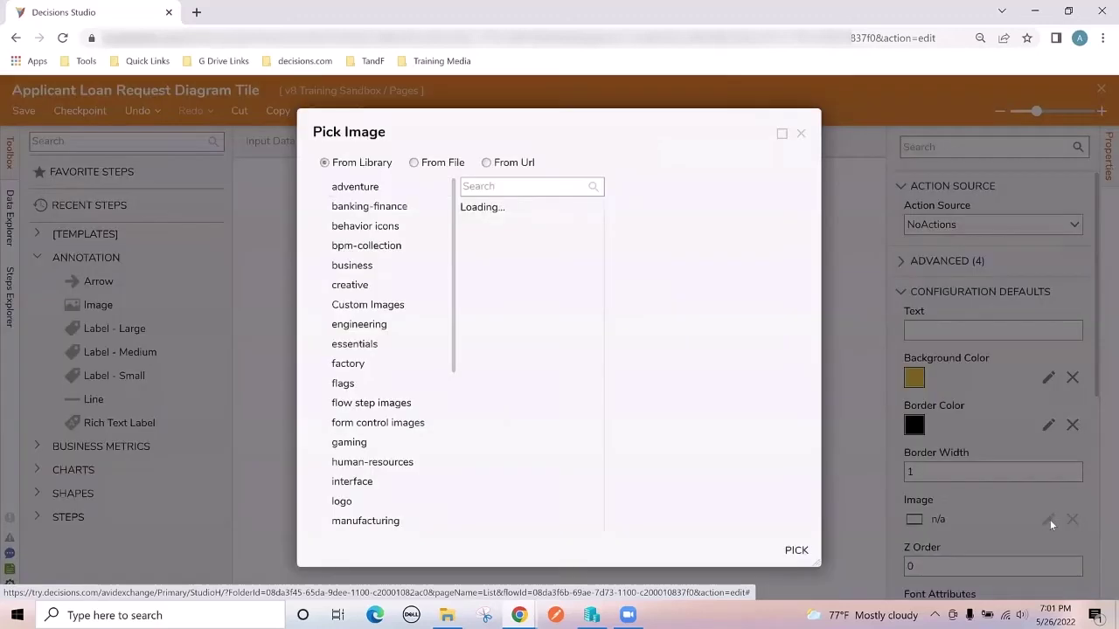
pyautogui.click(496, 186)
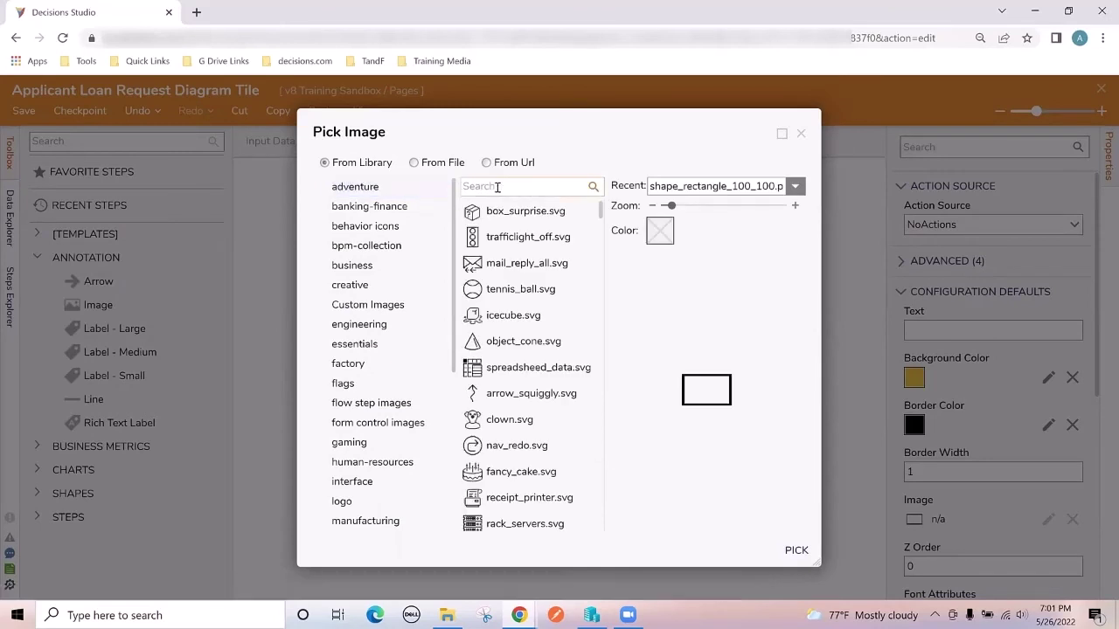
pyautogui.write('application')
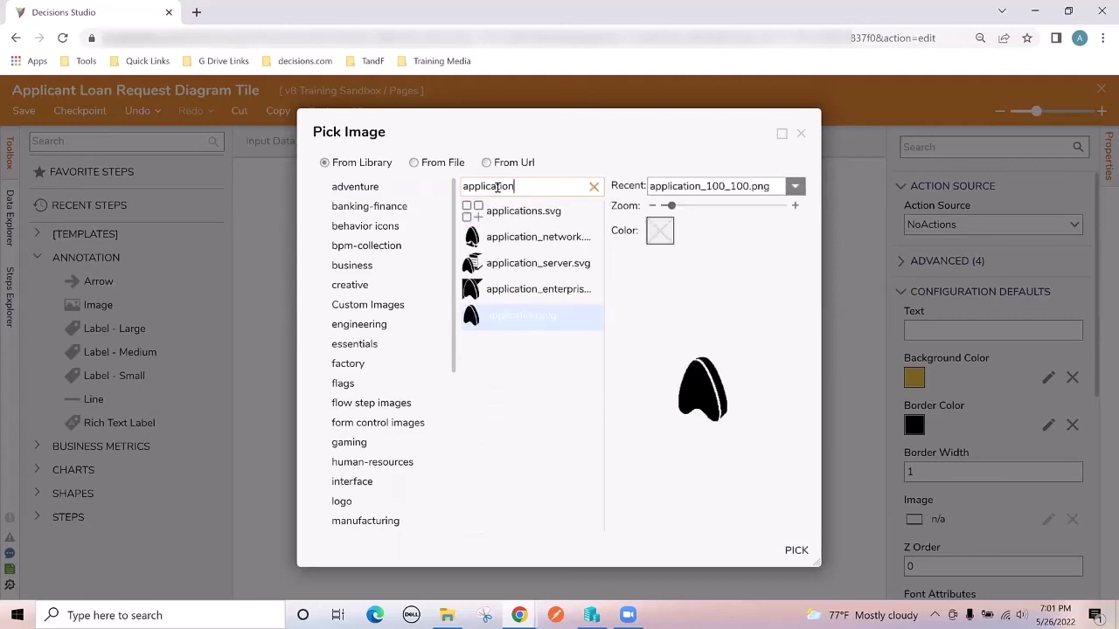
pyautogui.click(497, 210)
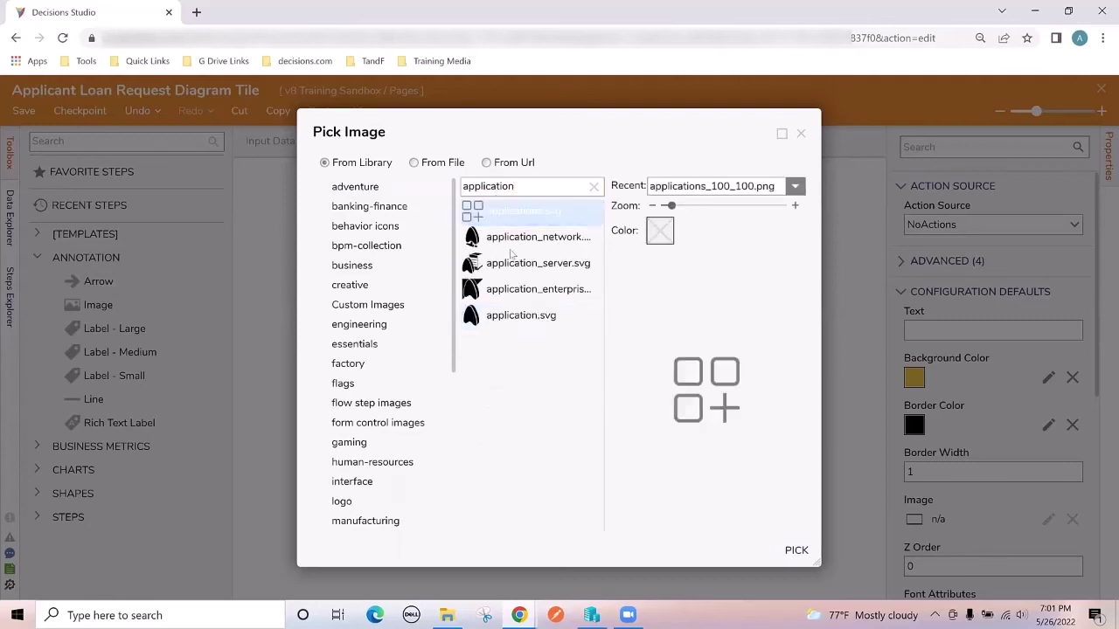
pyautogui.click(797, 551)
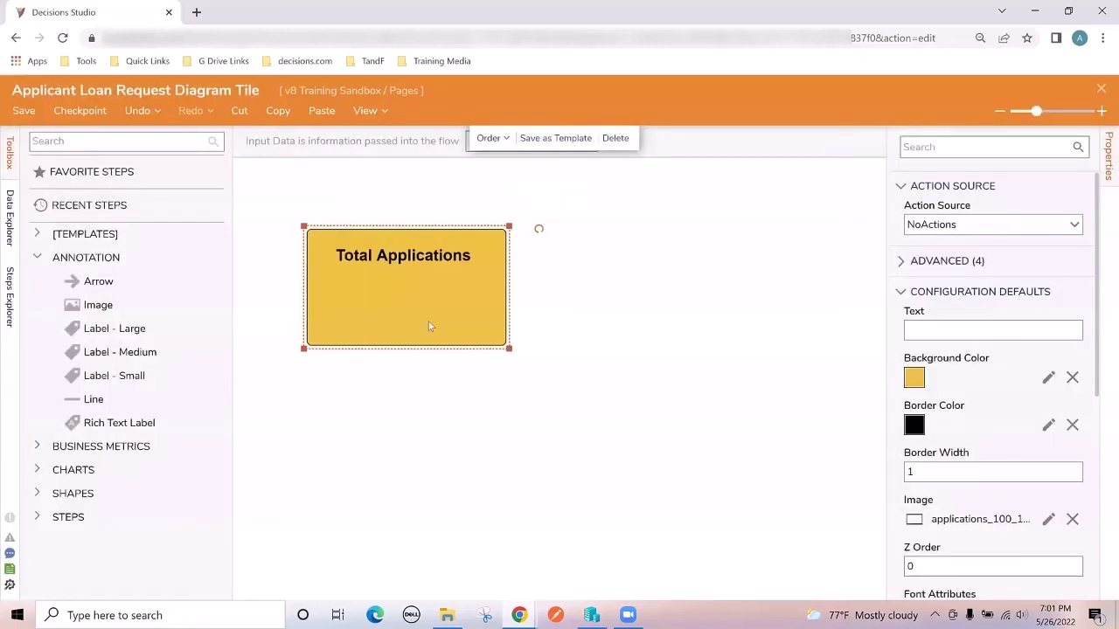
pyautogui.click(440, 256)
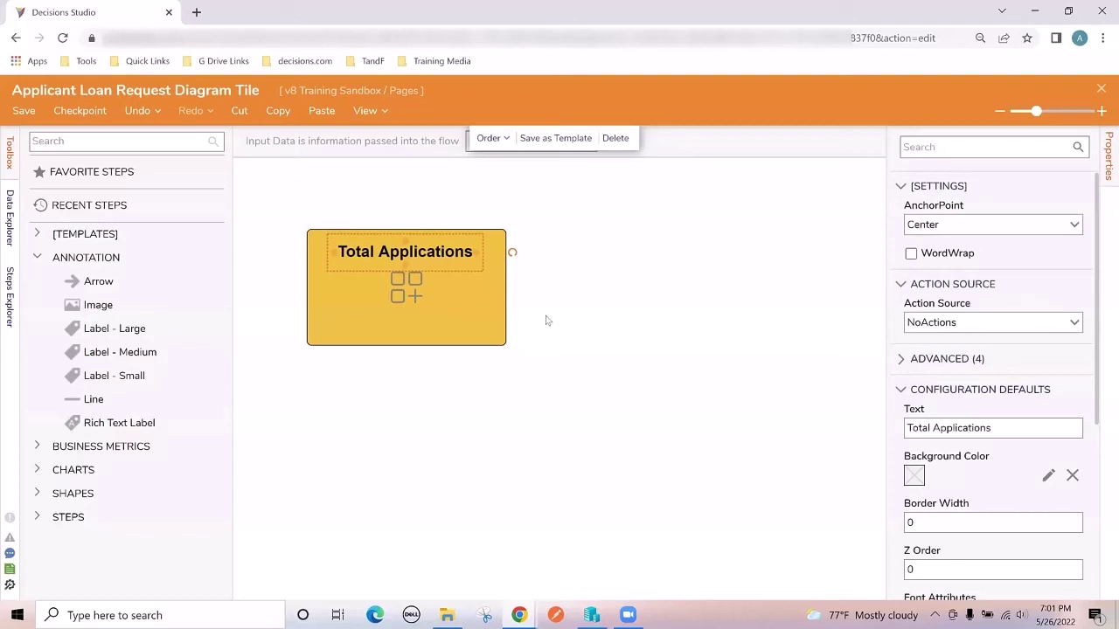
pyautogui.click(590, 371)
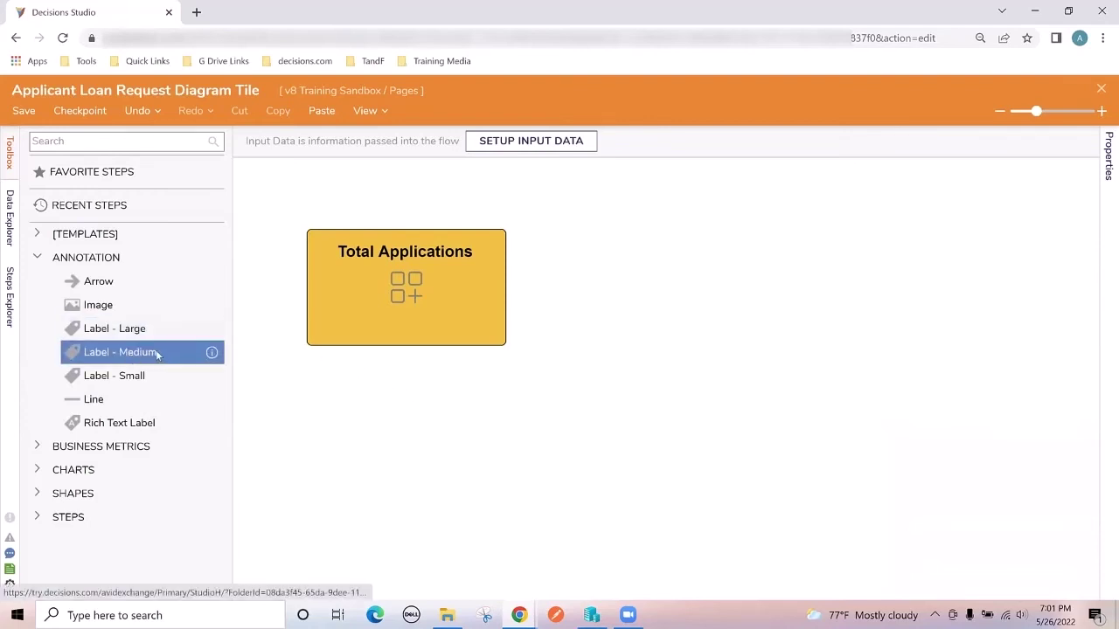
# Add a Label - Medium annotation below the icon inside the rectangle and enable Label From Data for it
pyautogui.moveTo(109, 357); pyautogui.dragTo(415, 327)
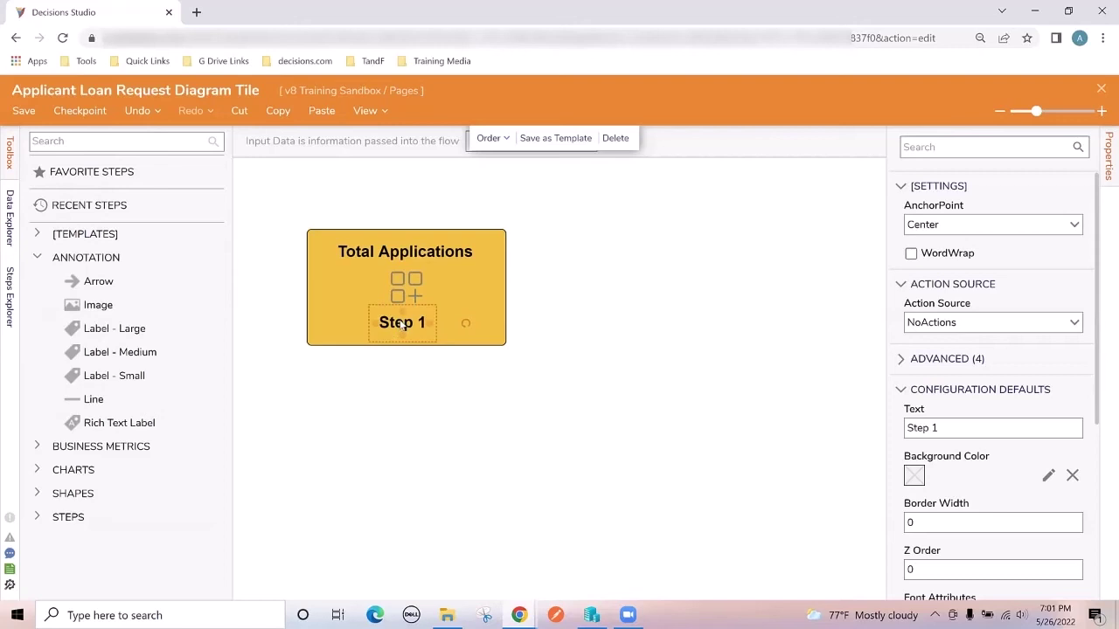
pyautogui.scroll(-3, 953, 364)
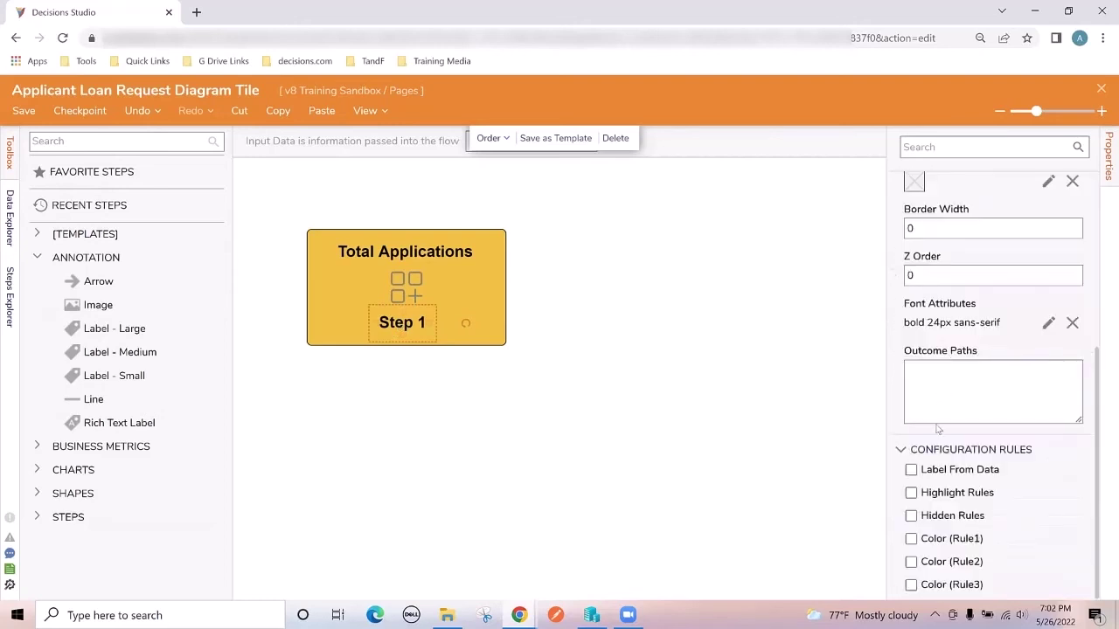
pyautogui.click(912, 472)
pyautogui.scroll(-1, 904, 447)
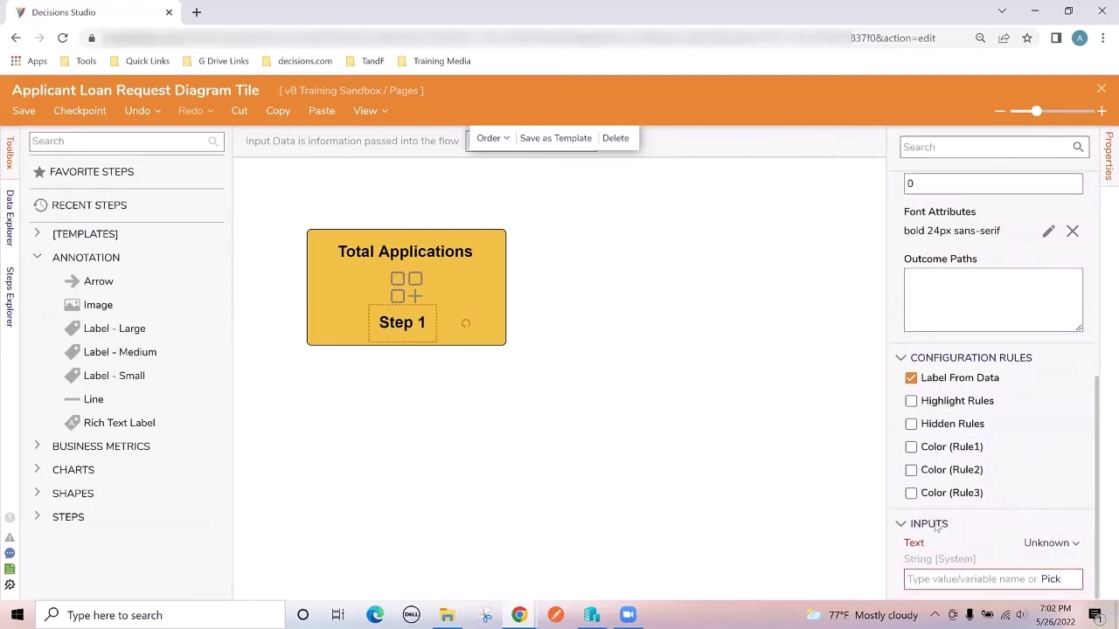
# Map the new label's Text input with Select From Flow to a newly added flow input named Total Applications Count
pyautogui.click(1051, 543)
pyautogui.click(961, 466)
pyautogui.click(866, 101)
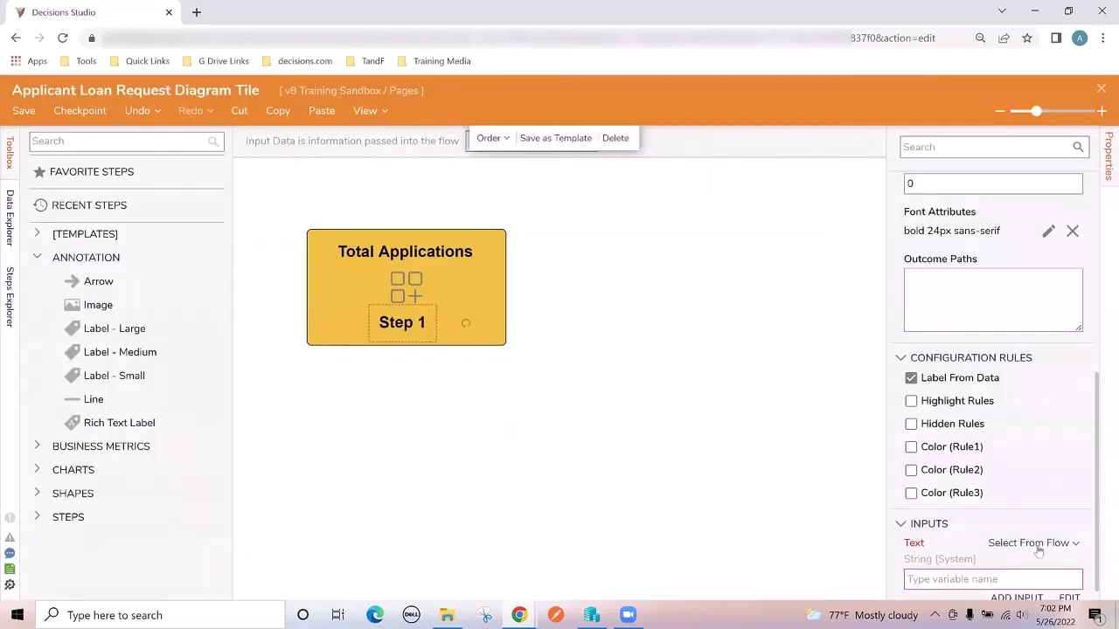
pyautogui.click(1016, 584)
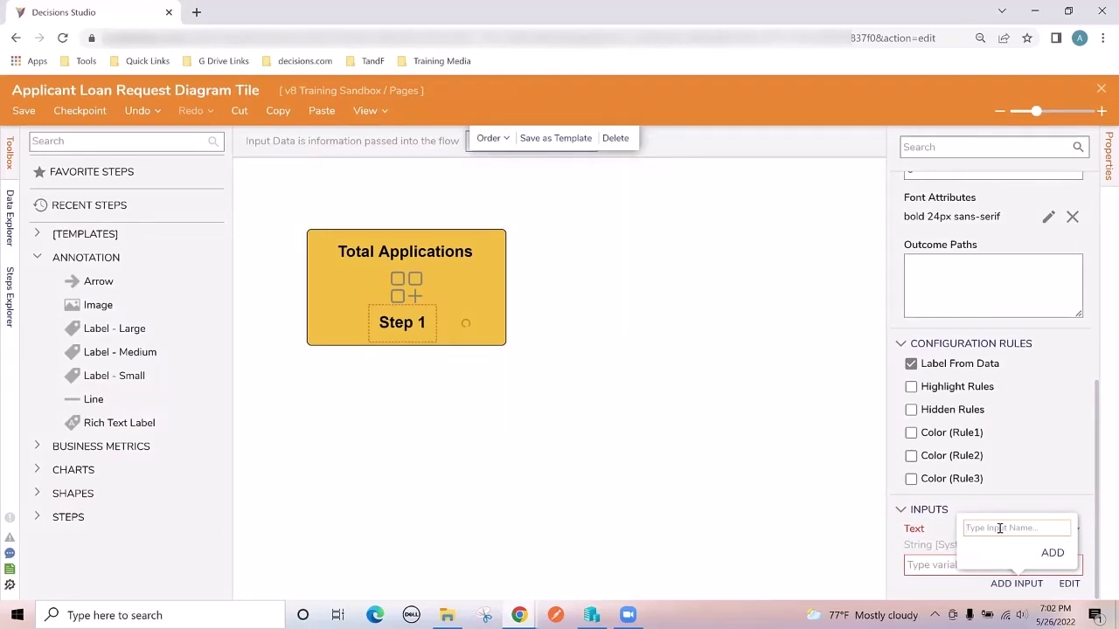
pyautogui.write('Total Applications Count')
pyautogui.click(1051, 553)
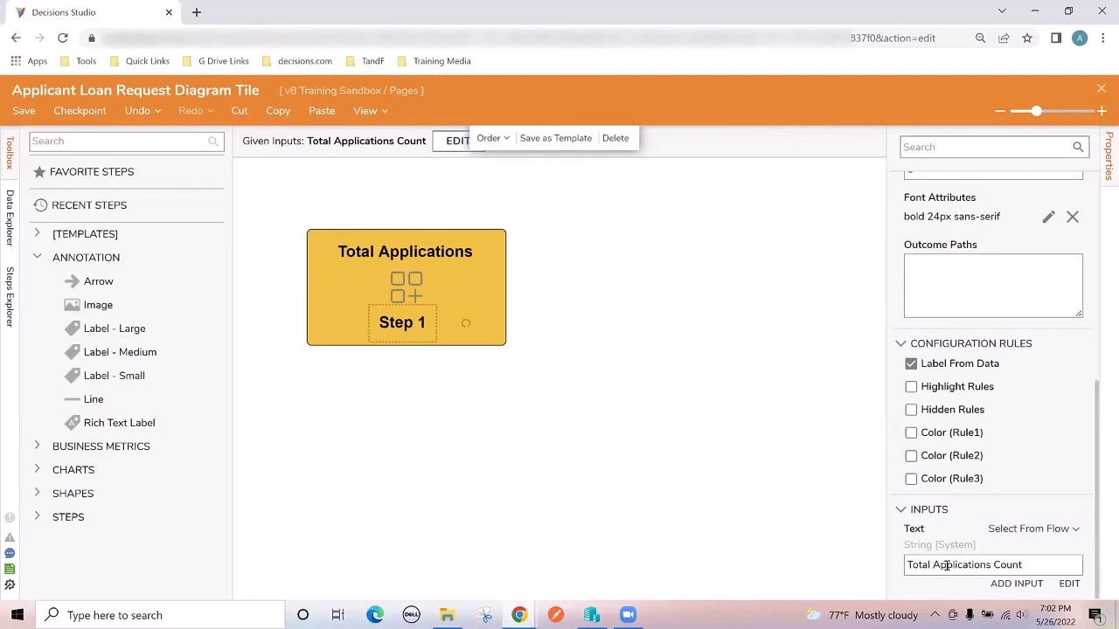
# Close the Applicant Loan Request Diagram Tile designer and save its changes
pyautogui.click(420, 382)
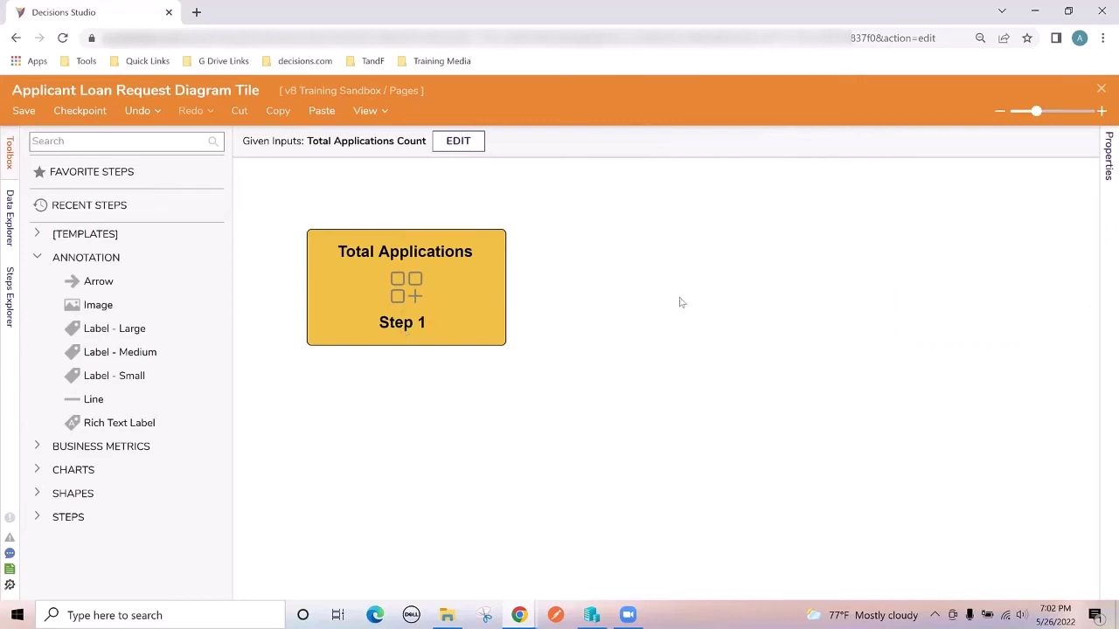
pyautogui.click(1101, 93)
pyautogui.click(722, 414)
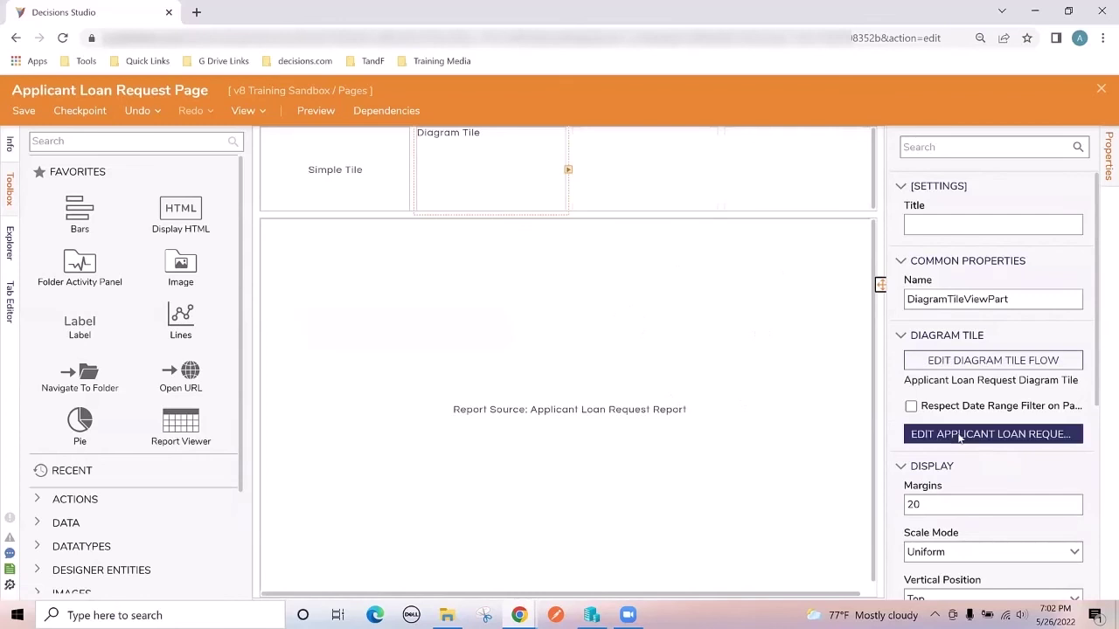
# Open the diagram tile's Applicant Loan Request Page Input Flow and connect the start step's Done path to the end step
pyautogui.click(1008, 441)
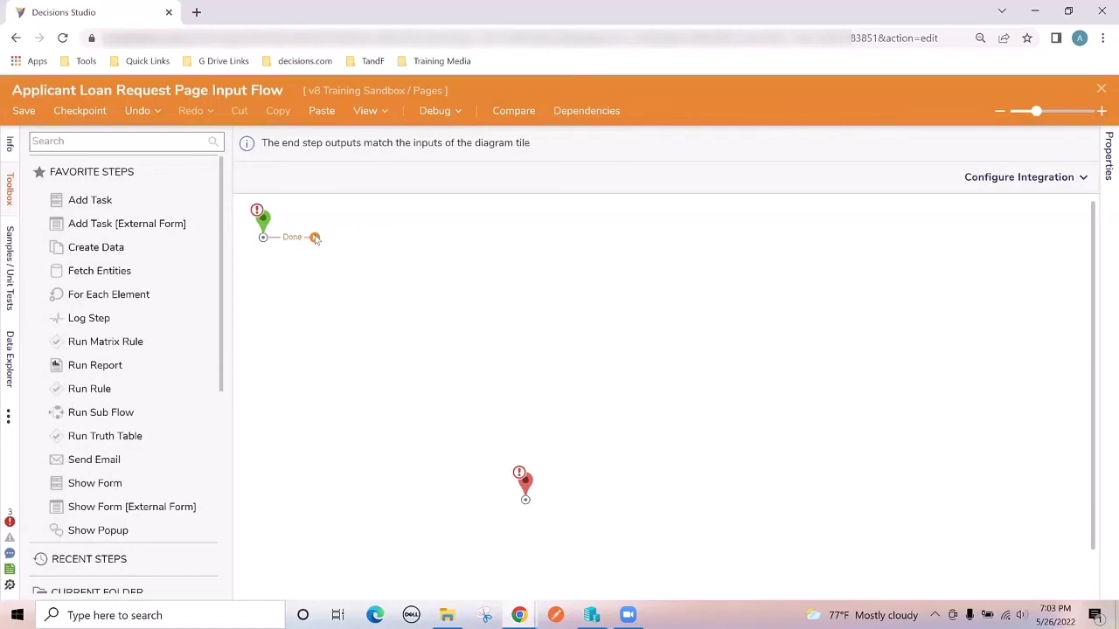
pyautogui.moveTo(317, 240); pyautogui.dragTo(527, 499)
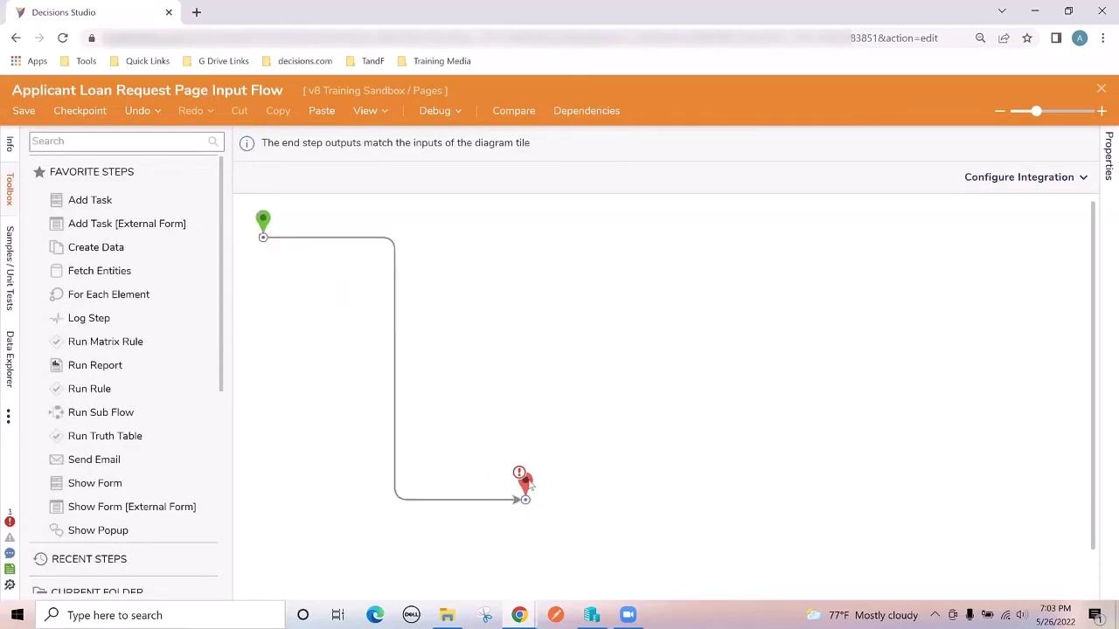
pyautogui.click(527, 484)
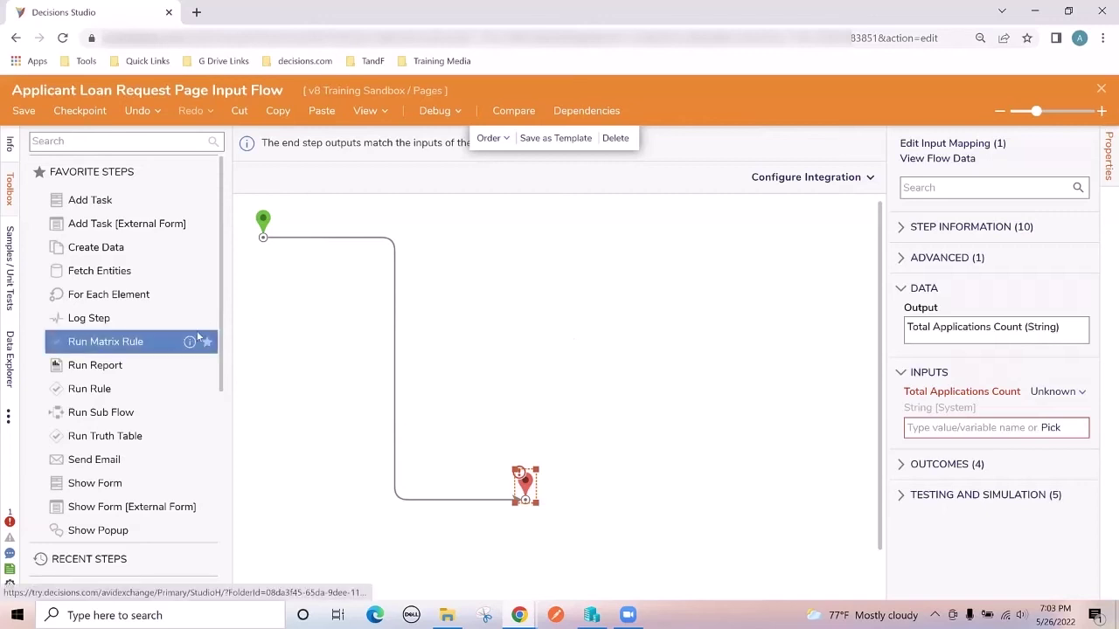
# Insert a Fetch Entities step between the start and end steps with ApplicantLoanRequest as its type name
pyautogui.click(110, 142)
pyautogui.write('fetch')
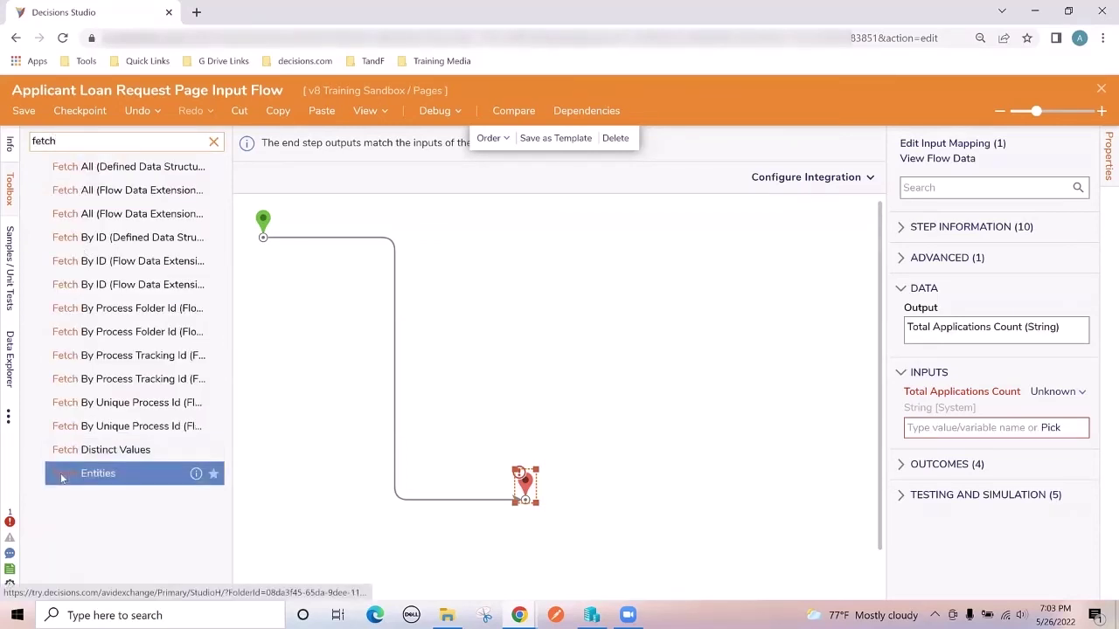
pyautogui.moveTo(97, 473); pyautogui.dragTo(525, 500)
pyautogui.click(934, 329)
pyautogui.write('appli')
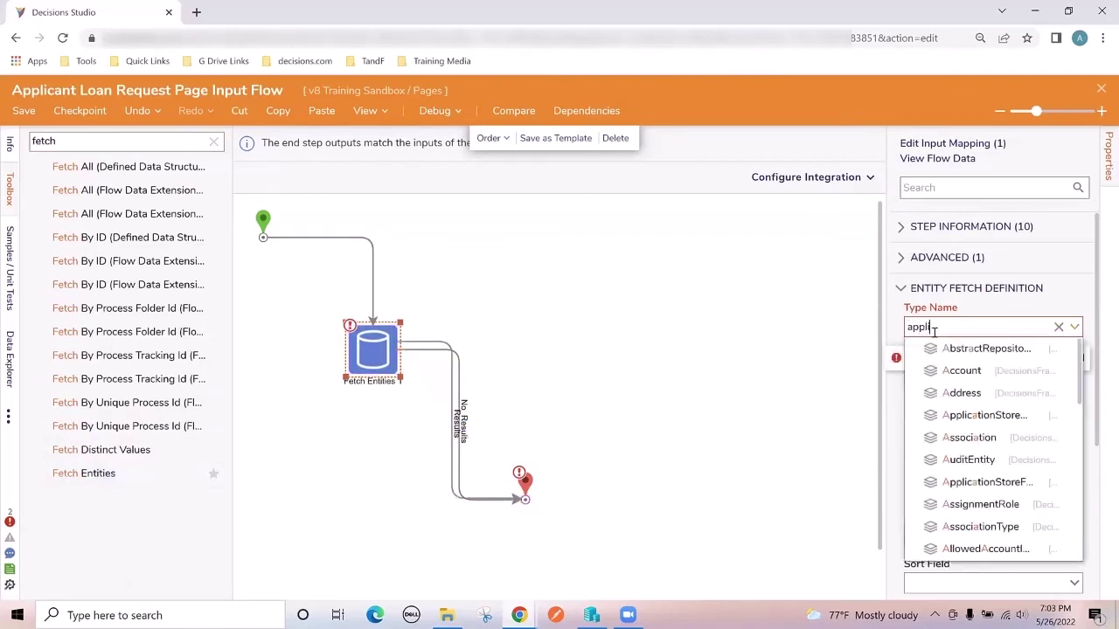
pyautogui.click(992, 371)
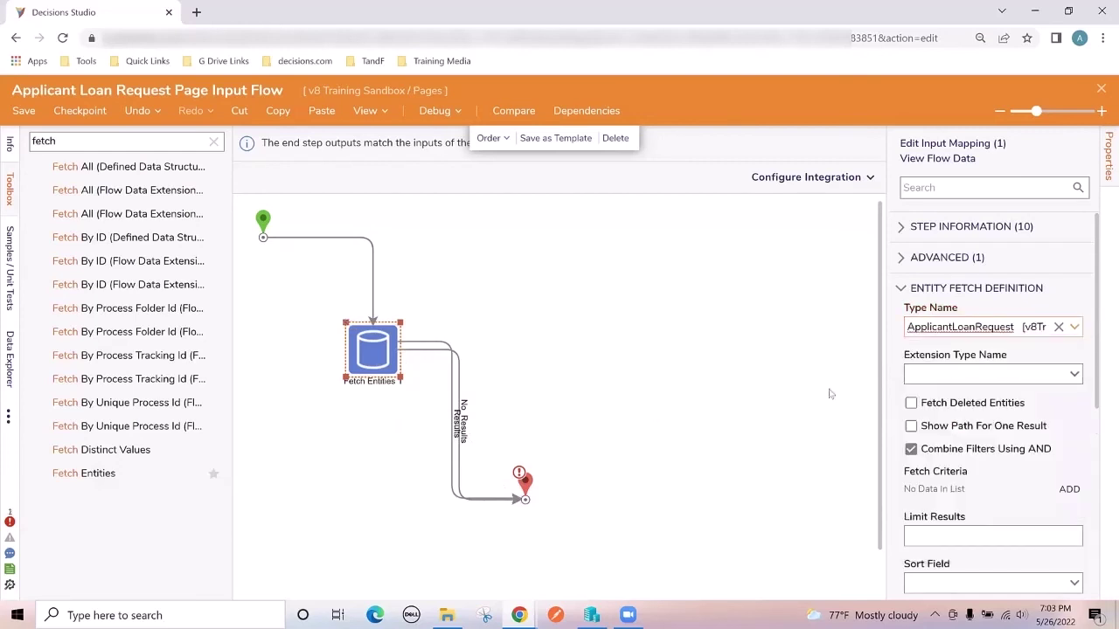
# Map the end step's Total Applications Count input to the Count property of Entity Results
pyautogui.click(524, 483)
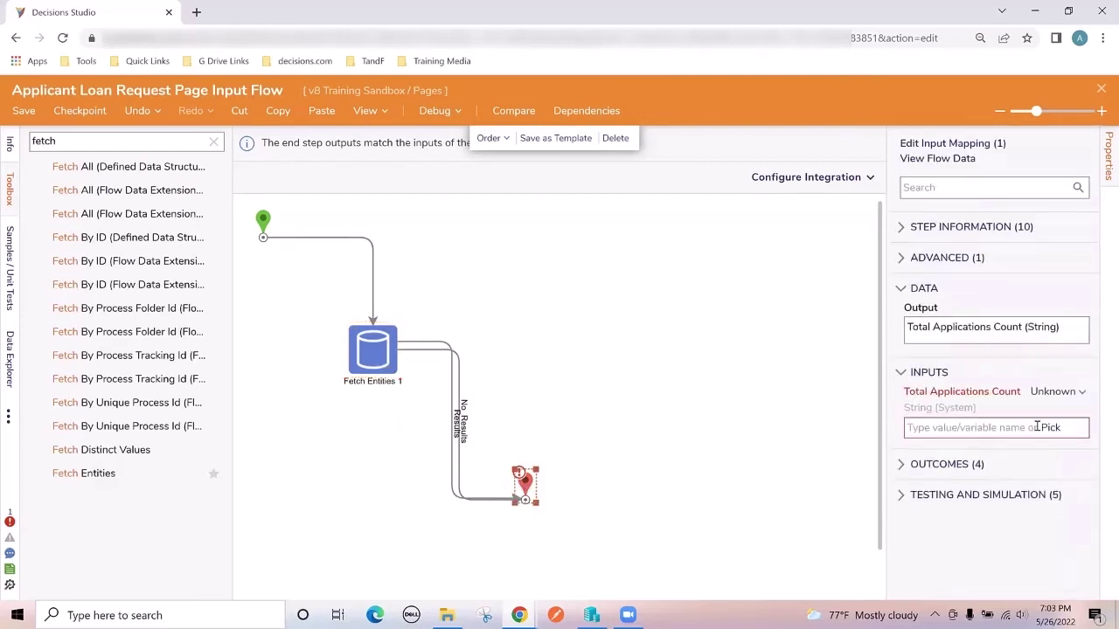
pyautogui.click(1050, 427)
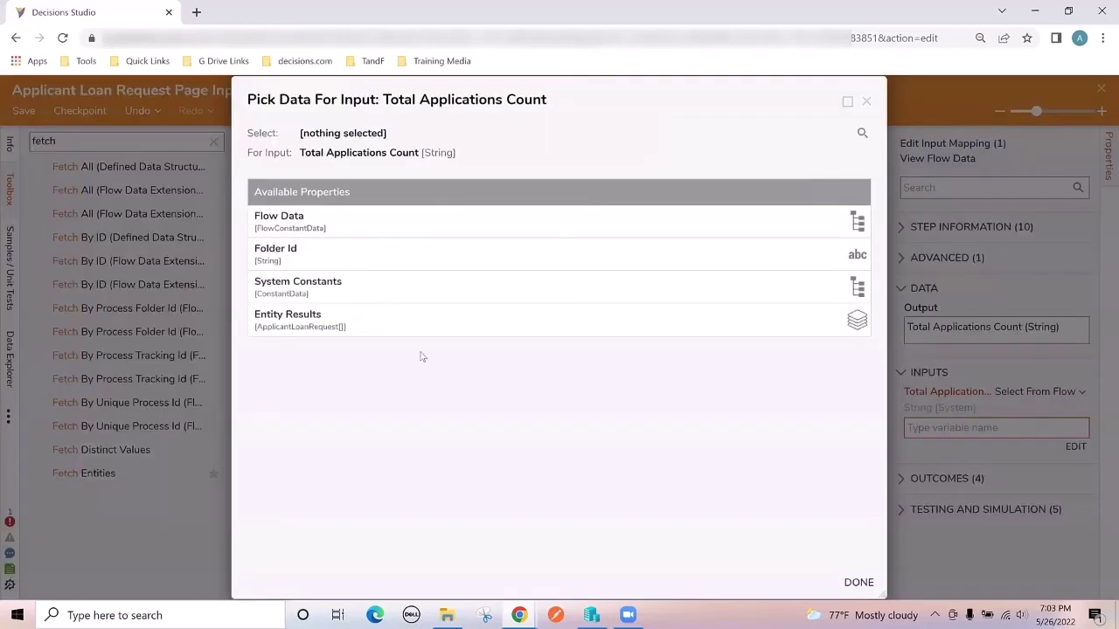
pyautogui.click(337, 320)
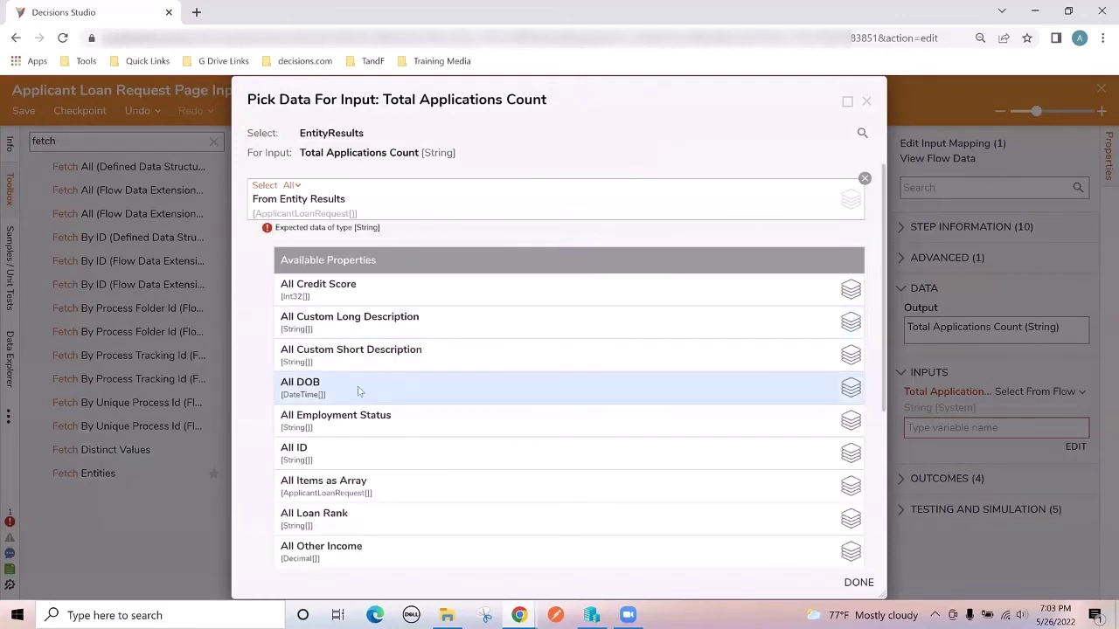
pyautogui.scroll(-3, 358, 391)
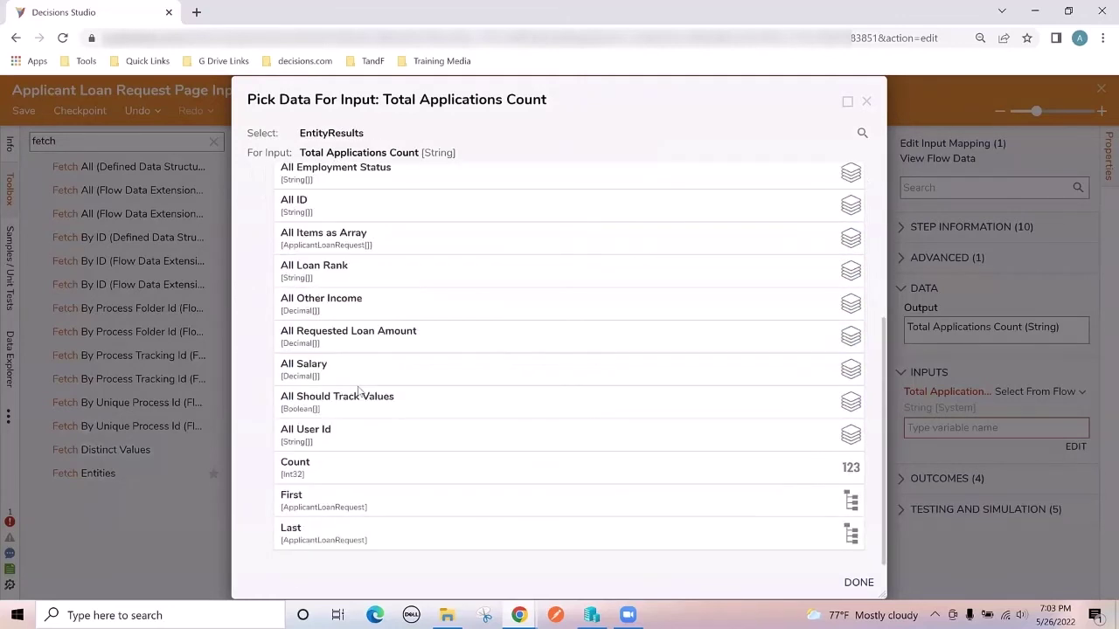
pyautogui.click(325, 467)
pyautogui.press('Return')
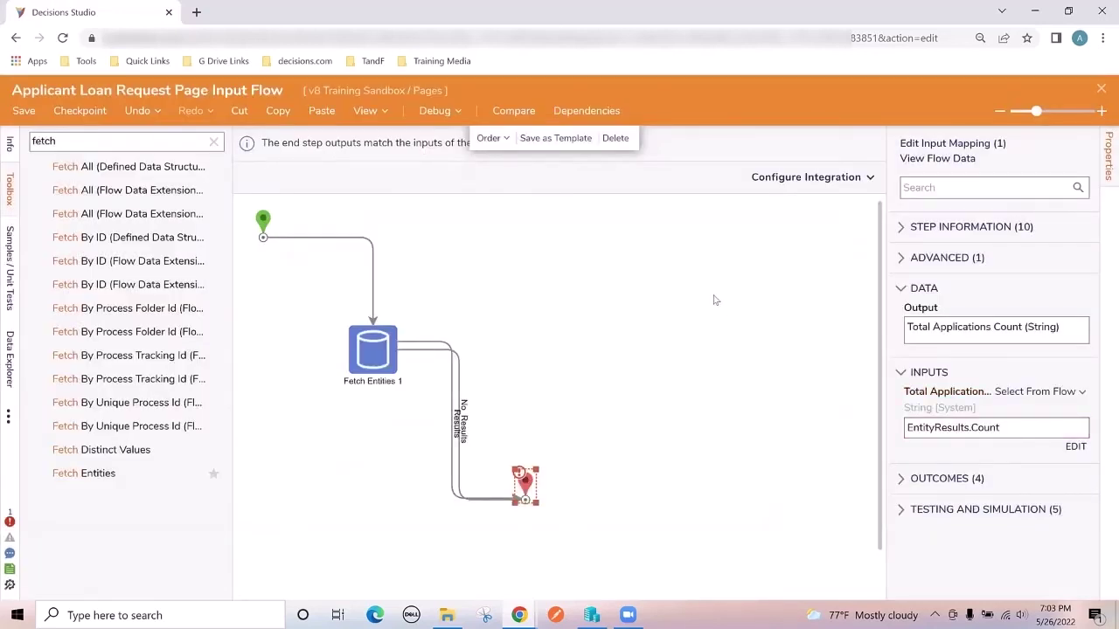
# Close the Applicant Loan Request Page Input Flow and save its changes
pyautogui.click(713, 300)
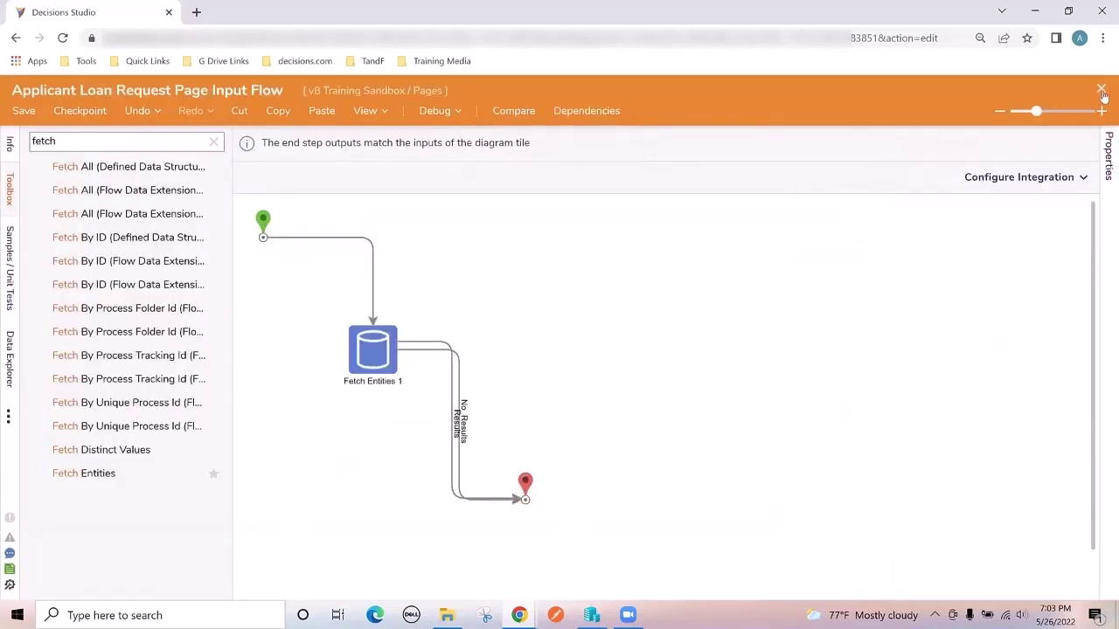
pyautogui.hotkey('ctrl', 's')
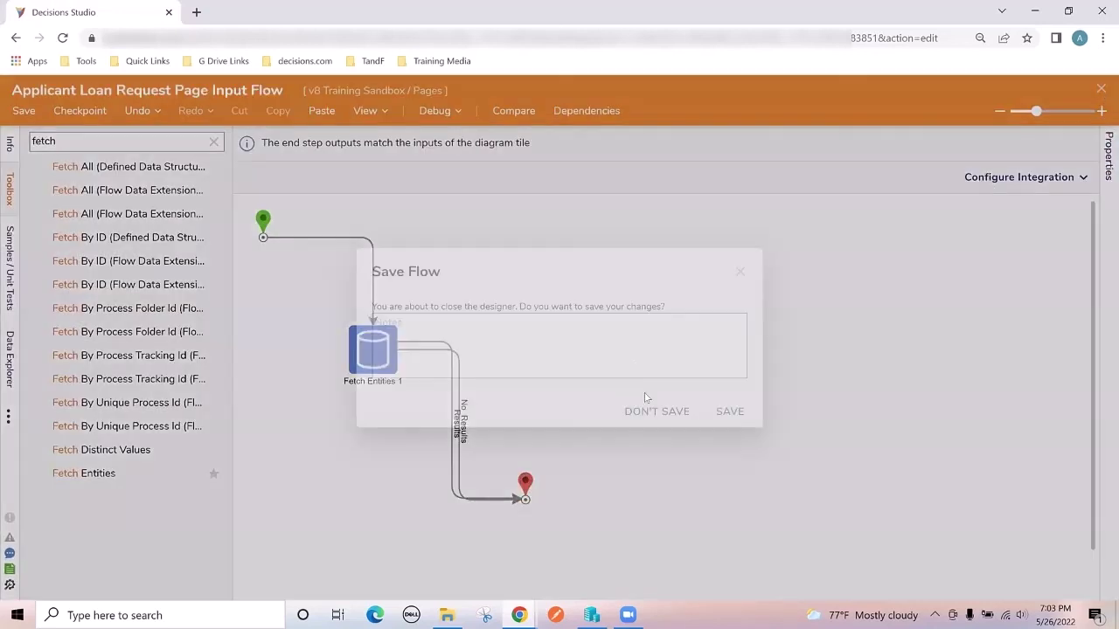
pyautogui.click(736, 414)
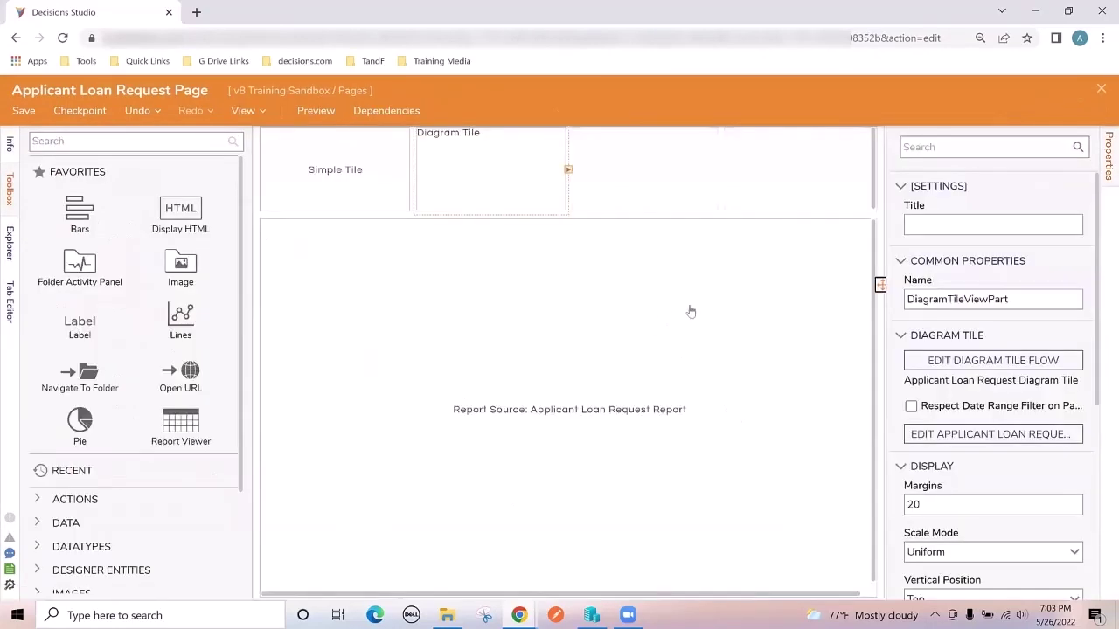
pyautogui.scroll(-3, 944, 385)
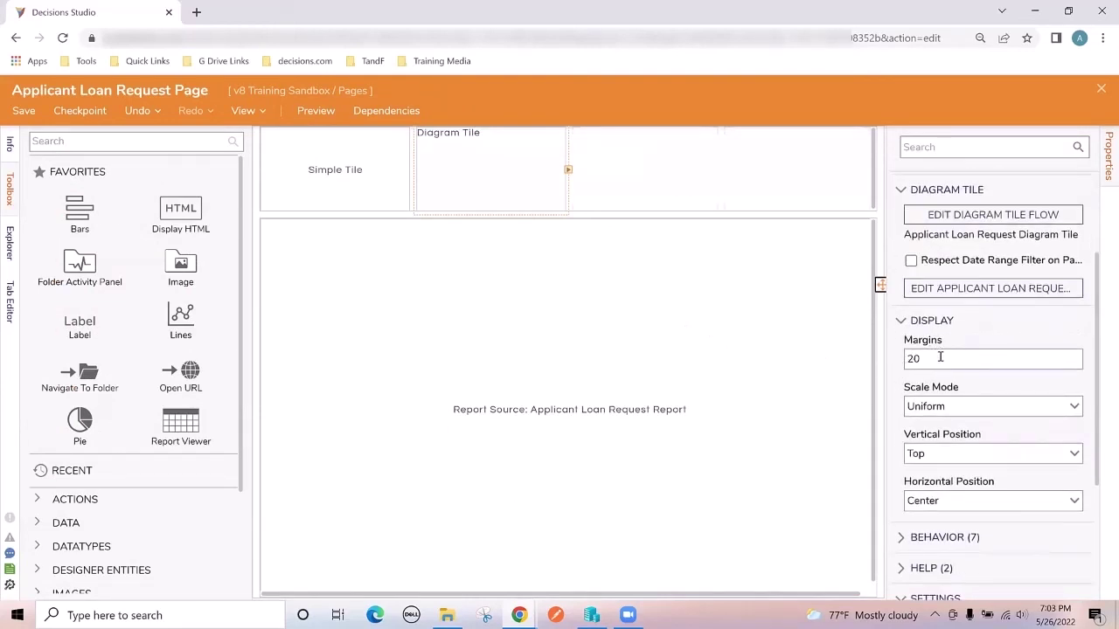
pyautogui.scroll(-2, 918, 371)
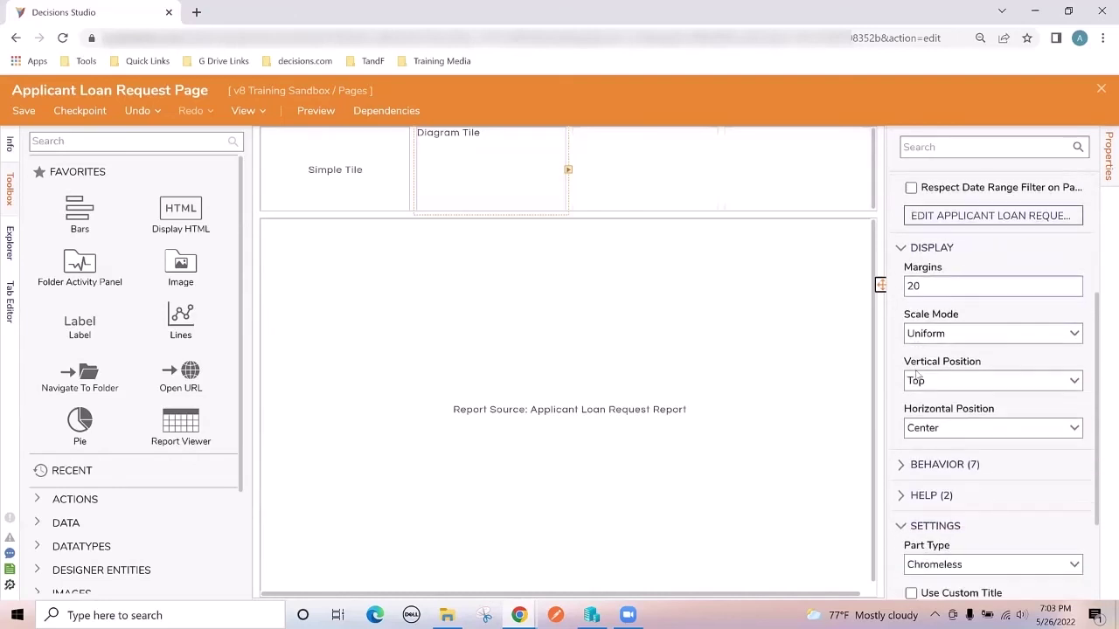
pyautogui.scroll(-4, 906, 369)
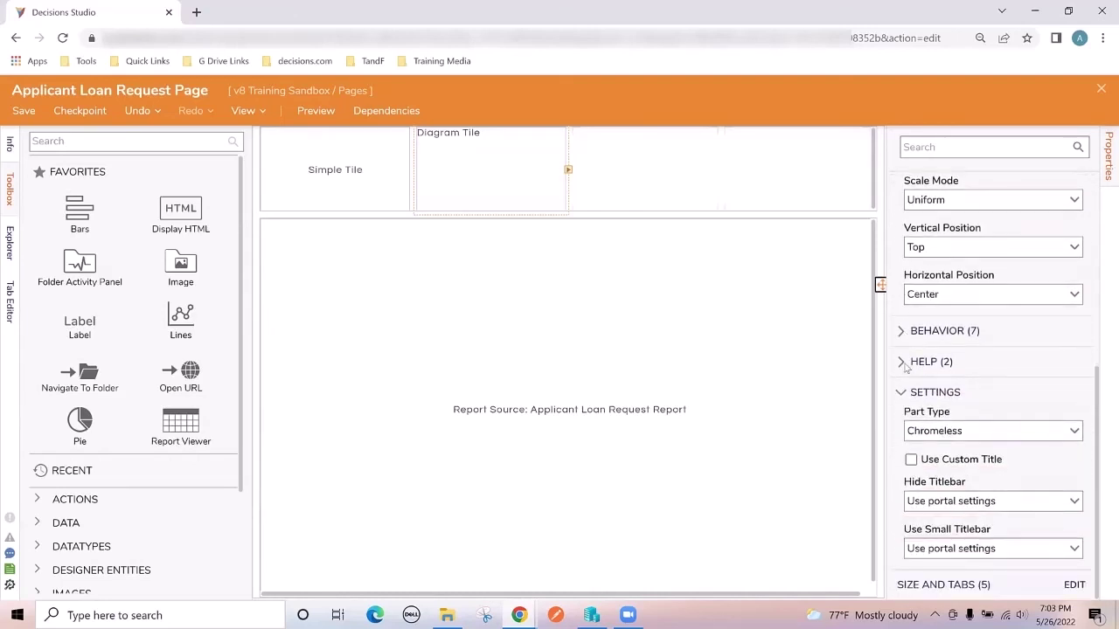
pyautogui.scroll(10, 979, 433)
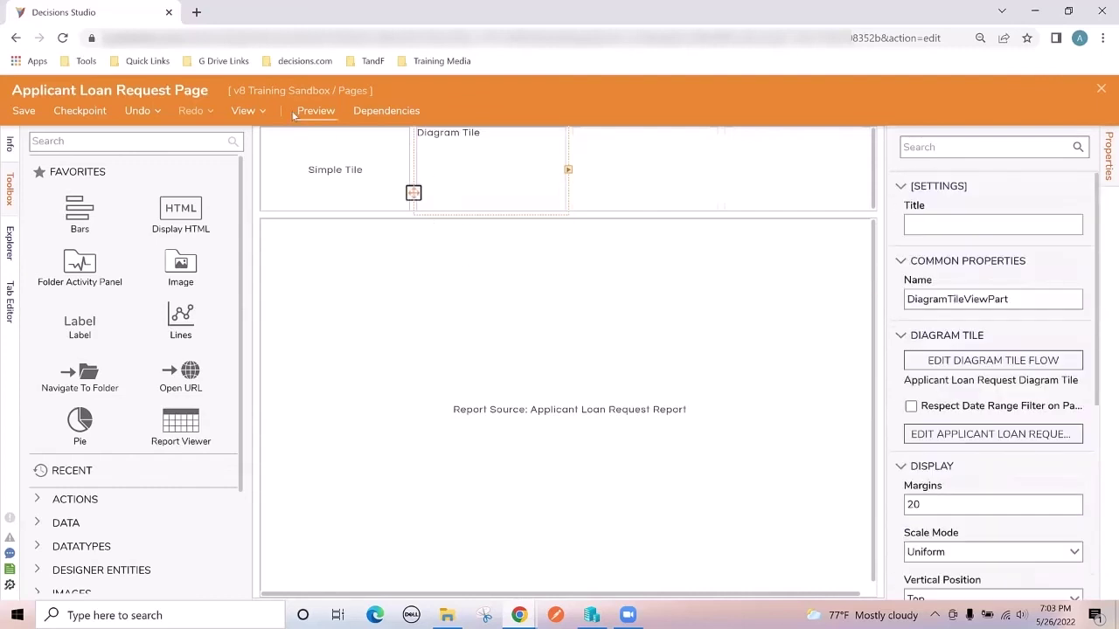
# Save the Applicant Loan Request Page and preview its tiles and report viewer
pyautogui.click(26, 111)
pyautogui.click(721, 405)
pyautogui.click(316, 113)
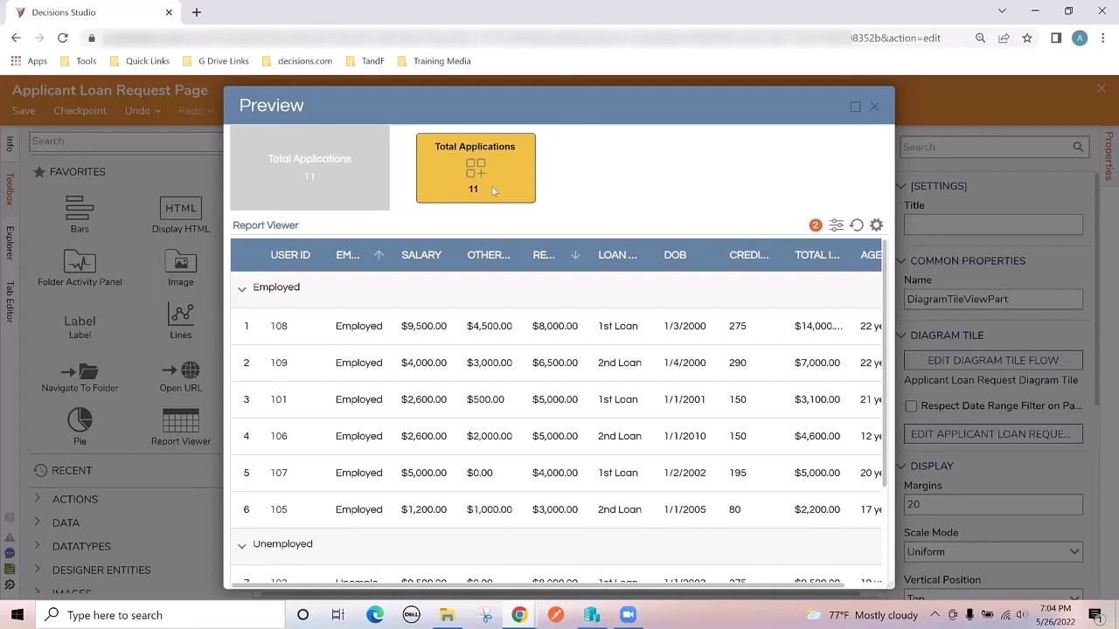
pyautogui.click(878, 113)
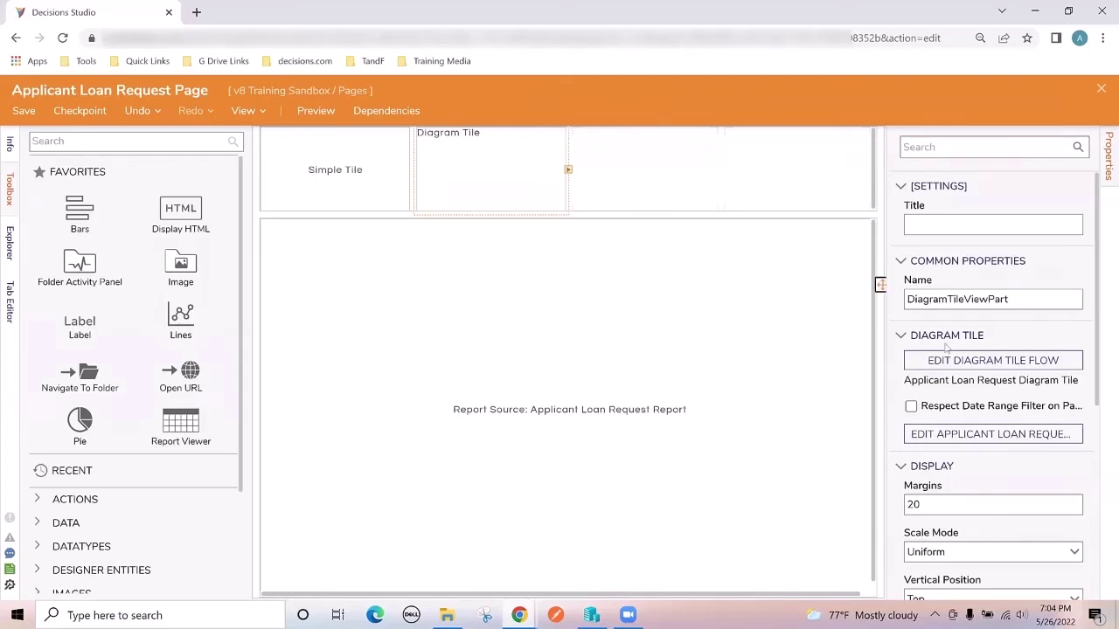
# Enable Respect Date Range Filter for both the diagram tile and the simple tile
pyautogui.click(912, 408)
pyautogui.click(341, 185)
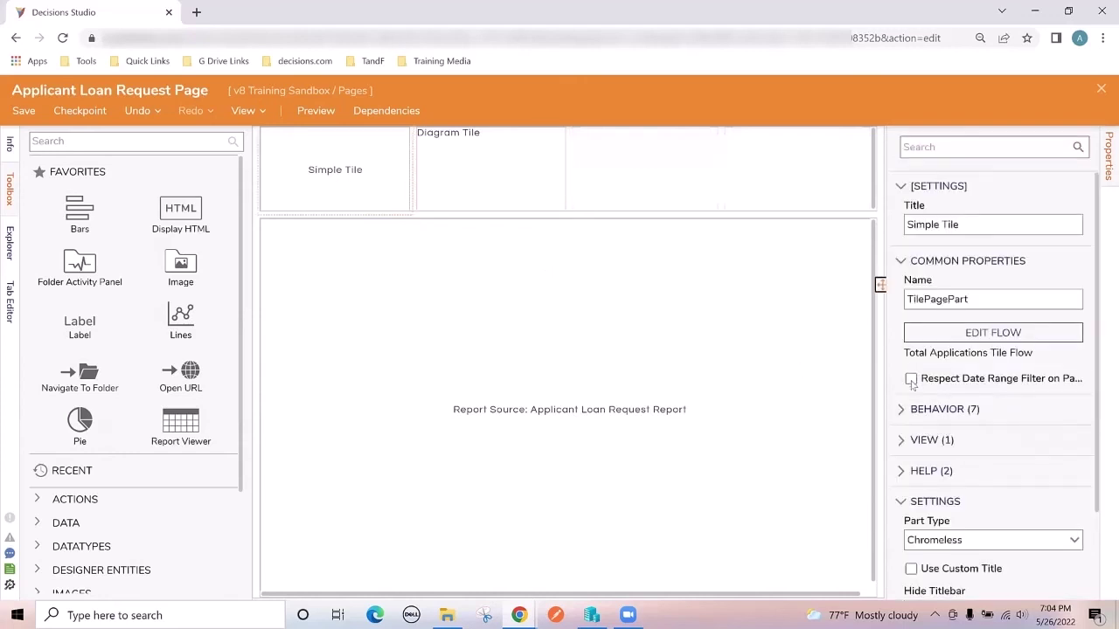
pyautogui.click(911, 379)
# Save and preview the page with its updated tile settings and close the page designer
pyautogui.click(19, 113)
pyautogui.click(312, 116)
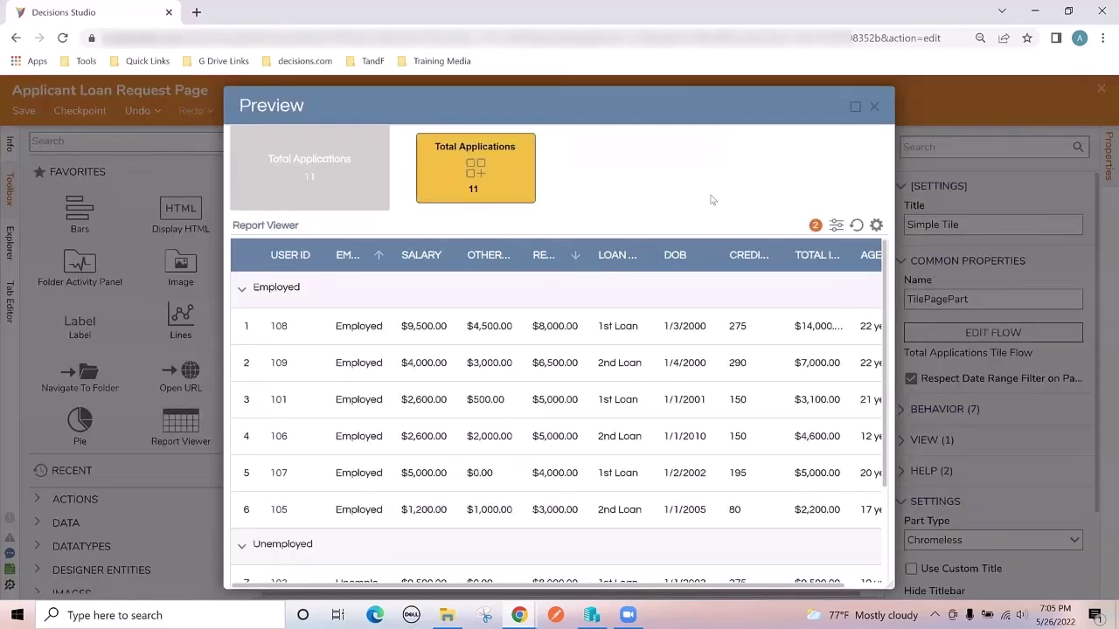
pyautogui.click(873, 106)
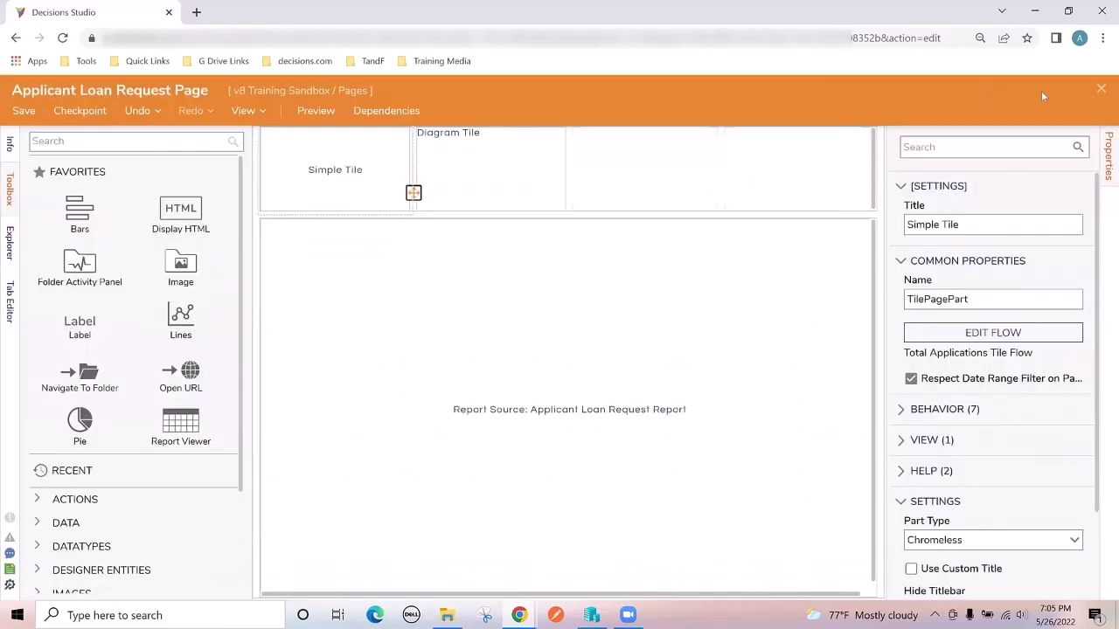
pyautogui.click(1102, 91)
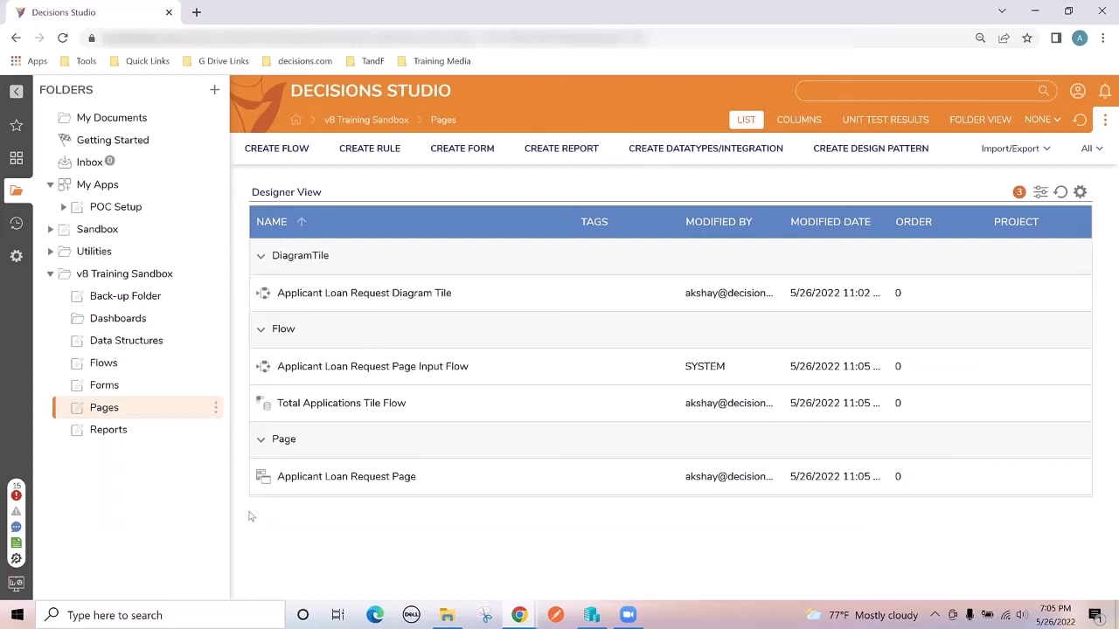
# Add the Applicant Loan Request Page as a Page/Dashboard to the Dashboards folder under v8 Training Sandbox
pyautogui.click(112, 325)
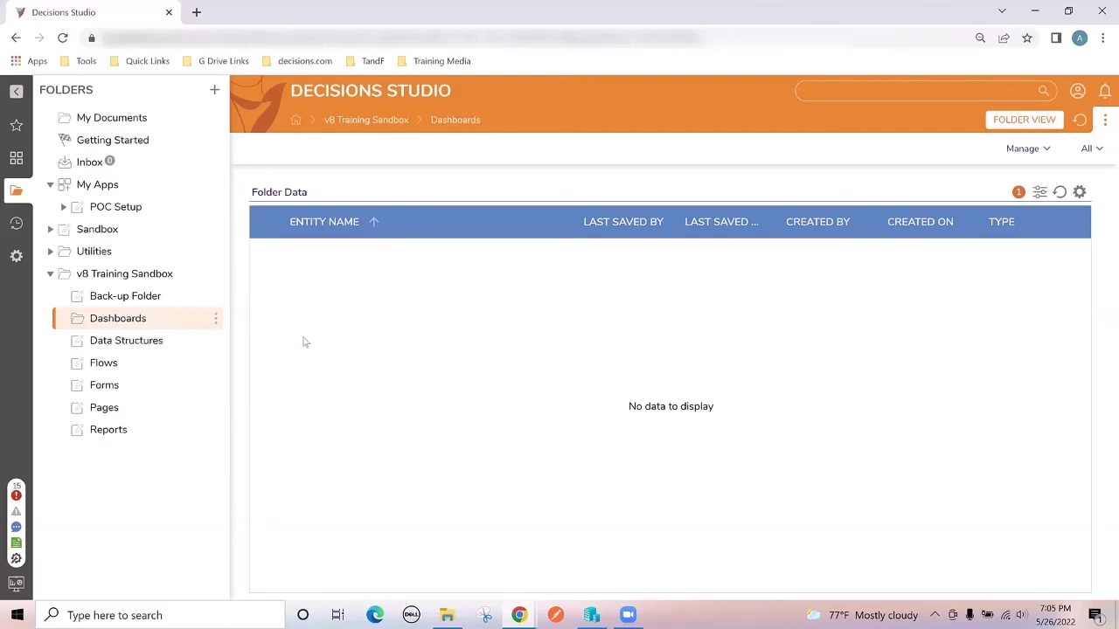
pyautogui.click(216, 321)
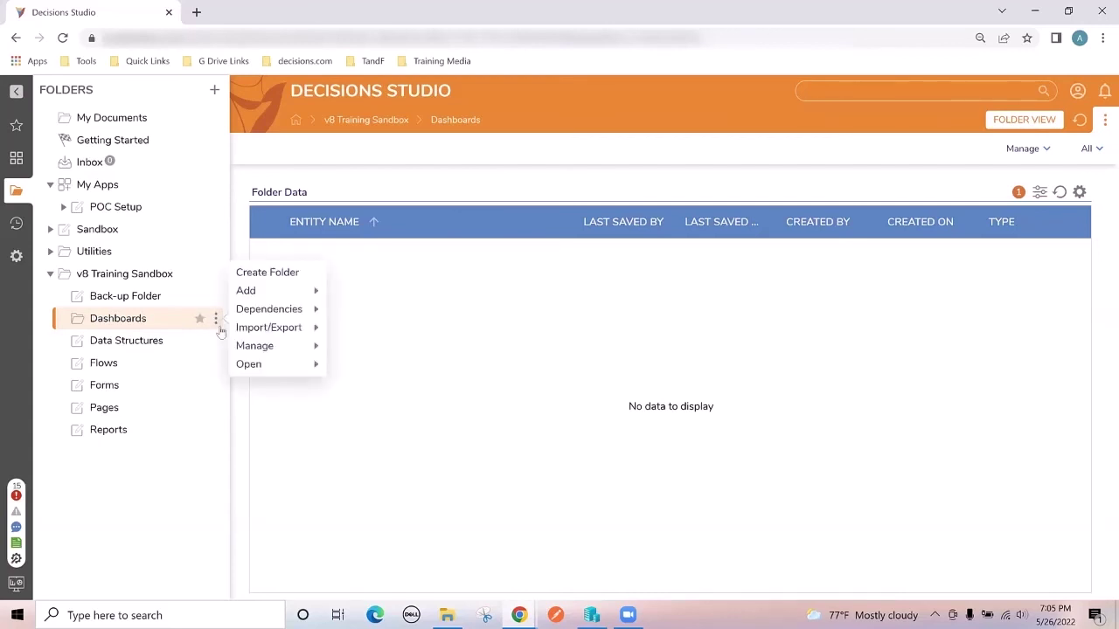
pyautogui.moveTo(278, 348)
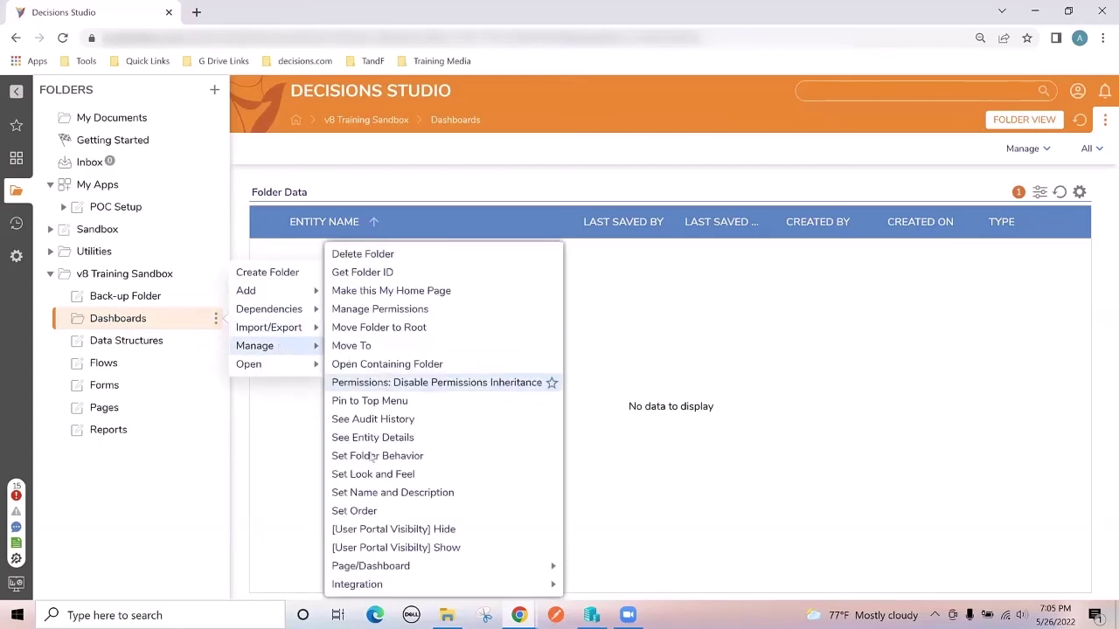
pyautogui.moveTo(372, 566)
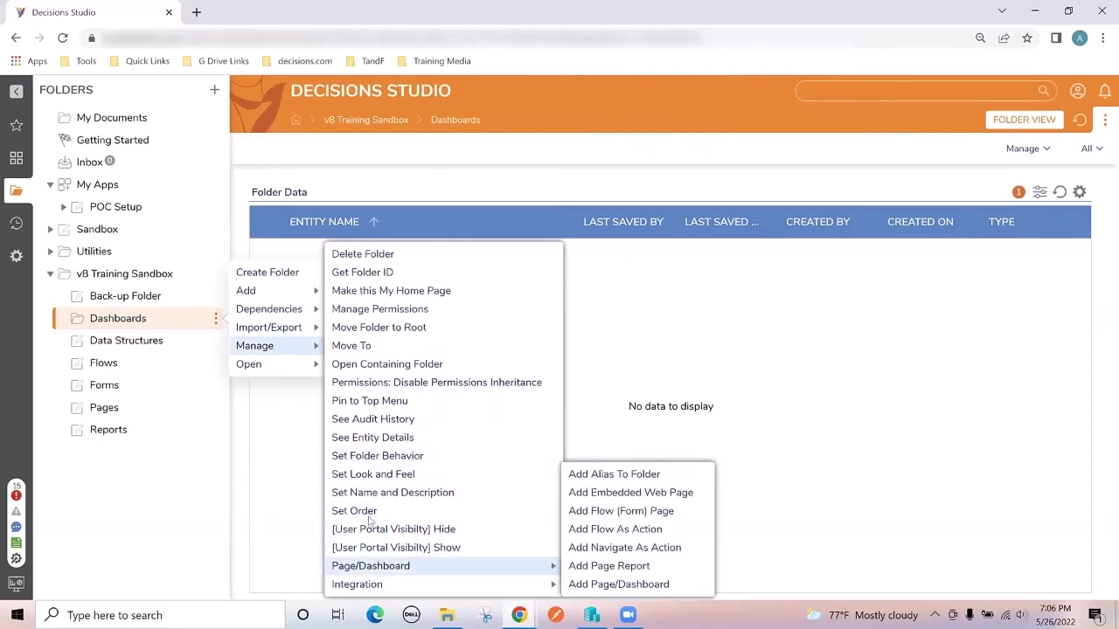
pyautogui.click(618, 584)
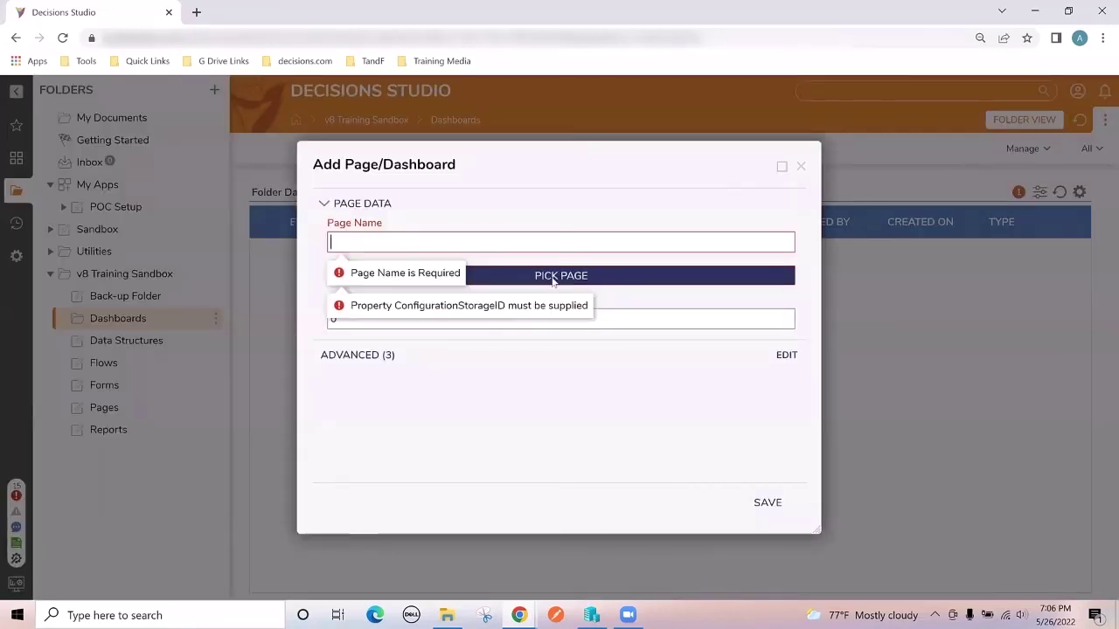
pyautogui.click(553, 278)
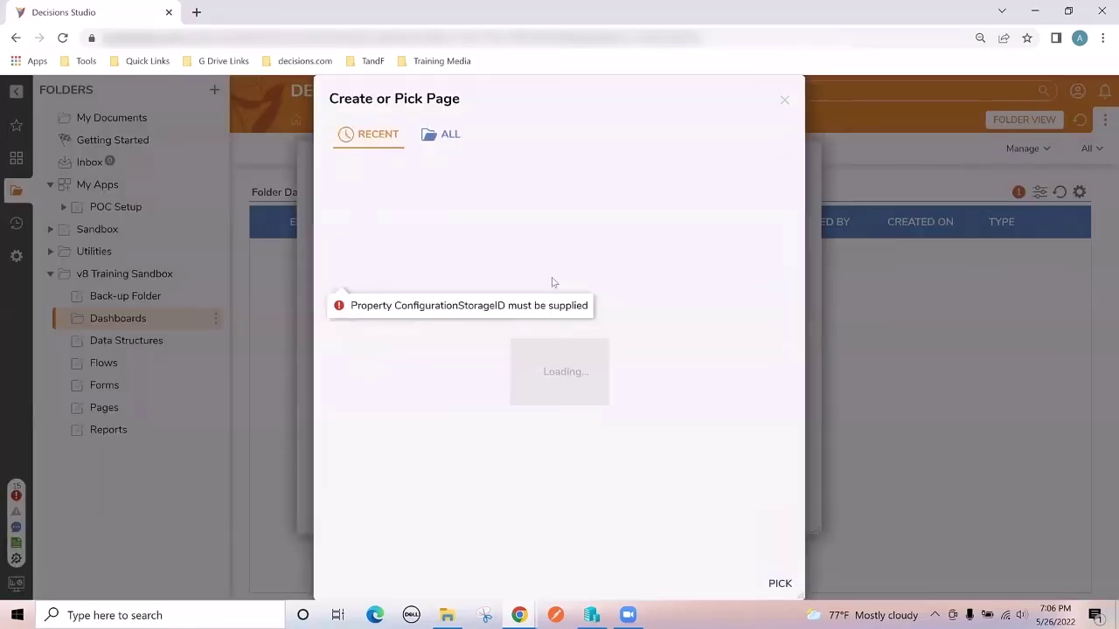
pyautogui.doubleClick(406, 249)
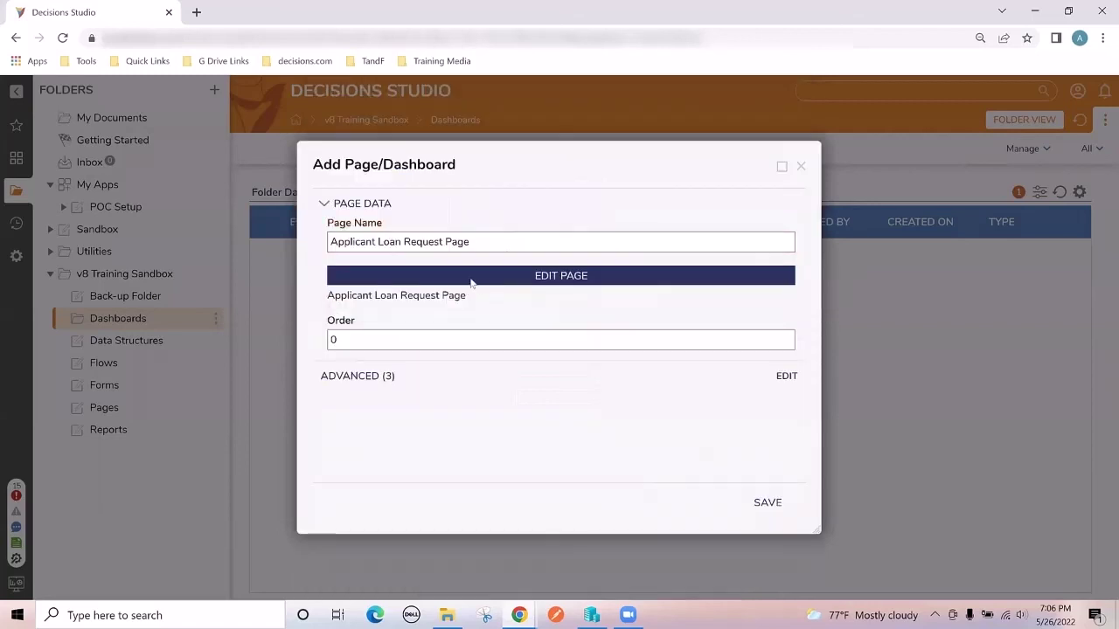
pyautogui.click(766, 510)
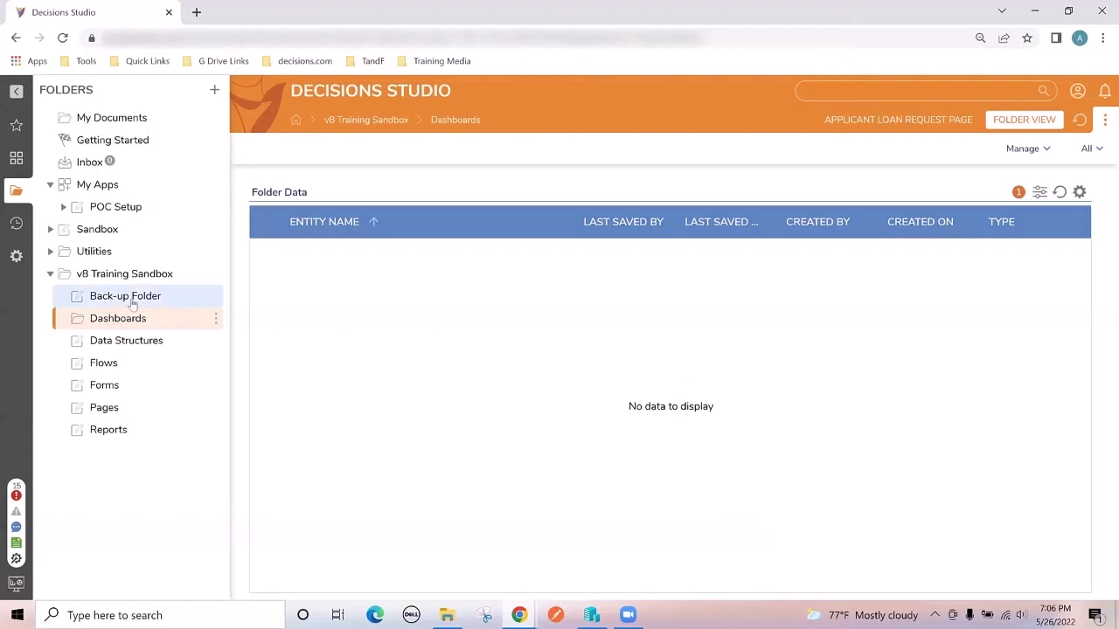
# Switch to the Back-up Folder and return to the Dashboards folder to review the Applicant Loan Request Page's tiles and report
pyautogui.click(131, 300)
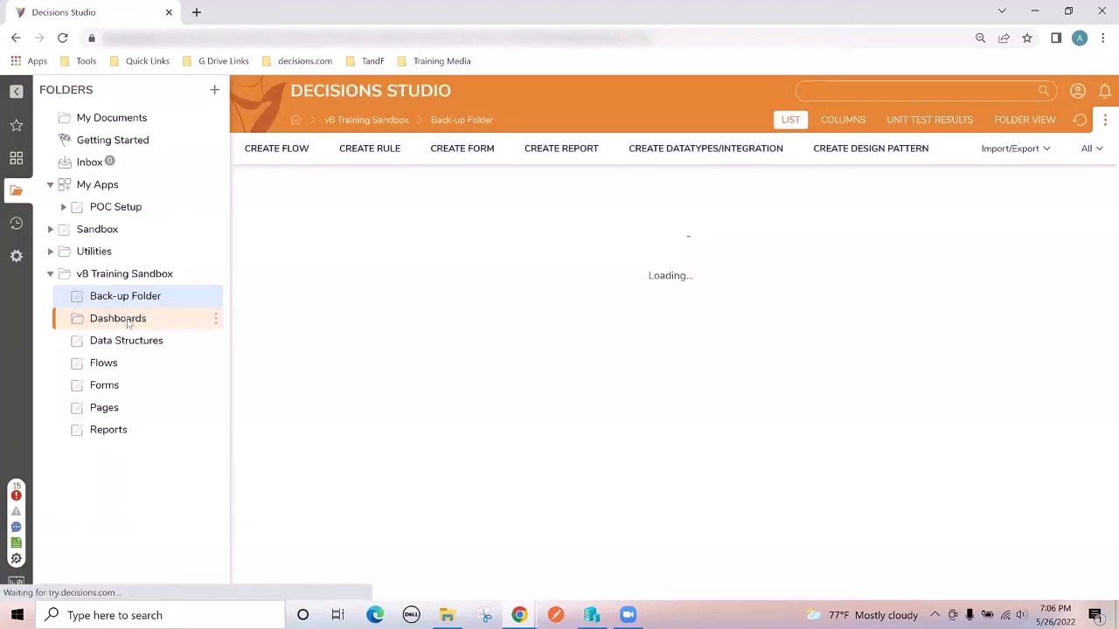
pyautogui.click(127, 320)
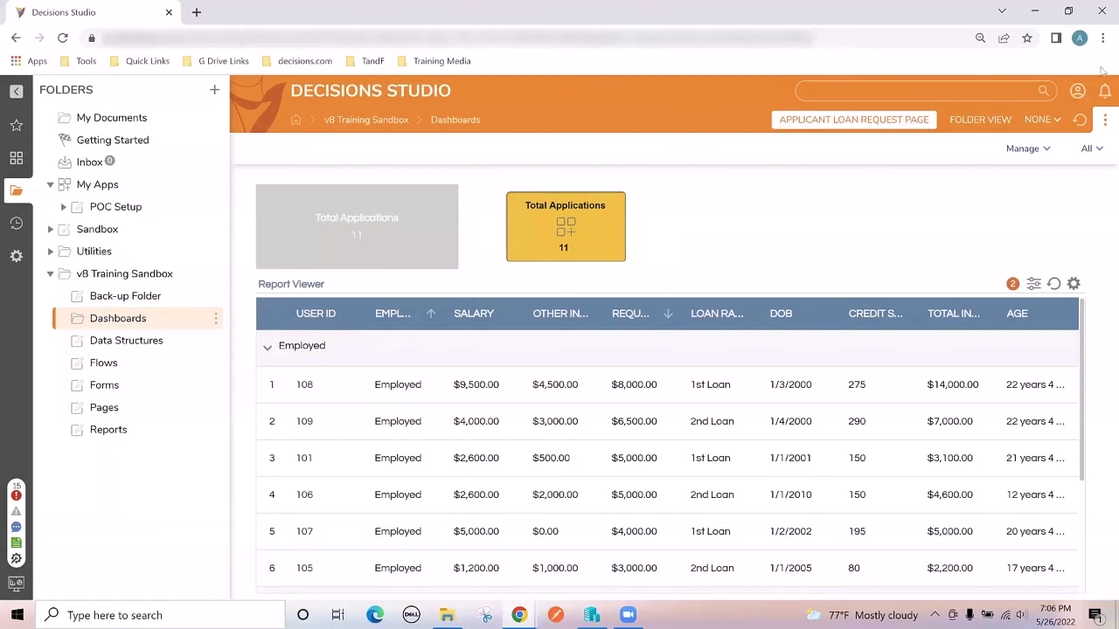
pyautogui.scroll(-1, 707, 212)
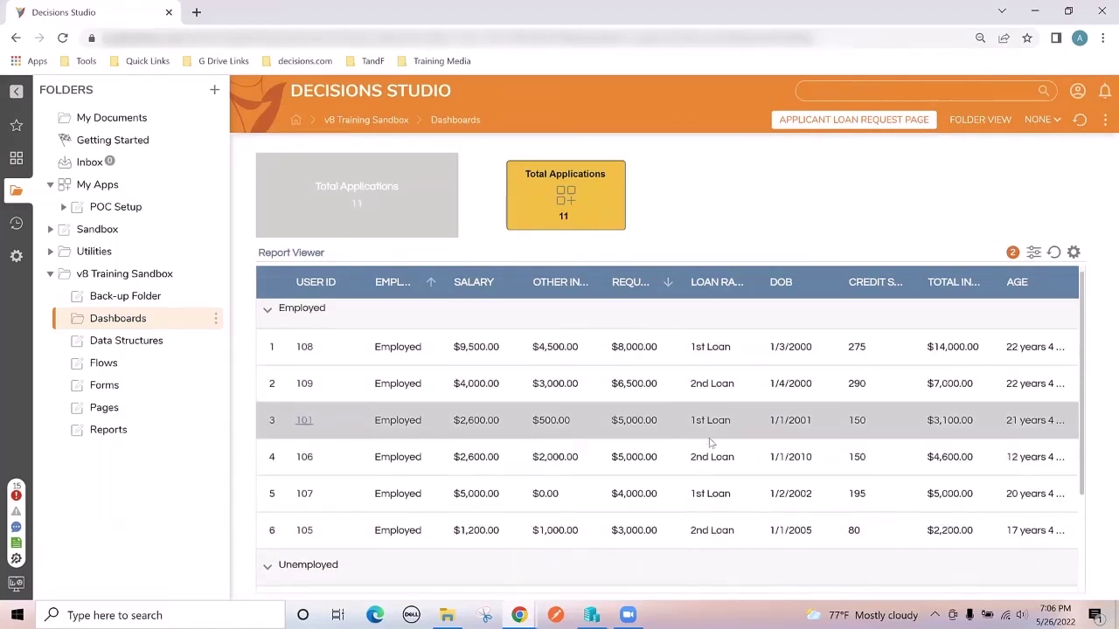
pyautogui.scroll(-2, 710, 443)
pyautogui.scroll(1, 710, 443)
pyautogui.scroll(2, 710, 444)
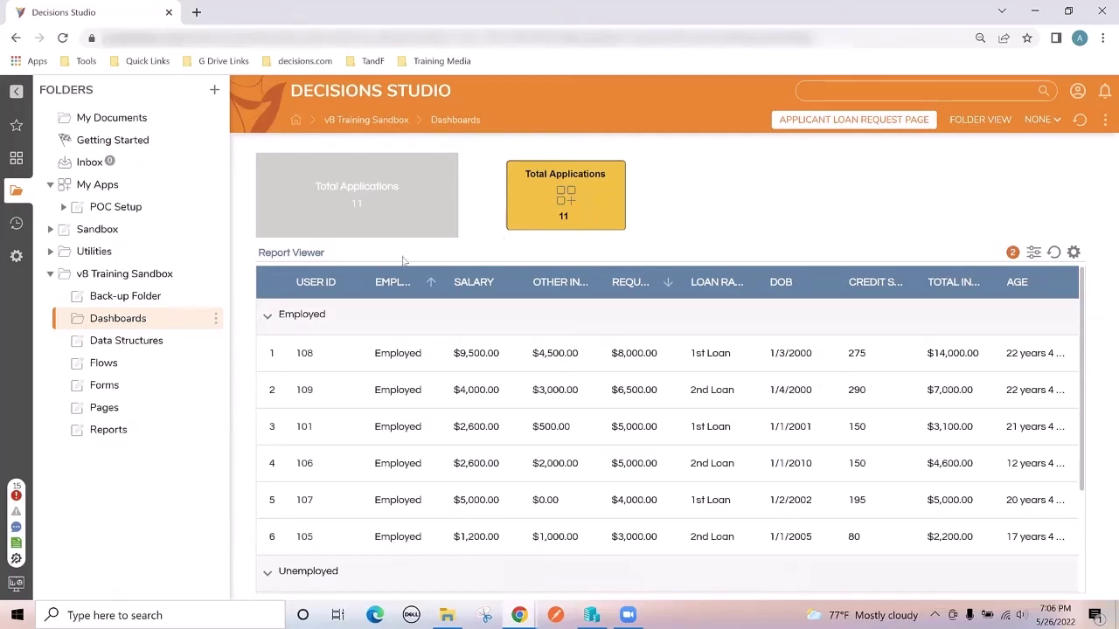
# Start a new account permission in the Dashboards folder's permissions and choose the user's account for it
pyautogui.rightClick(121, 324)
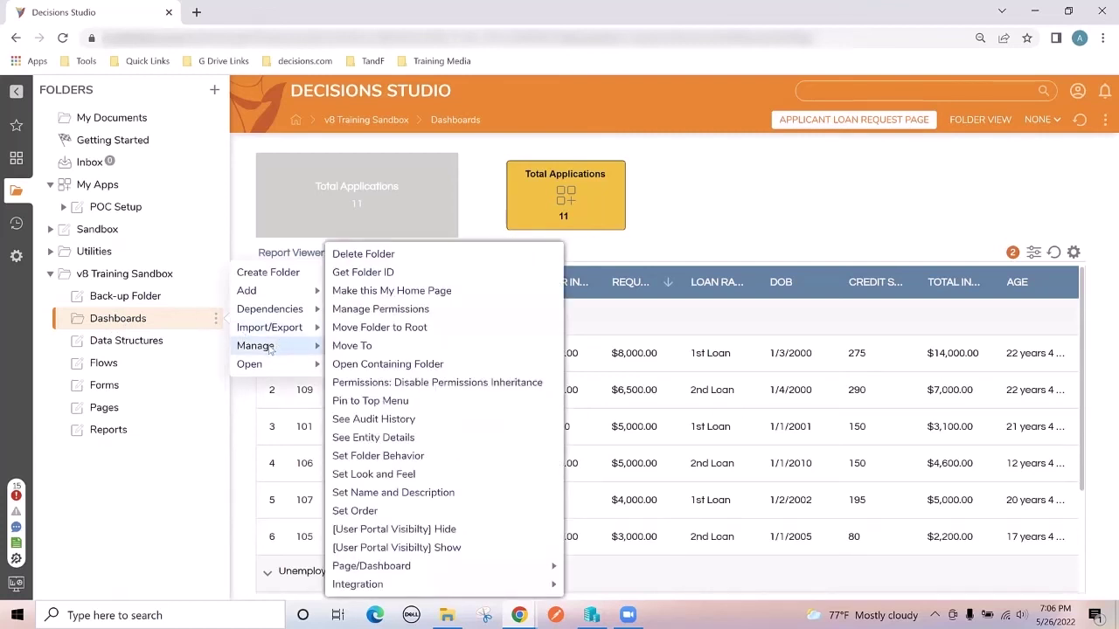
pyautogui.click(382, 311)
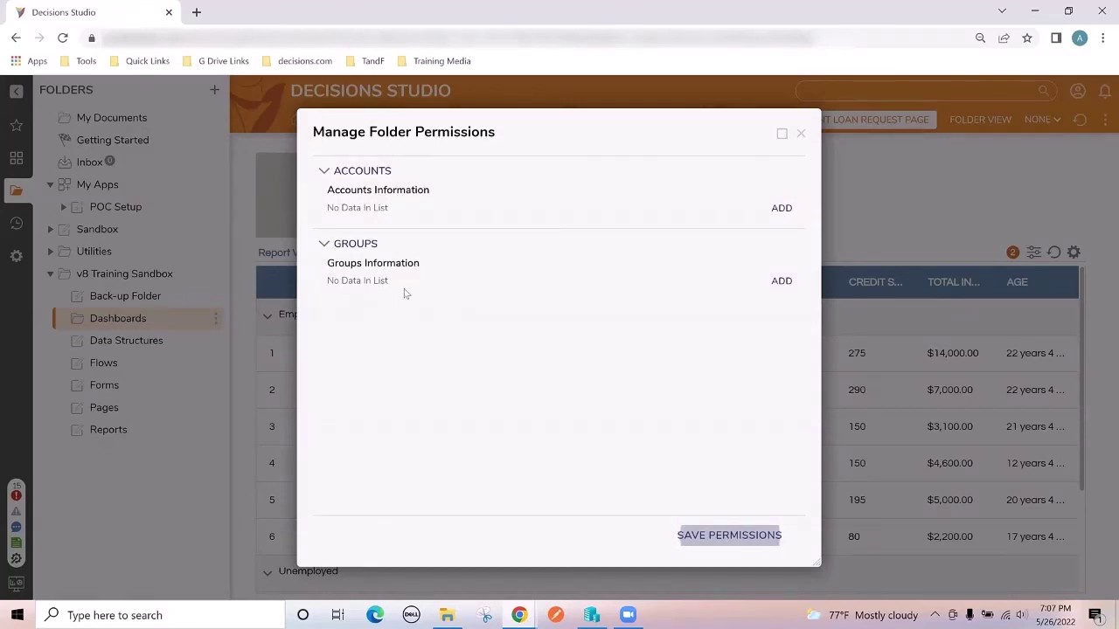
pyautogui.click(782, 209)
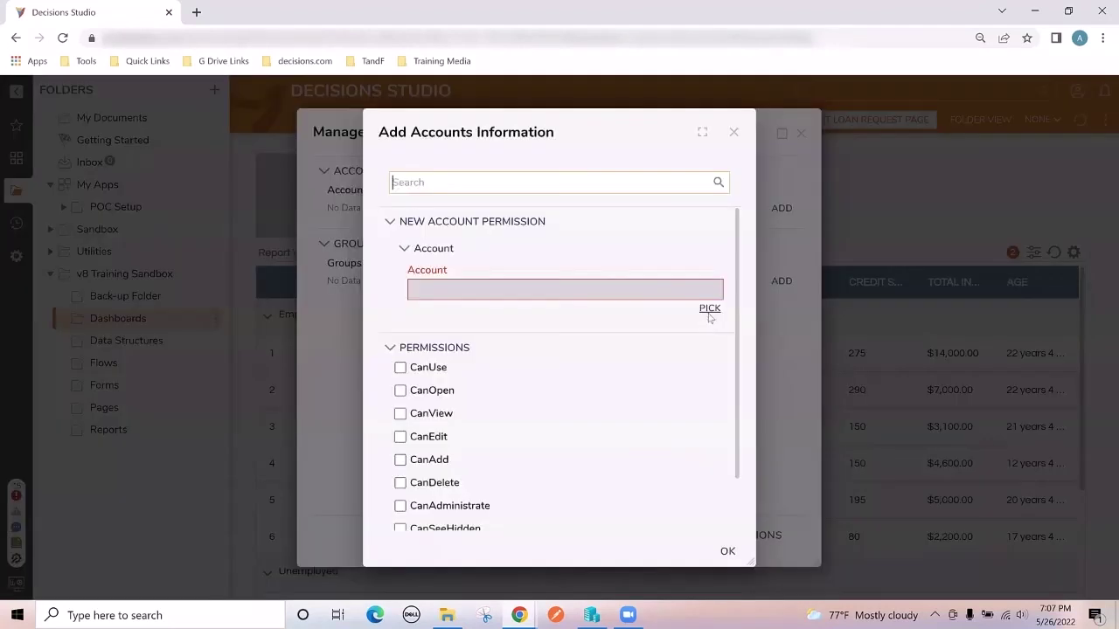
pyautogui.click(708, 316)
pyautogui.click(535, 290)
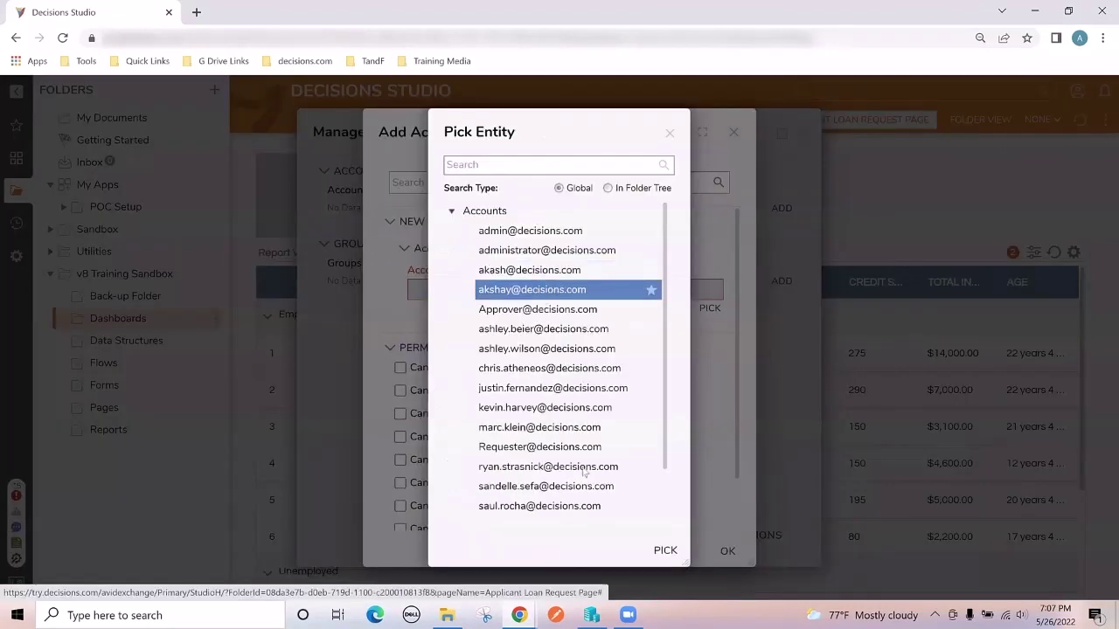
pyautogui.press('Return')
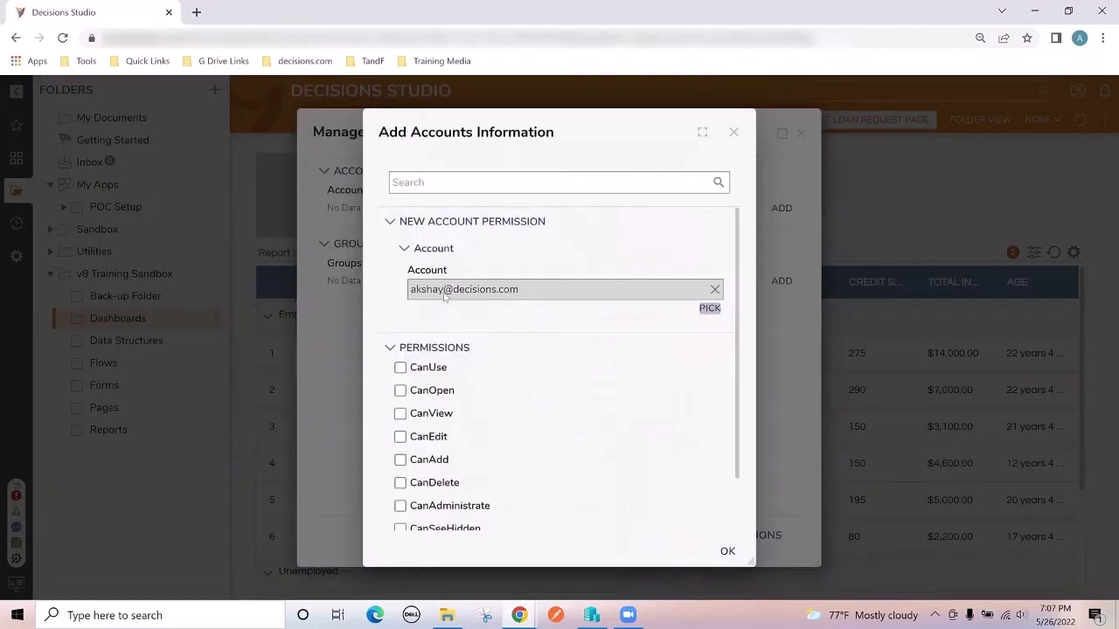
# Grant the account CanUse, CanOpen, CanView, CanEdit and CanAdd, and save the Dashboards folder permissions
pyautogui.click(400, 370)
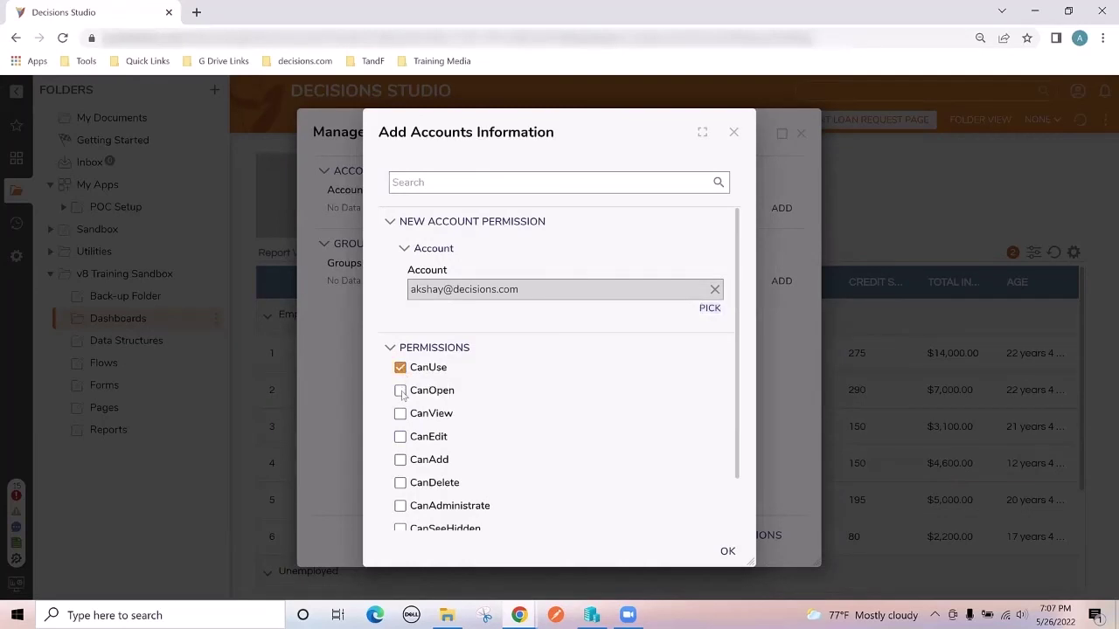
pyautogui.click(401, 391)
pyautogui.click(400, 413)
pyautogui.click(400, 436)
pyautogui.click(401, 459)
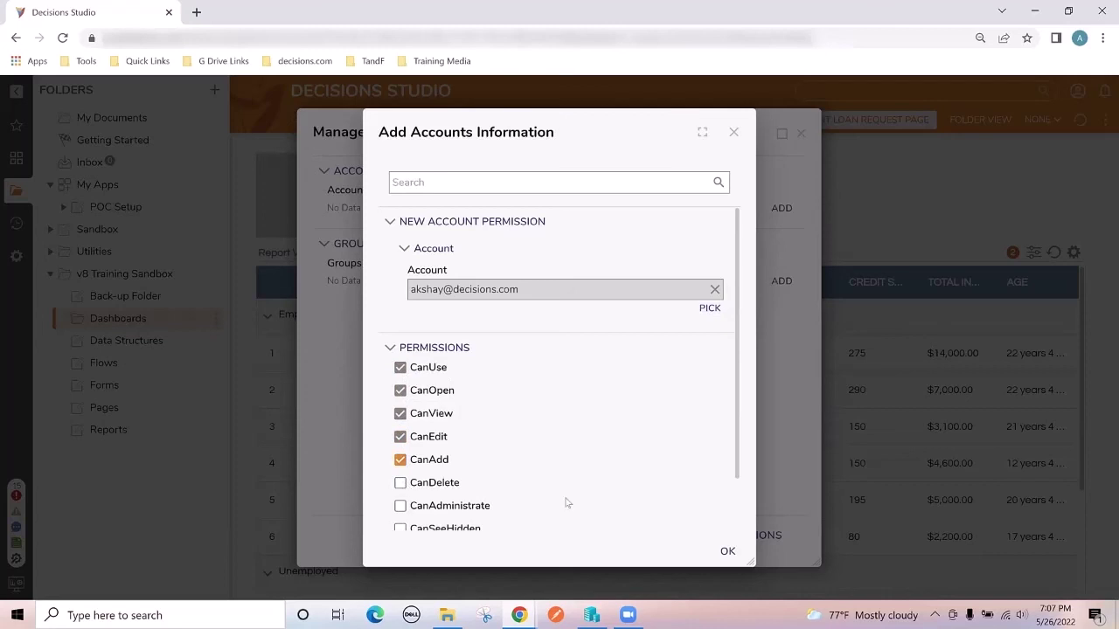
pyautogui.click(727, 551)
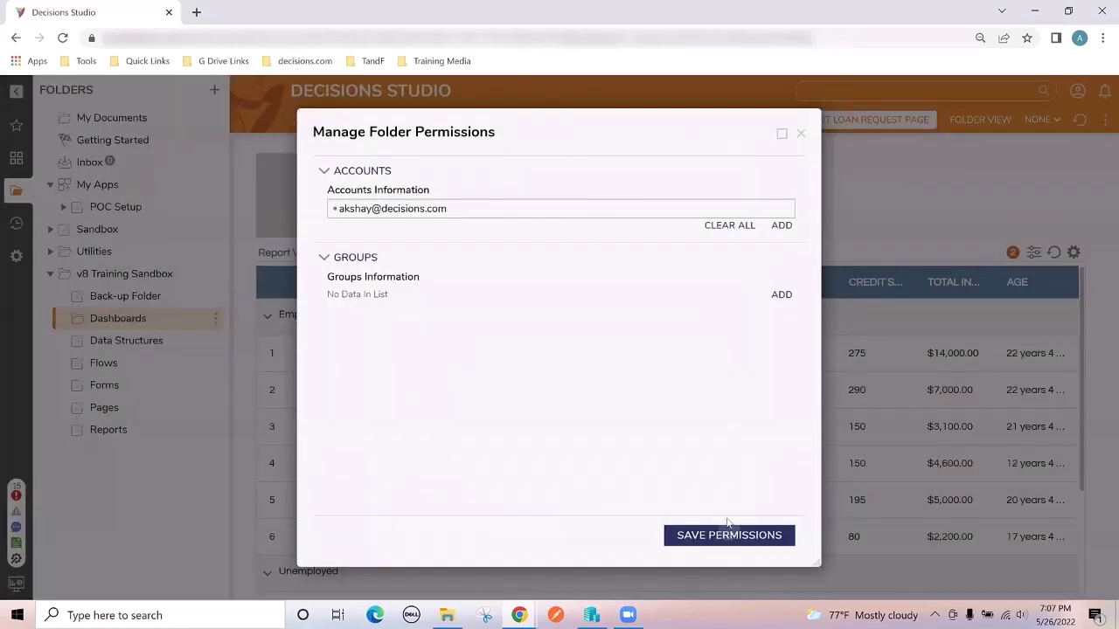
pyautogui.click(727, 529)
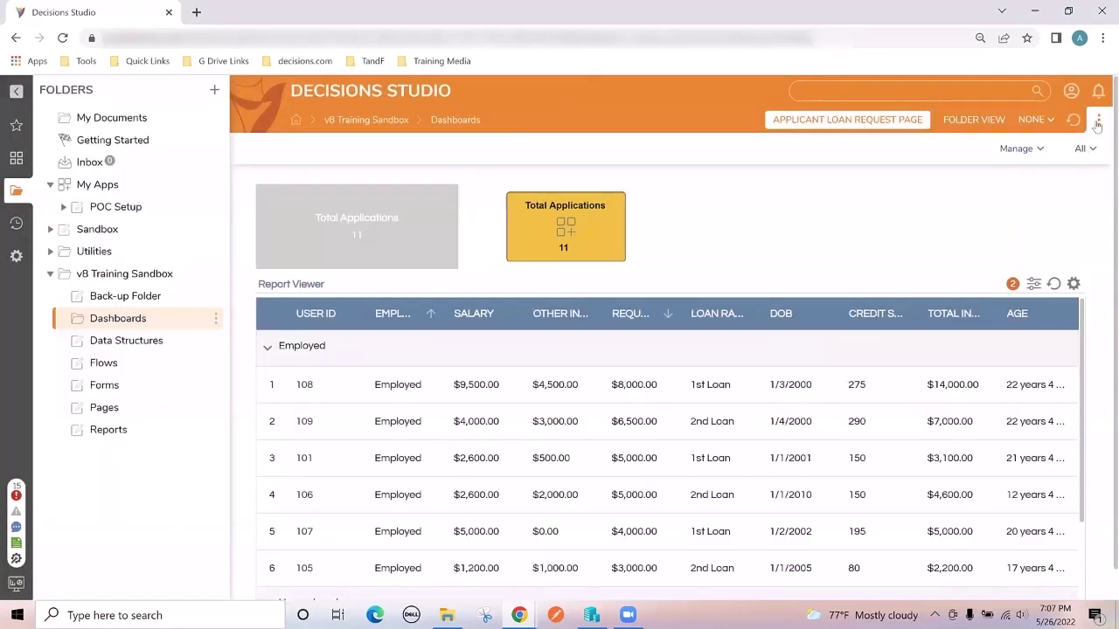
pyautogui.scroll(-1, 778, 225)
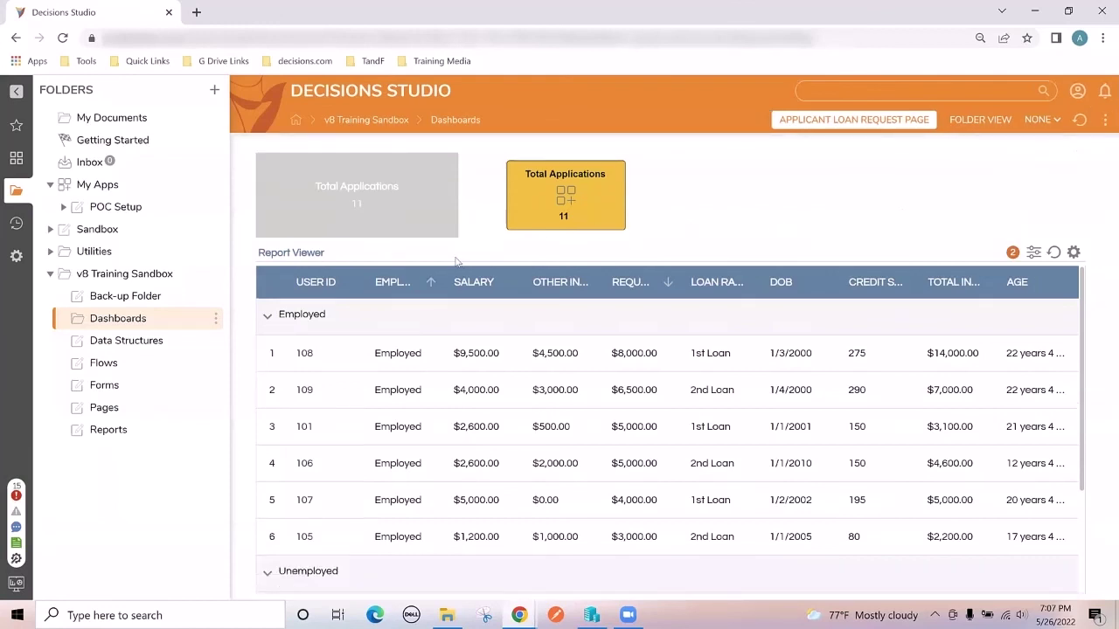